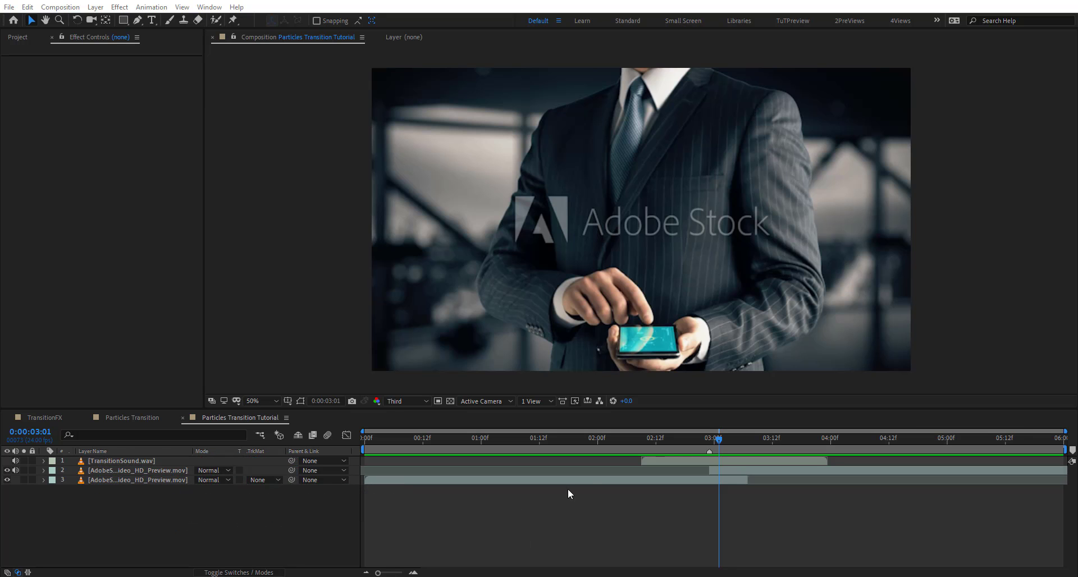
- Play back and scrub through the composition to review the cut between the two video clips
drag(637, 437, 476, 438)
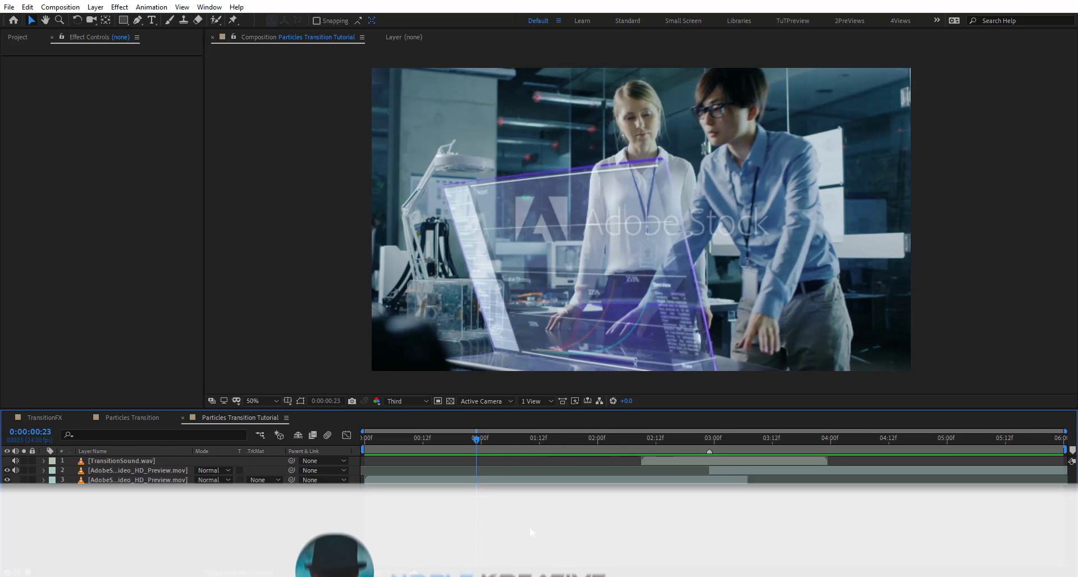
key(space)
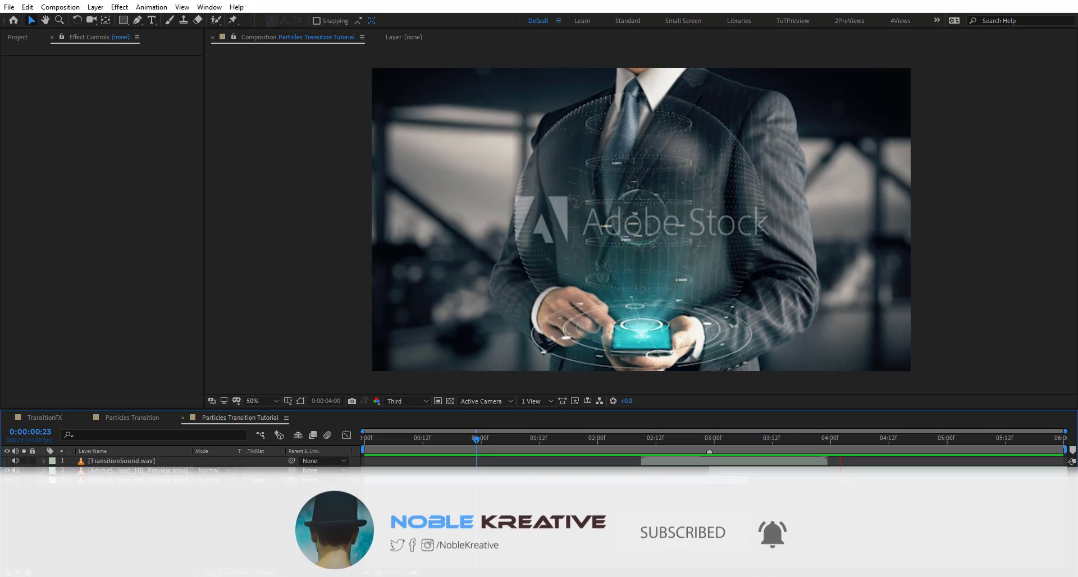
click(481, 438)
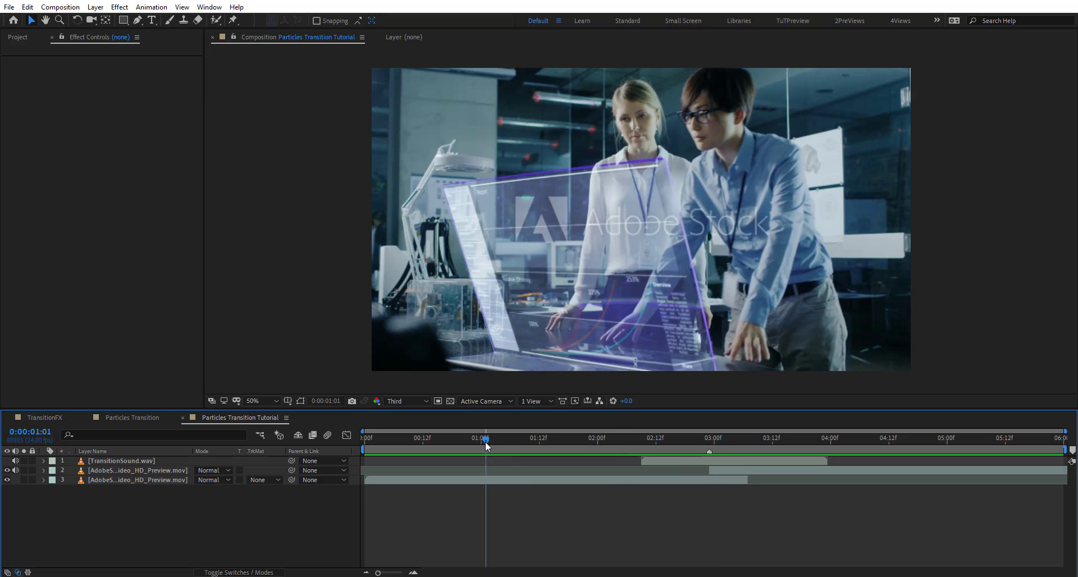
drag(560, 441, 728, 444)
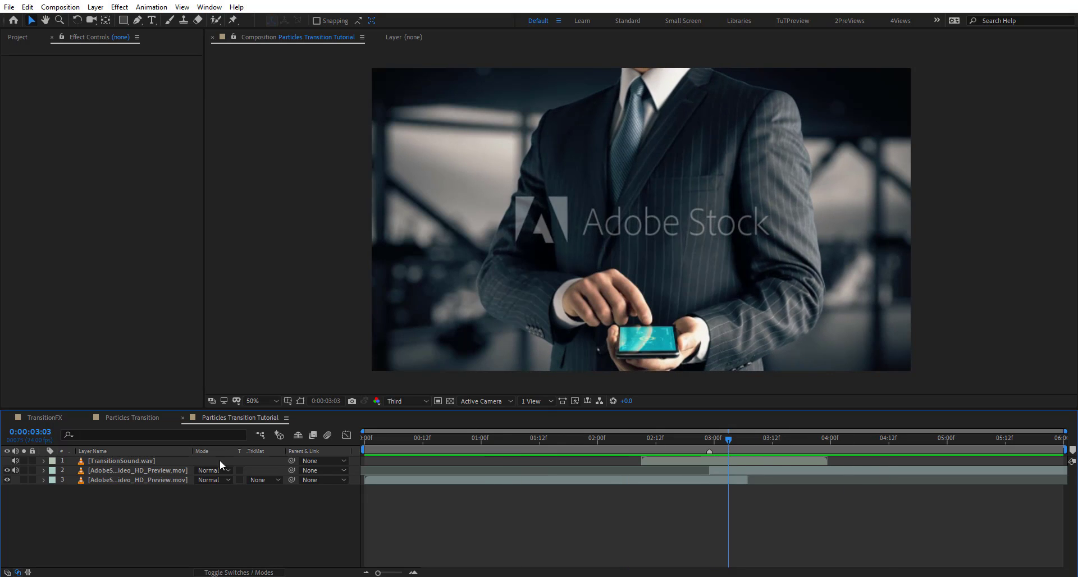
- Add an adjustment layer above TransitionSound.wav and name it Particles
click(740, 460)
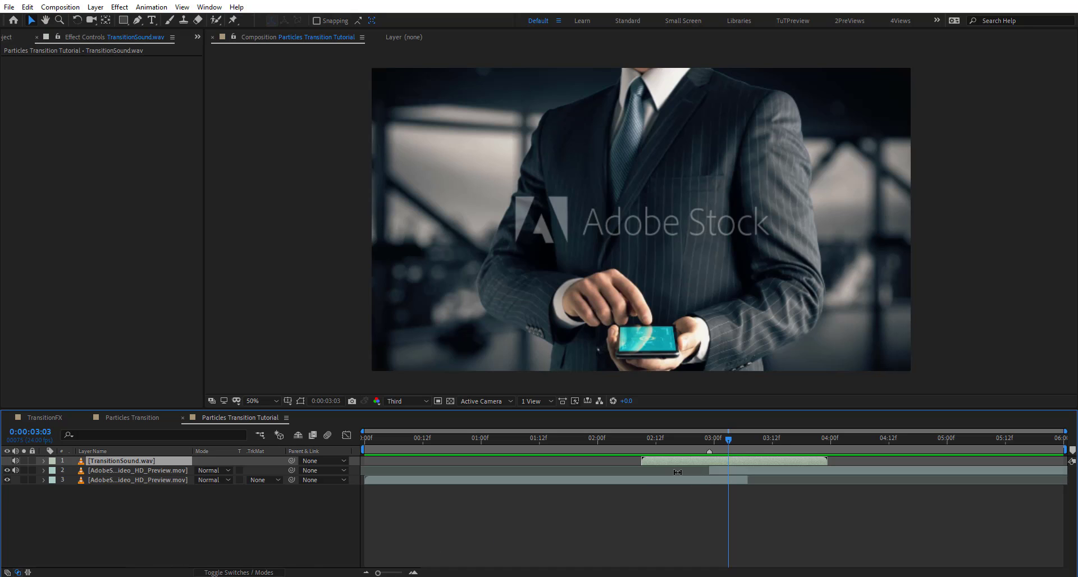
key(ctrl+alt+y)
key(Return)
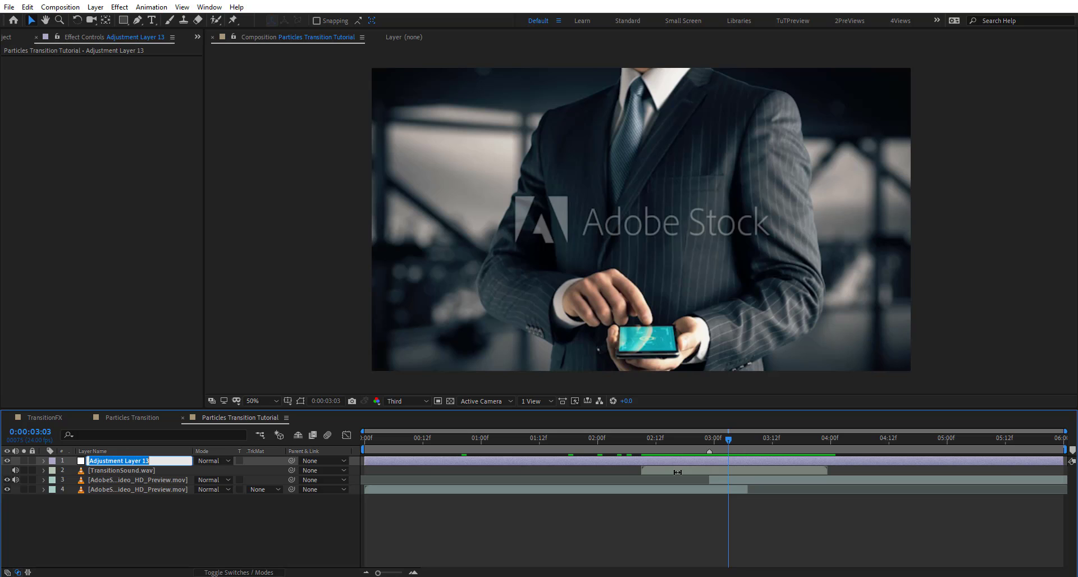
text(Particles)
key(Return)
- Trim the Particles layer to span the transition sound, from 0:00:02:09 to 0:00:03:23
click(645, 441)
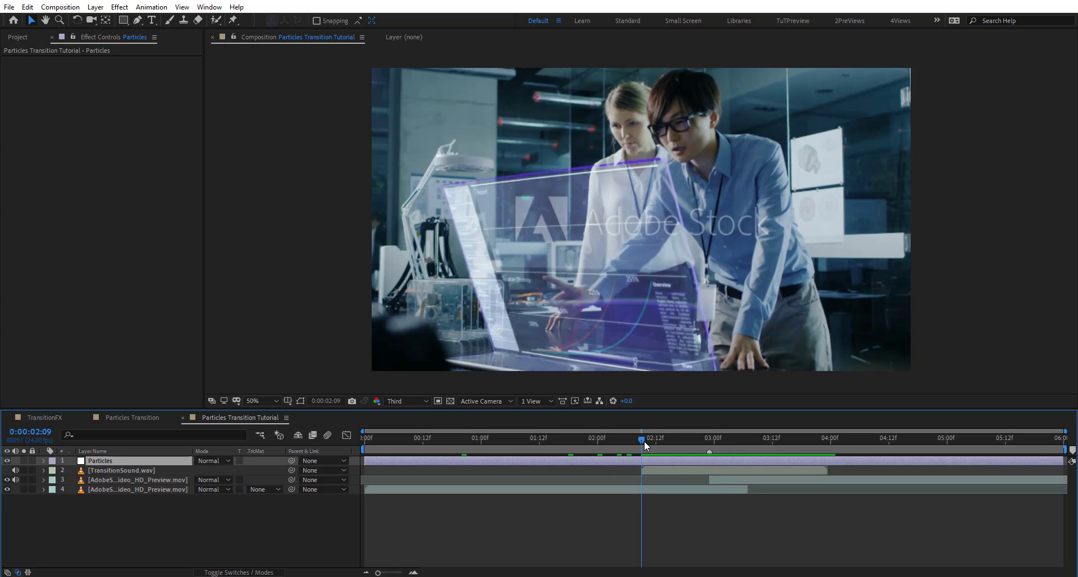
key(alt+bracketleft)
click(826, 442)
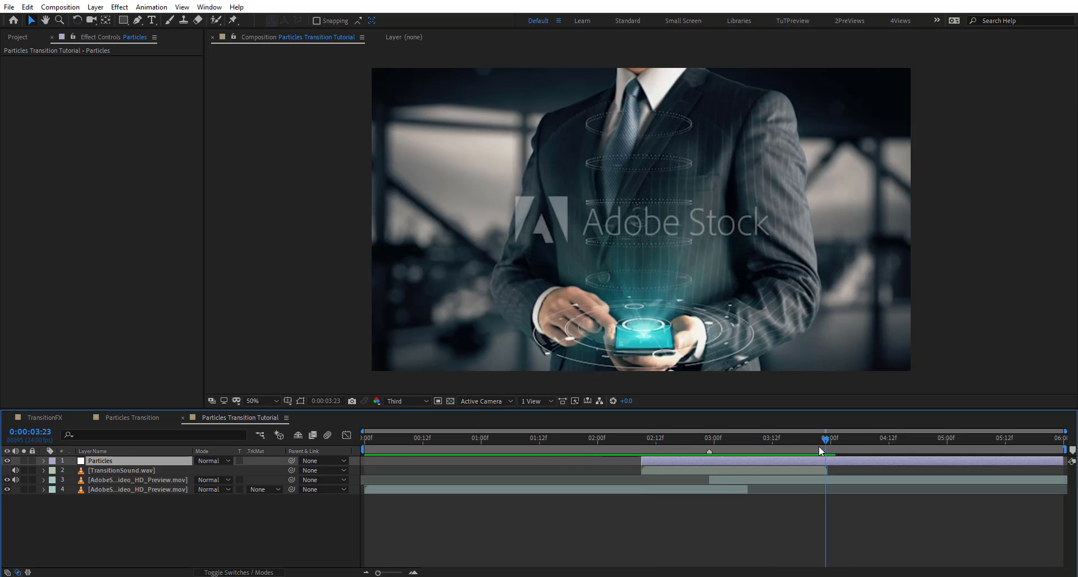
key(alt+bracketright)
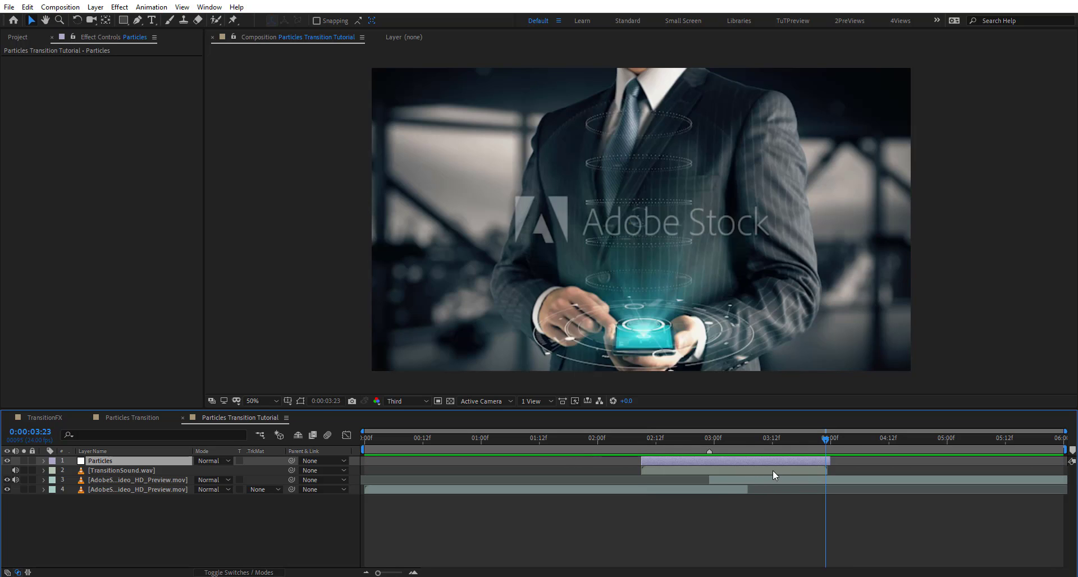
- With the current time at the cut, 0:00:02:23, apply the CC Ball Action effect to the Particles layer
click(710, 440)
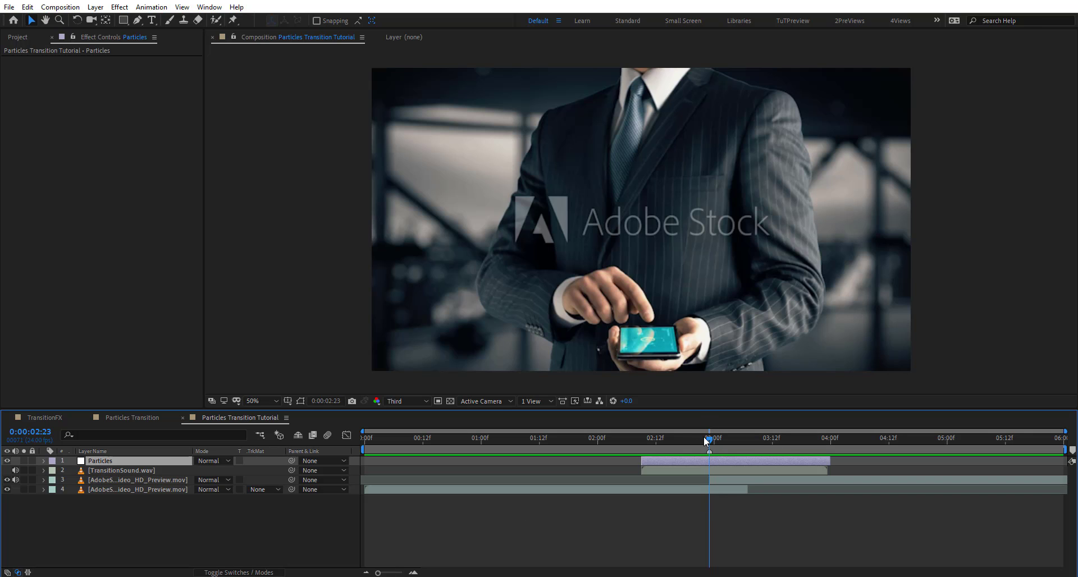
key(shift+Page_Up)
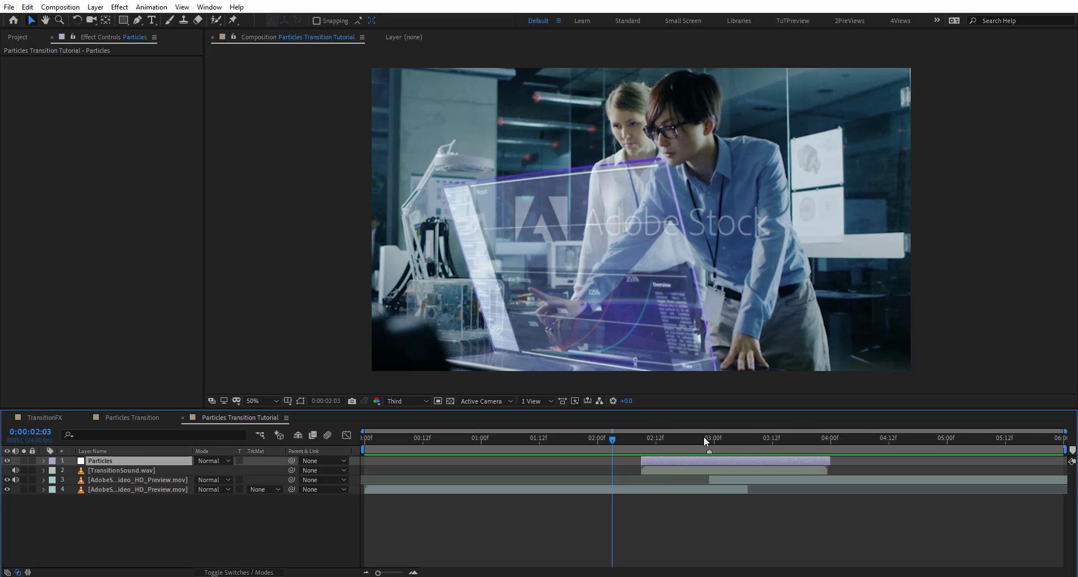
drag(662, 441, 713, 450)
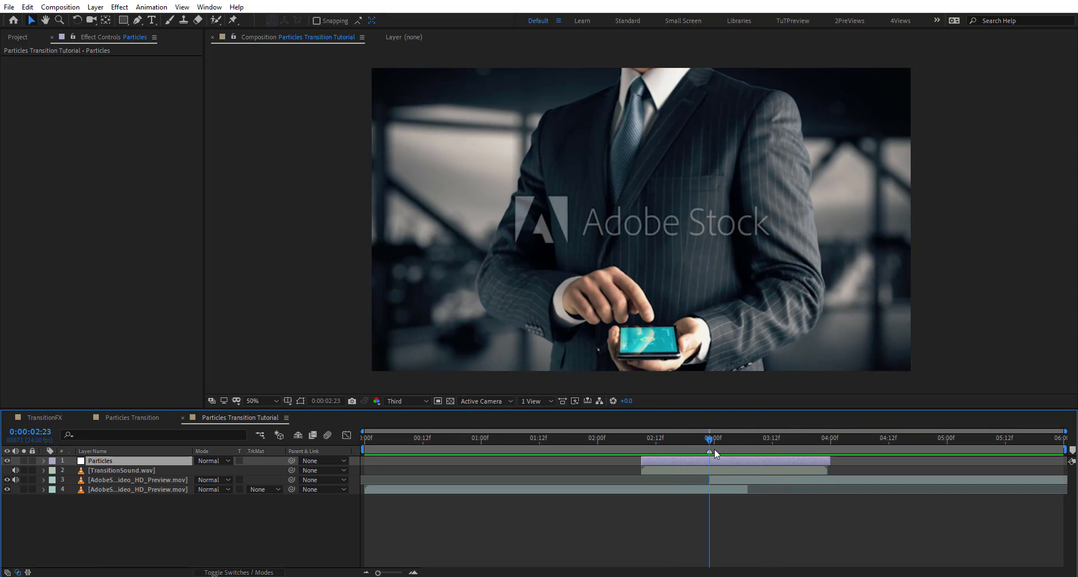
key(space)
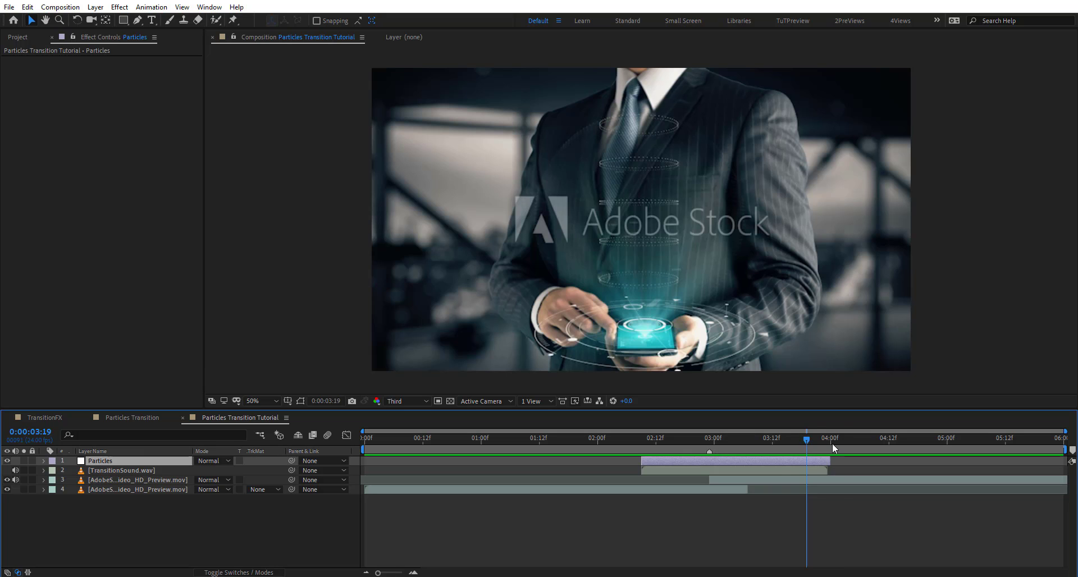
drag(815, 440, 710, 441)
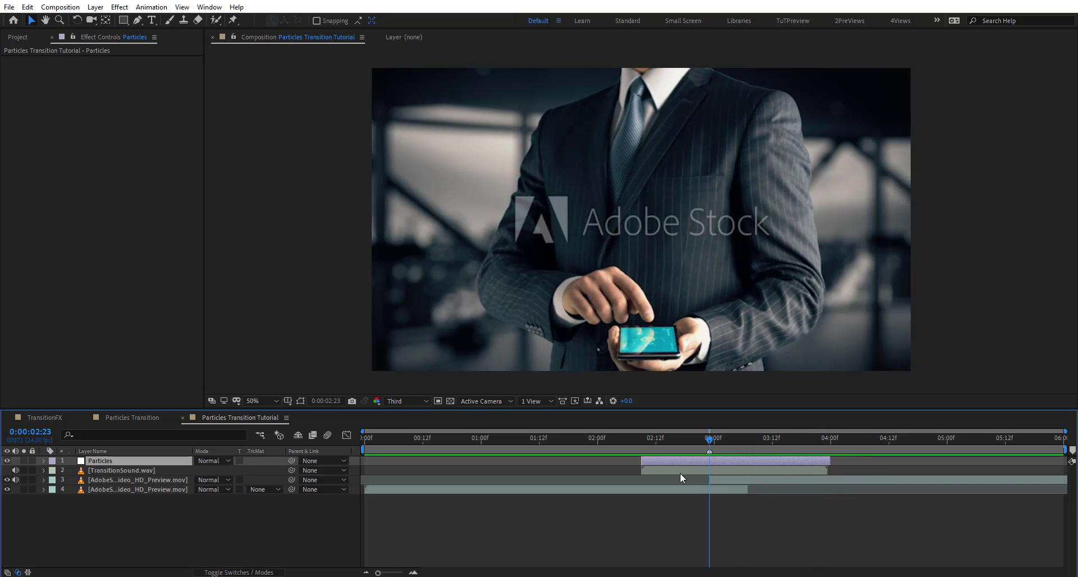
key(ctrl+space)
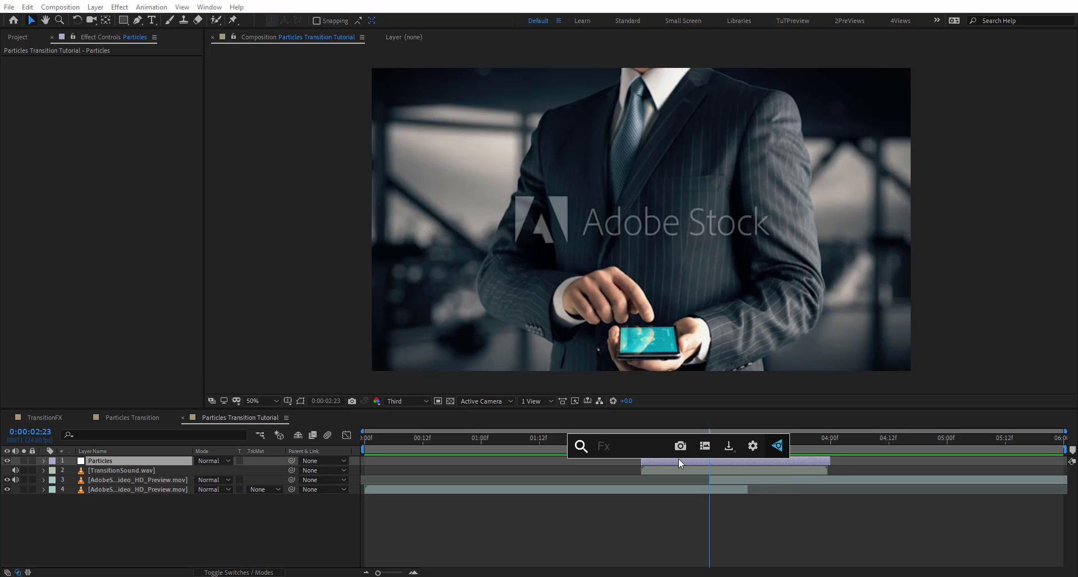
text(bal)
key(Return)
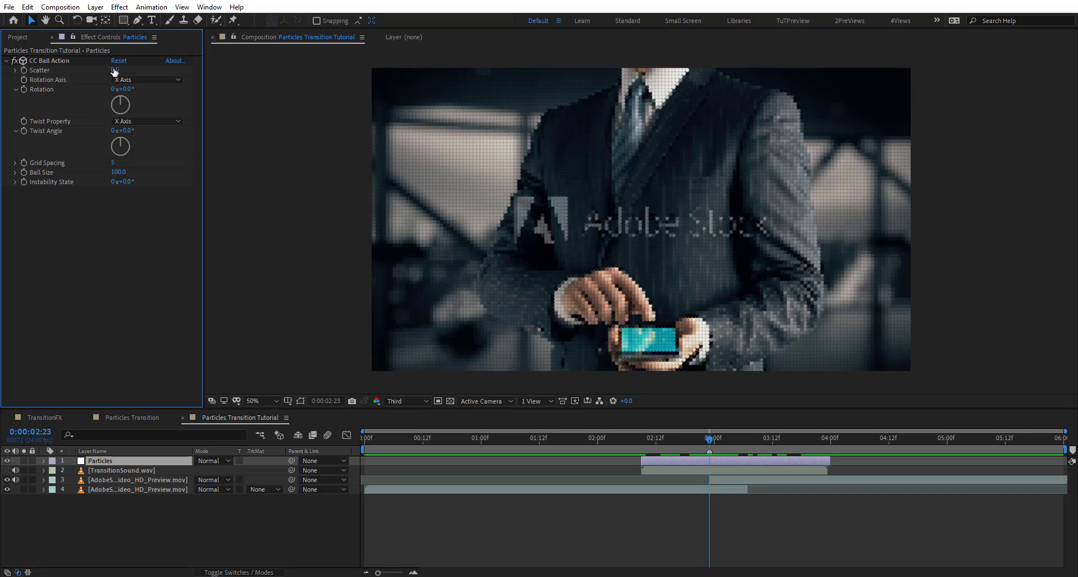
- Try out different Scatter, Twist Angle, Grid Spacing and Ball Size values in CC Ball Action and reset the effect
drag(115, 71, 140, 92)
drag(126, 131, 200, 130)
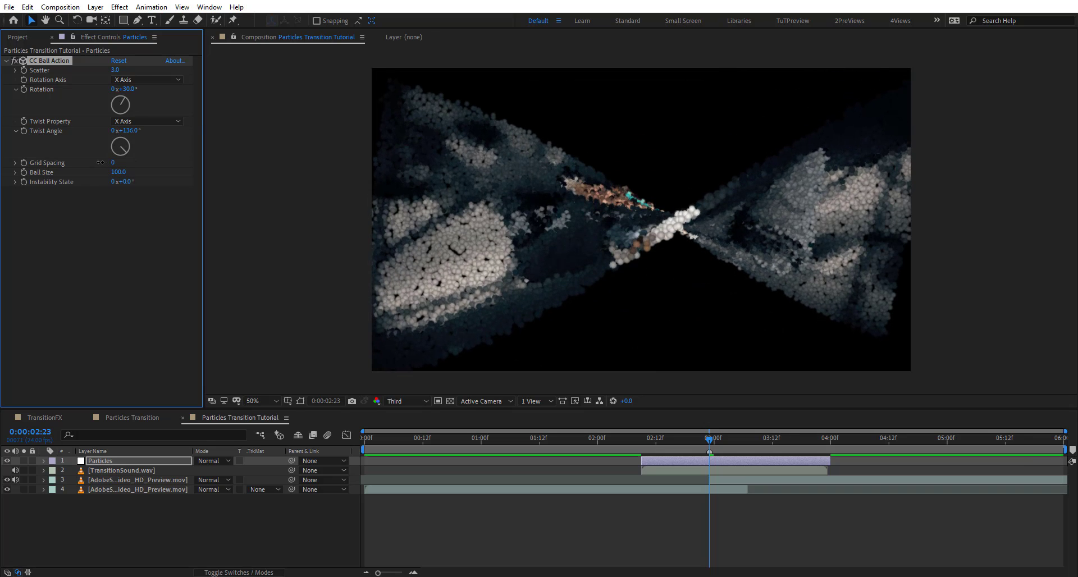
drag(146, 170, 126, 179)
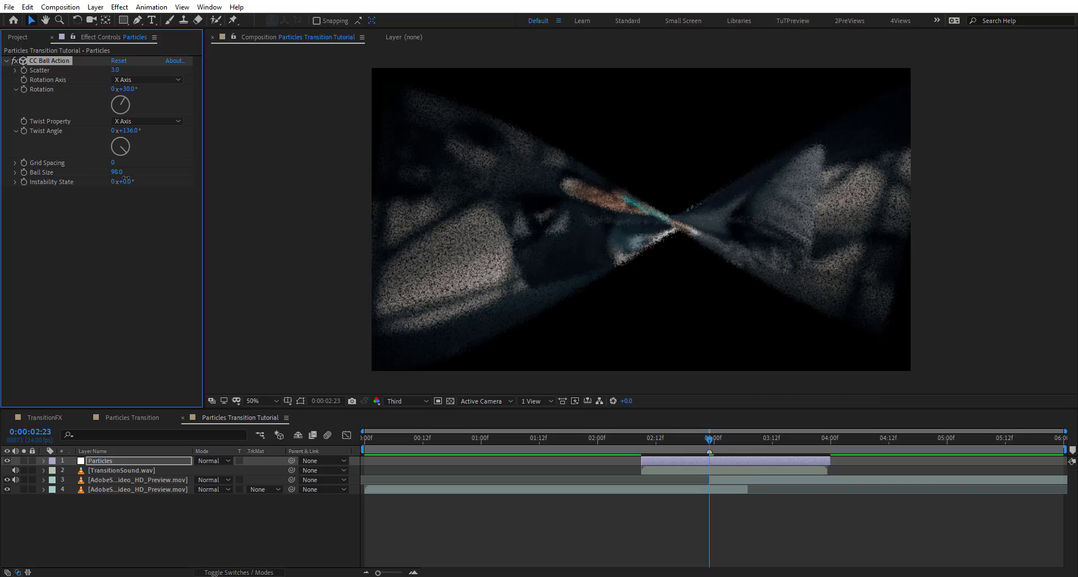
click(120, 60)
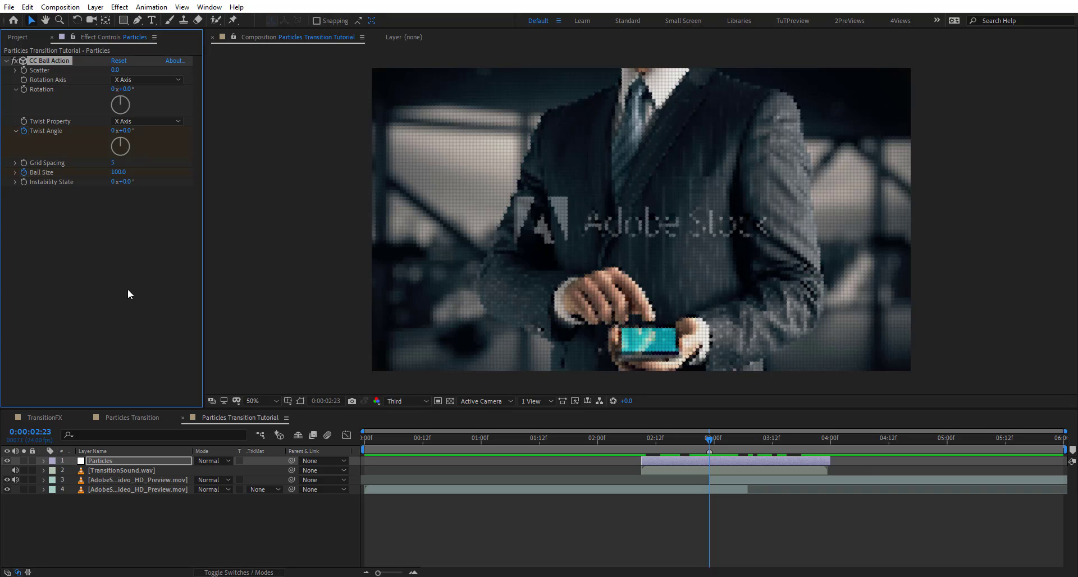
- Reveal the Twist Angle and Ball Size keyframes of the Particles layer and set the Ball Size at 0:00:02:23 to 300
key(u)
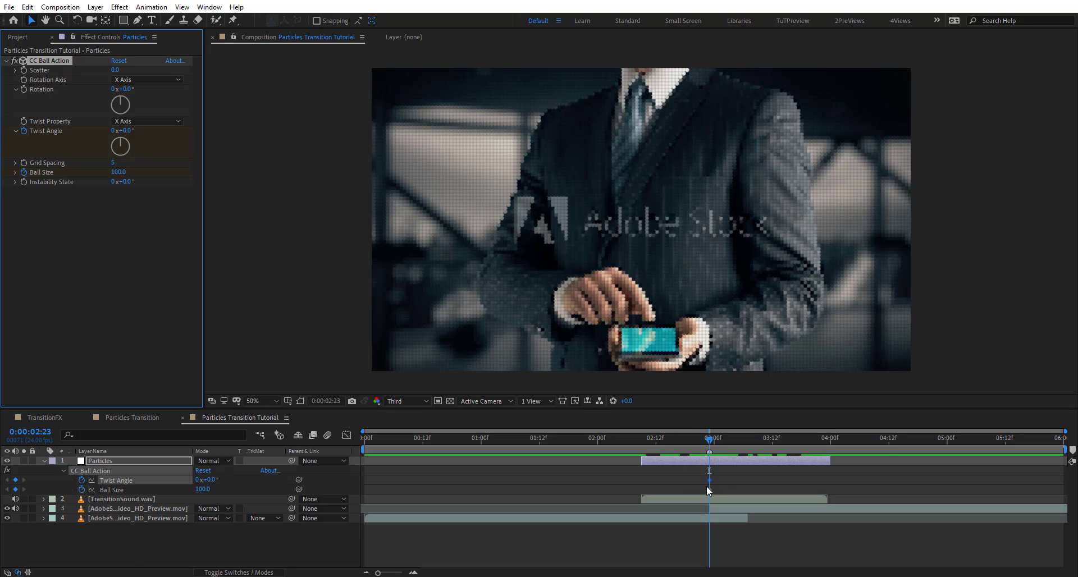
click(709, 489)
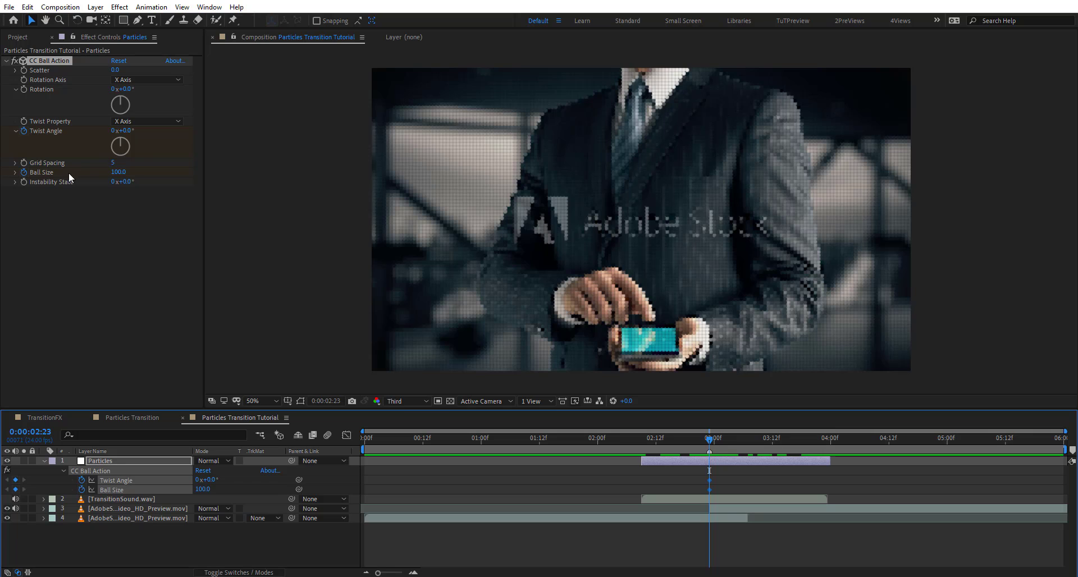
click(114, 175)
text(300)
key(Return)
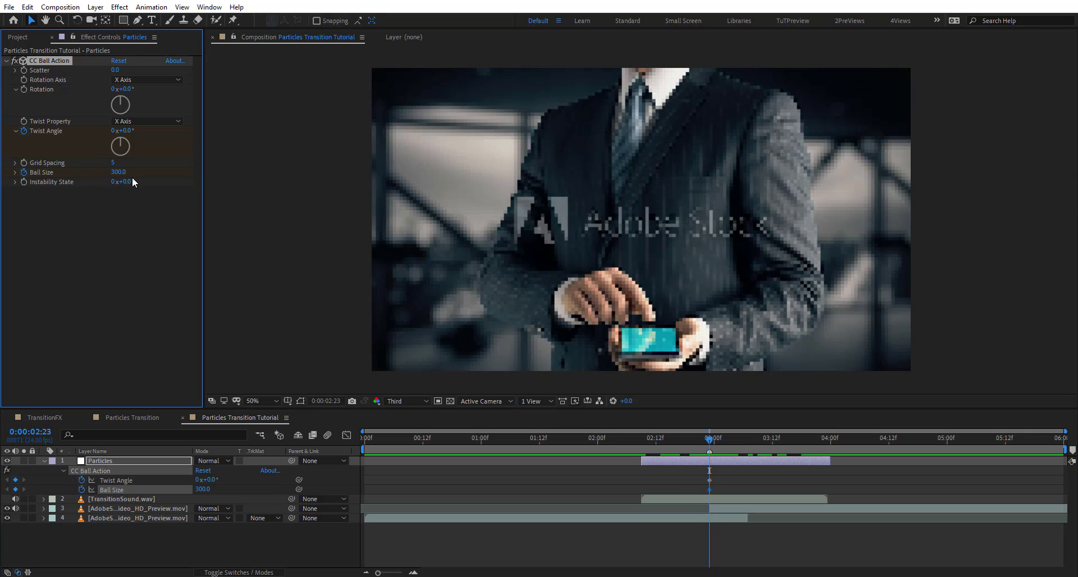
- Set the Grid Spacing of CC Ball Action to 0 and toggle the effect off and on to compare
click(114, 163)
text(0)
key(Return)
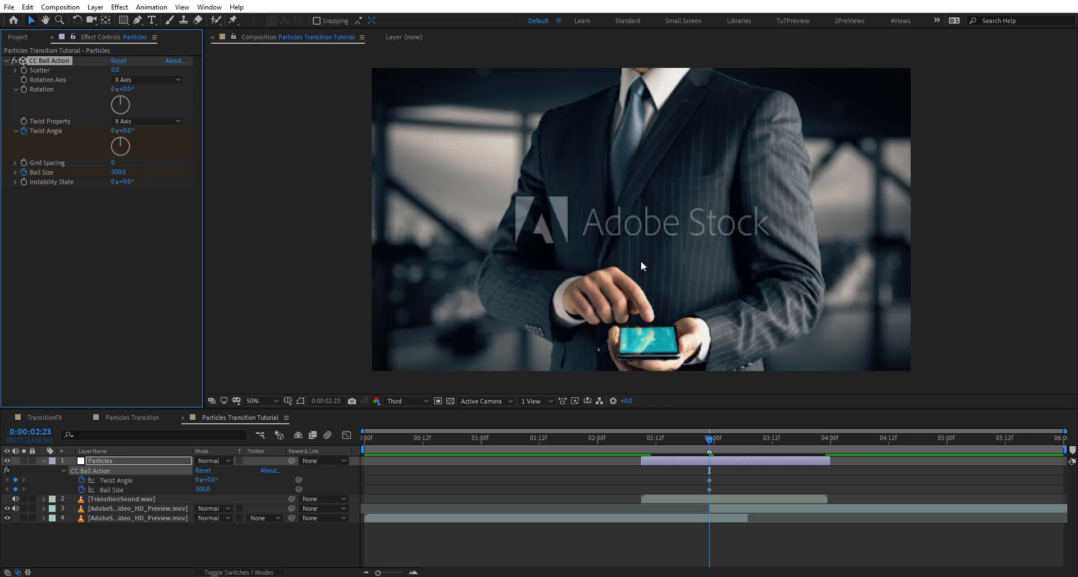
click(13, 61)
click(13, 61)
- Move the Twist Angle and Ball Size keyframes to the Particles layer's start and set Ball Size to 50 at 0:00:02:23
drag(734, 478, 637, 494)
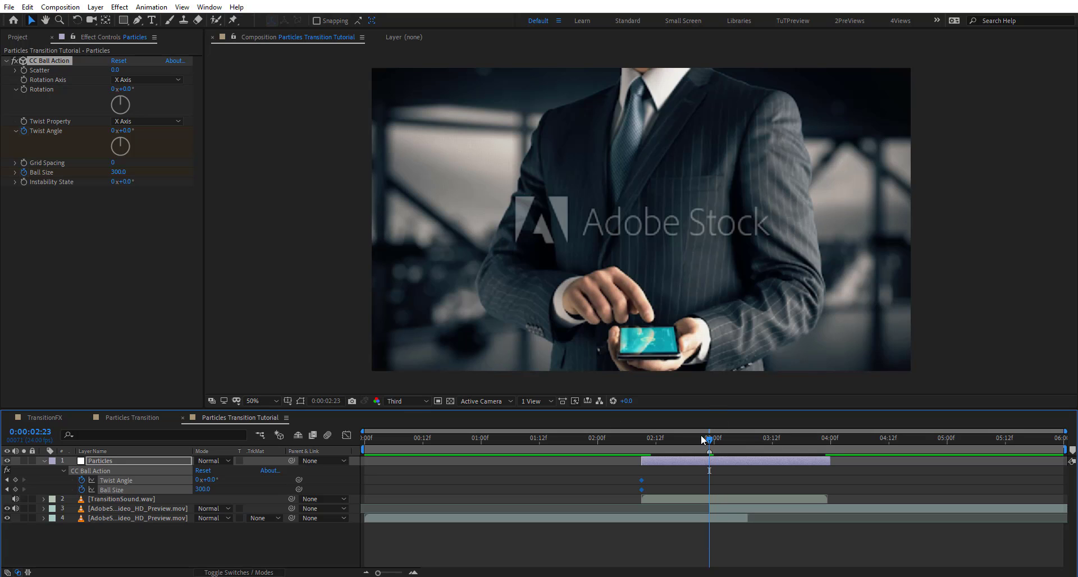
click(119, 173)
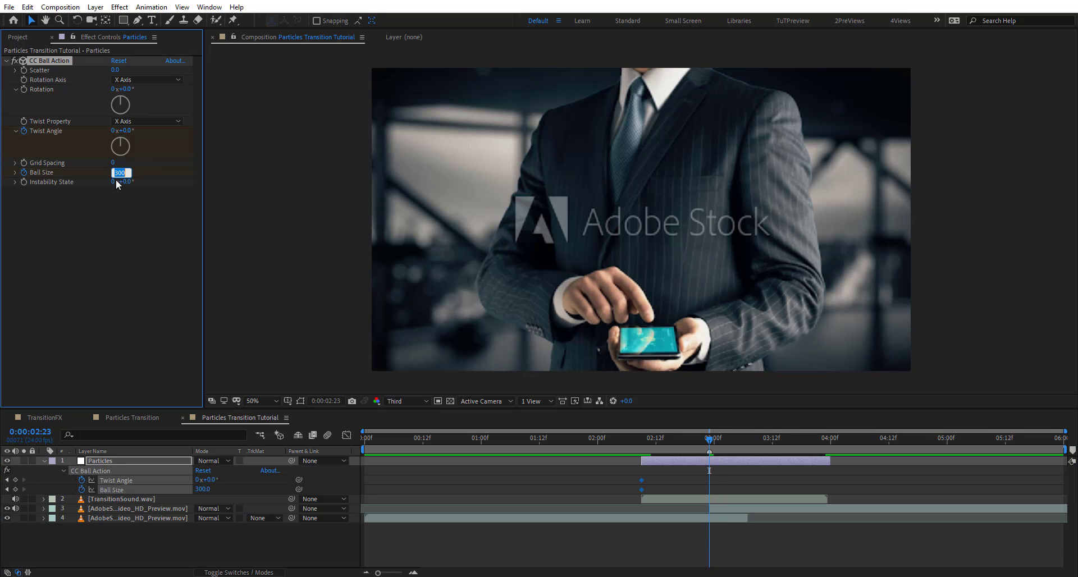
text(50)
key(Return)
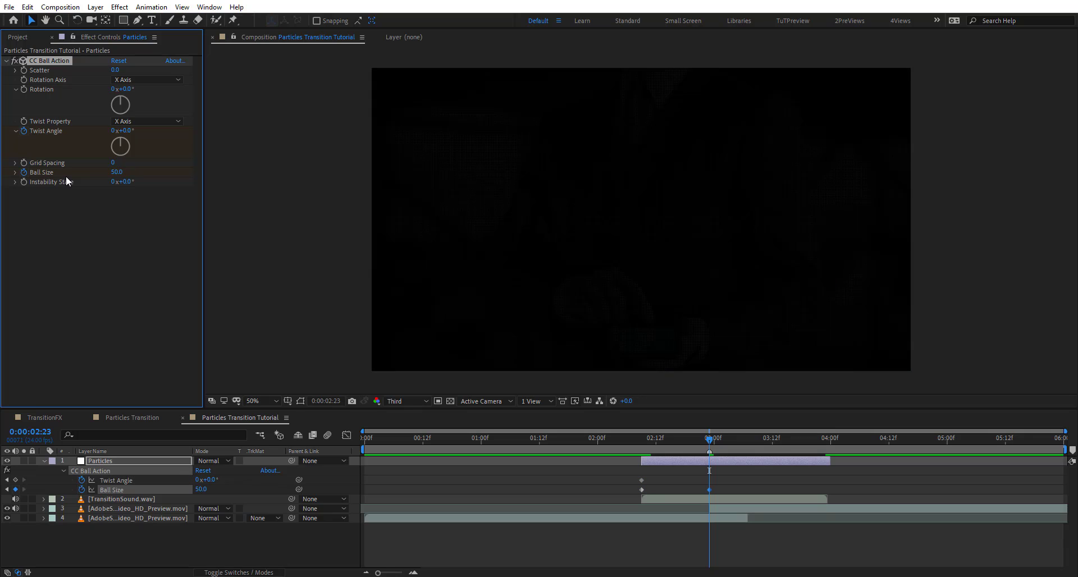
- Set the Twist Angle of CC Ball Action to 180° at 0:00:02:23
click(128, 131)
key(Return)
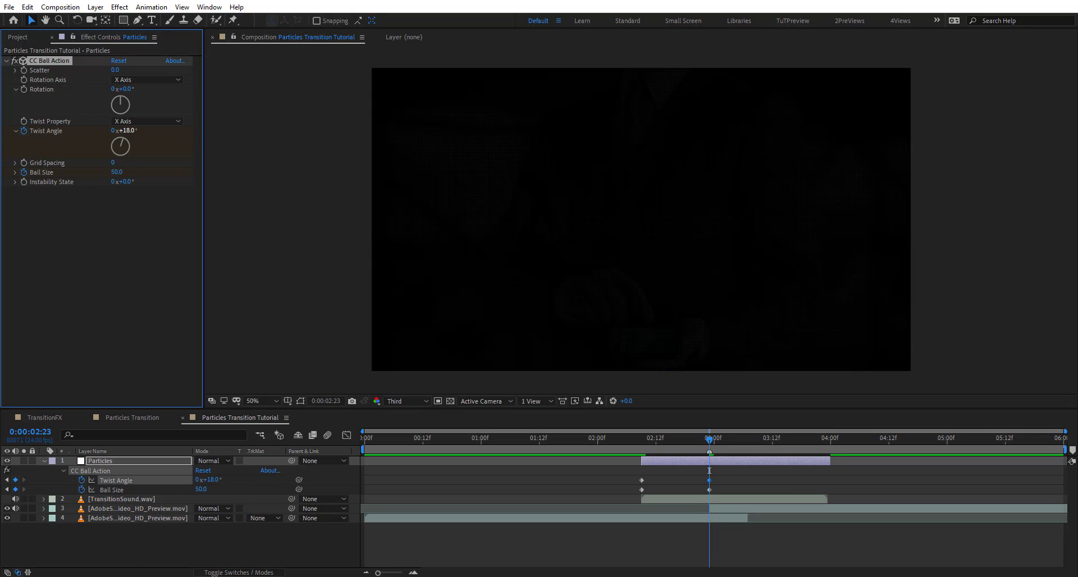
click(127, 131)
text(180)
key(Return)
- Copy the first Twist Angle and Ball Size keyframes to 0:00:03:23 and scrub back to check the twist
drag(652, 475, 629, 493)
click(826, 440)
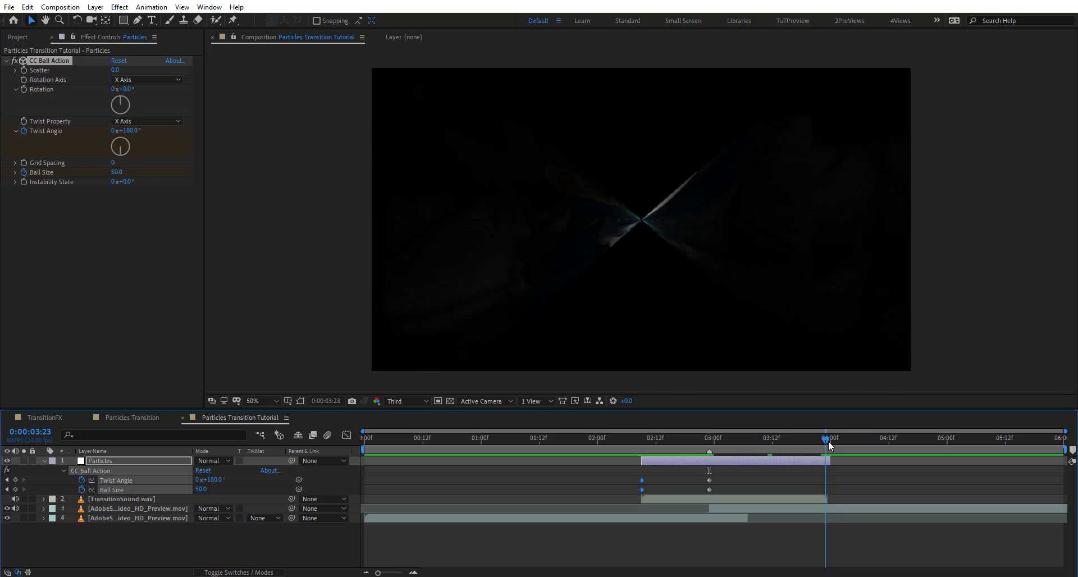
key(ctrl+v)
drag(821, 439, 748, 469)
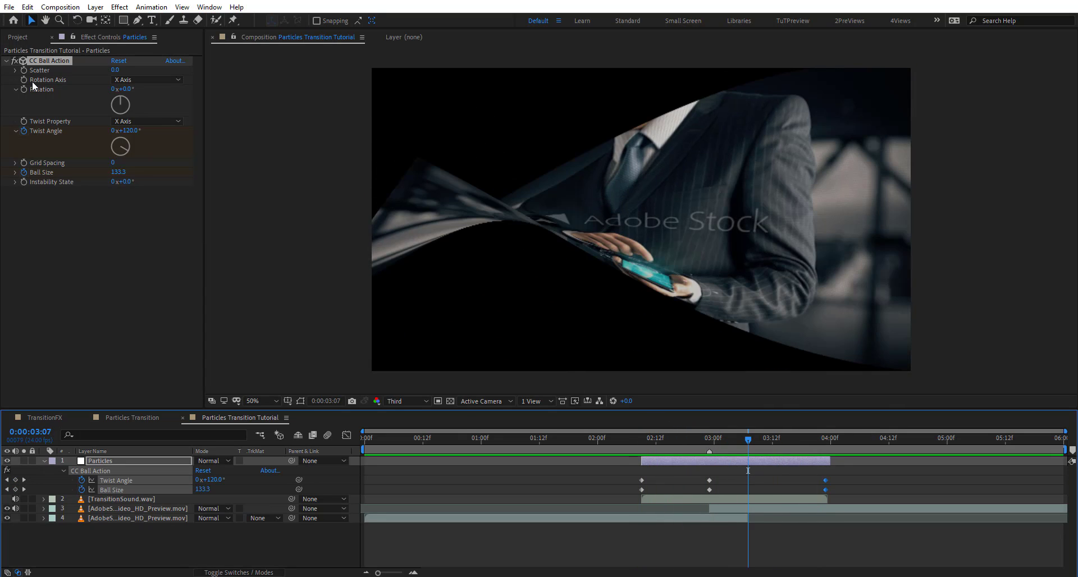
- Change the Rotation Axis of CC Ball Action to Y Axis and scrub back to 0:00:02:15 to check it
click(126, 80)
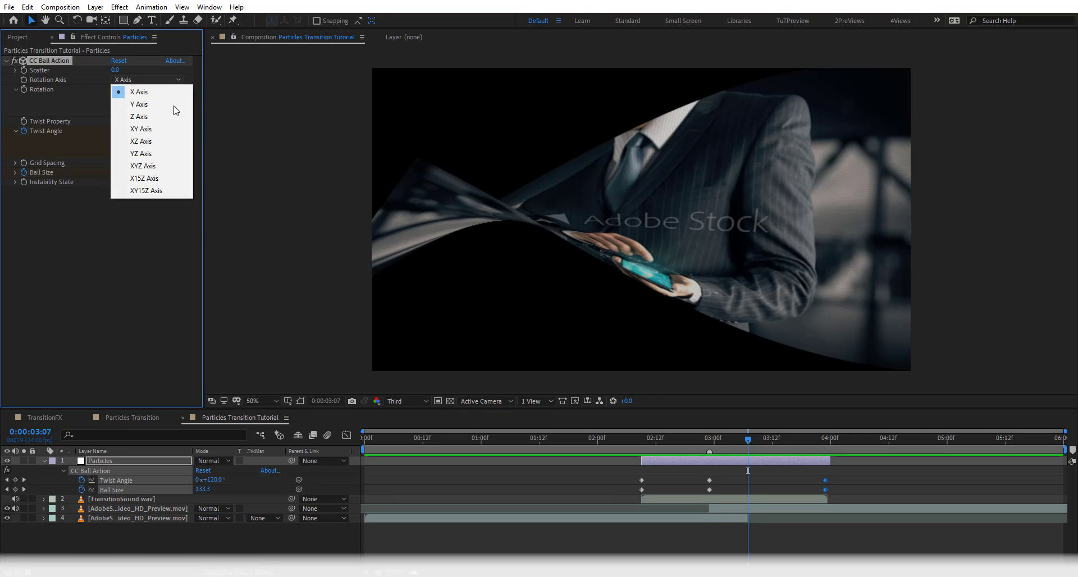
click(175, 106)
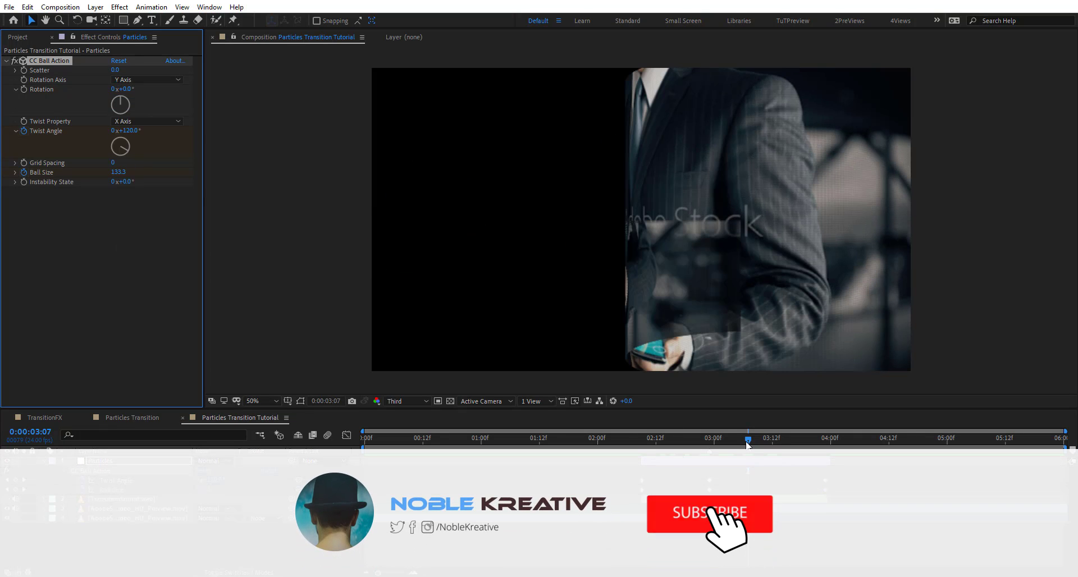
drag(748, 441, 671, 467)
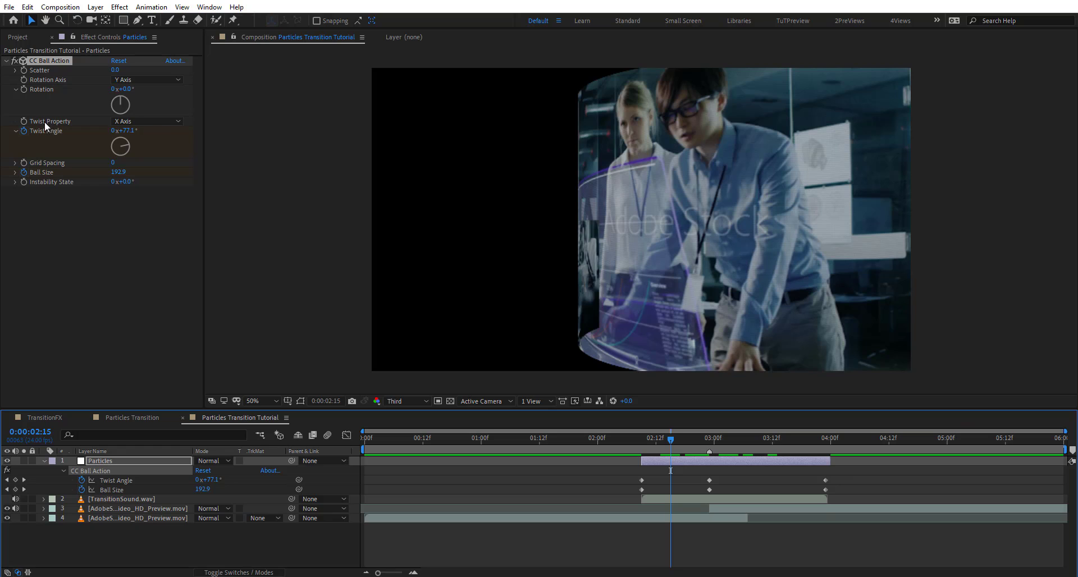
- Try the Radius and Random options for Twist Property in CC Ball Action and scrub to 0:00:02:19 to check the look
click(139, 124)
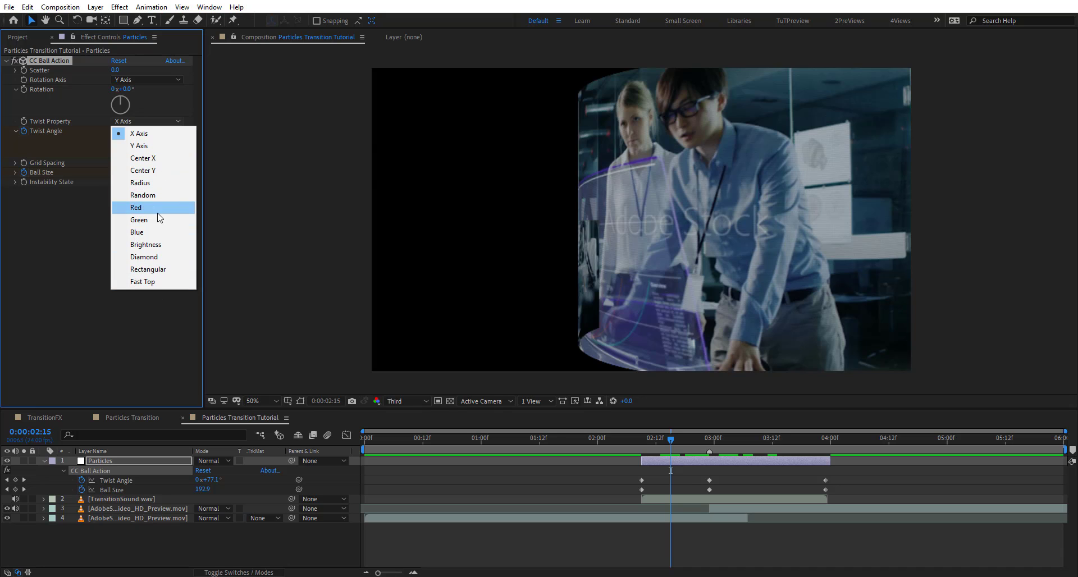
click(163, 180)
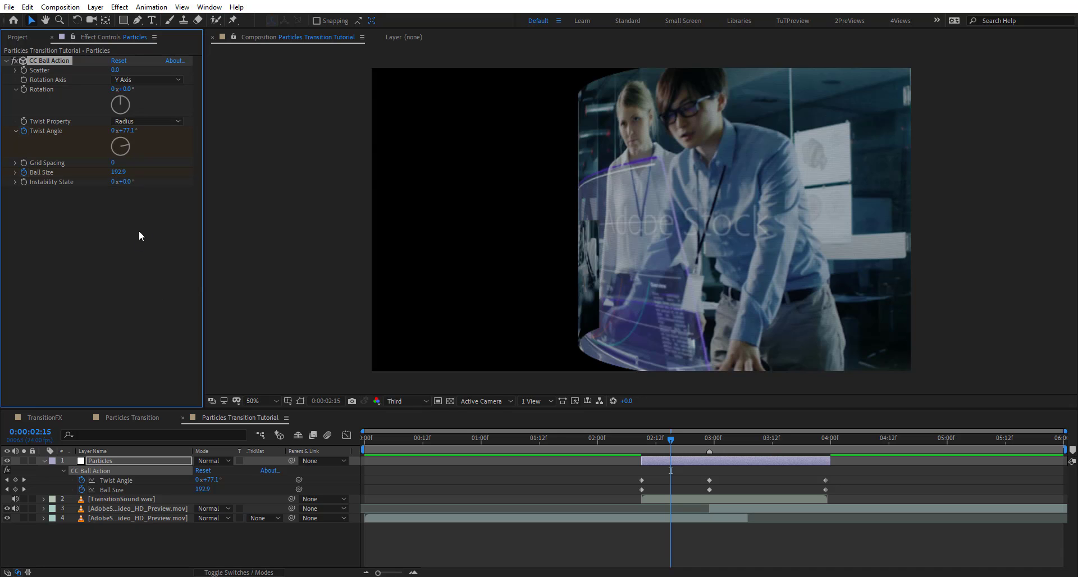
click(147, 121)
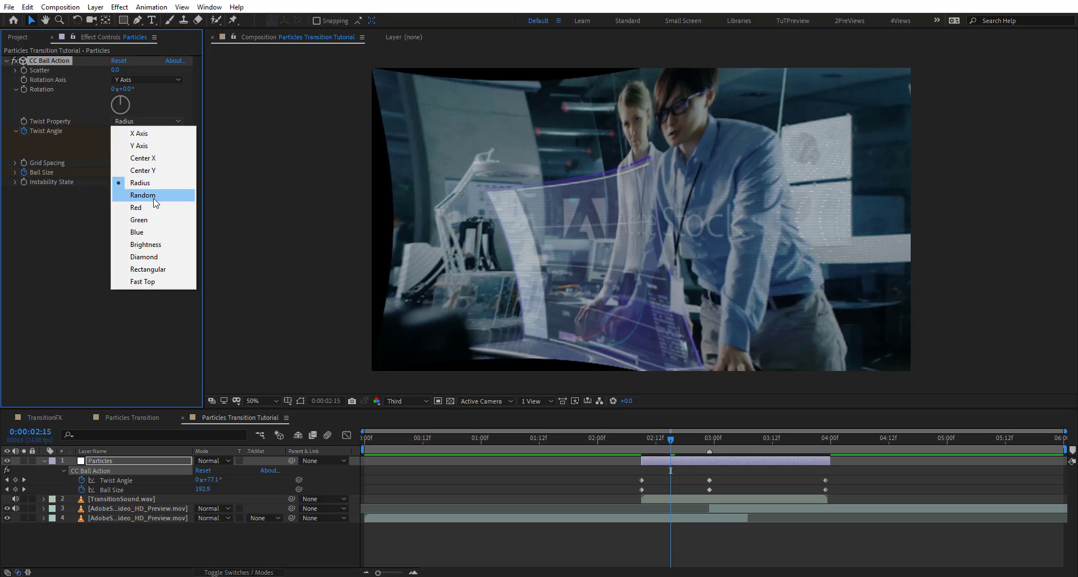
click(155, 199)
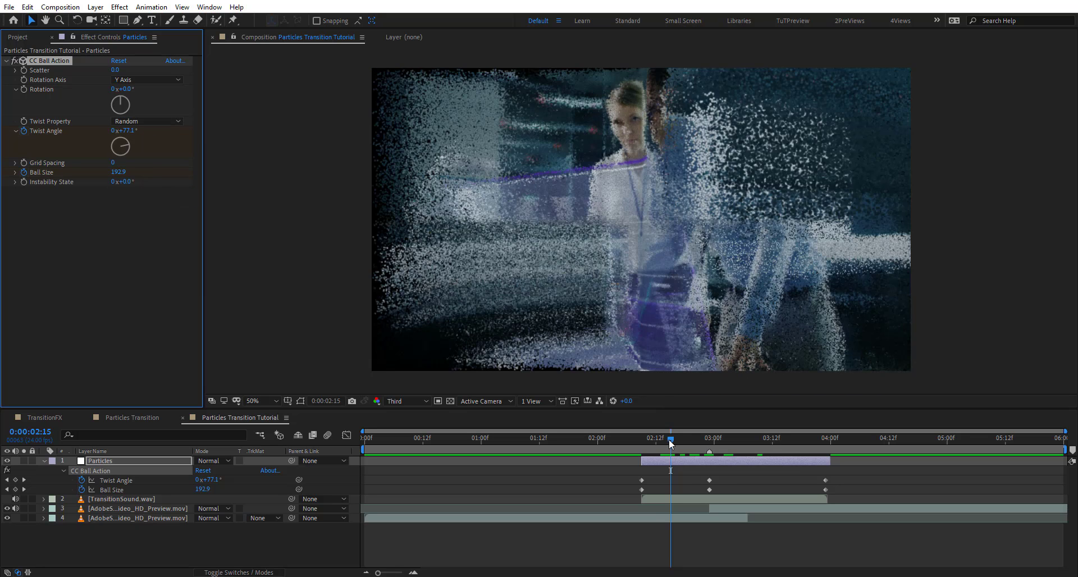
drag(669, 439, 691, 438)
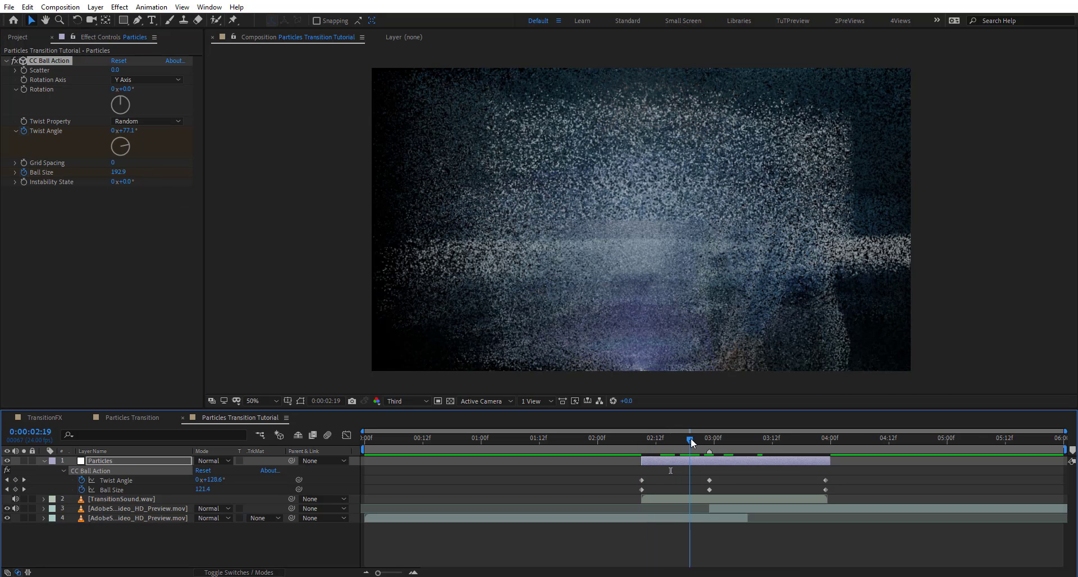
- Set the Twist Property of CC Ball Action to Brightness and preview the transition from 0:00:02:03
click(138, 121)
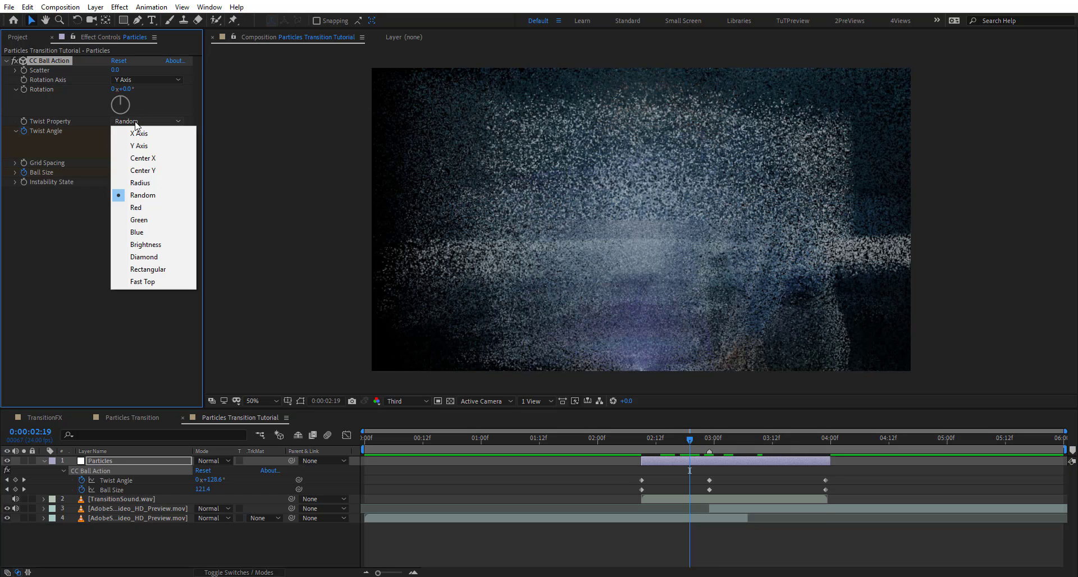
click(145, 245)
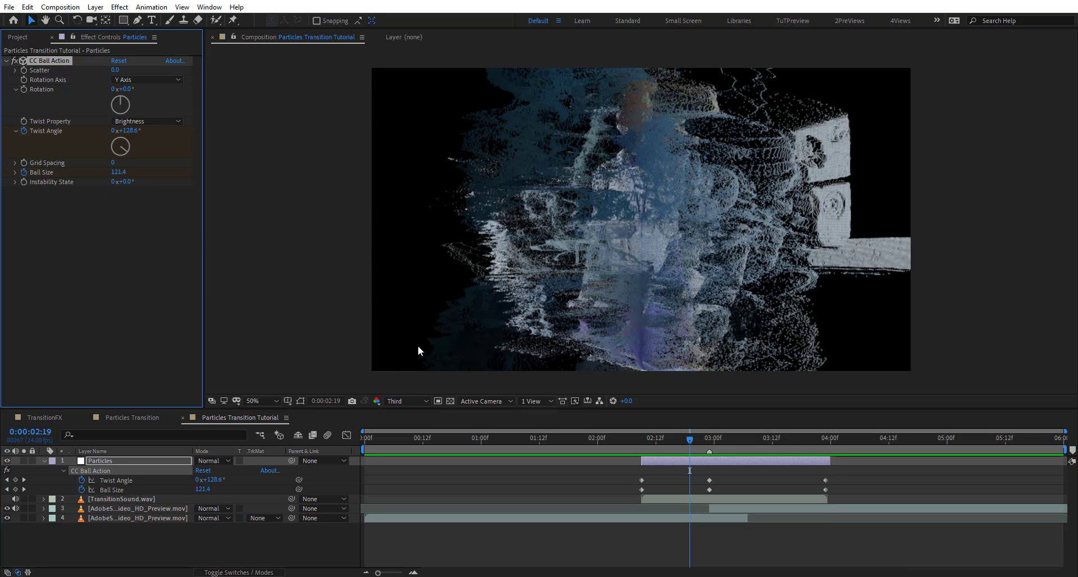
drag(689, 439, 611, 449)
key(space)
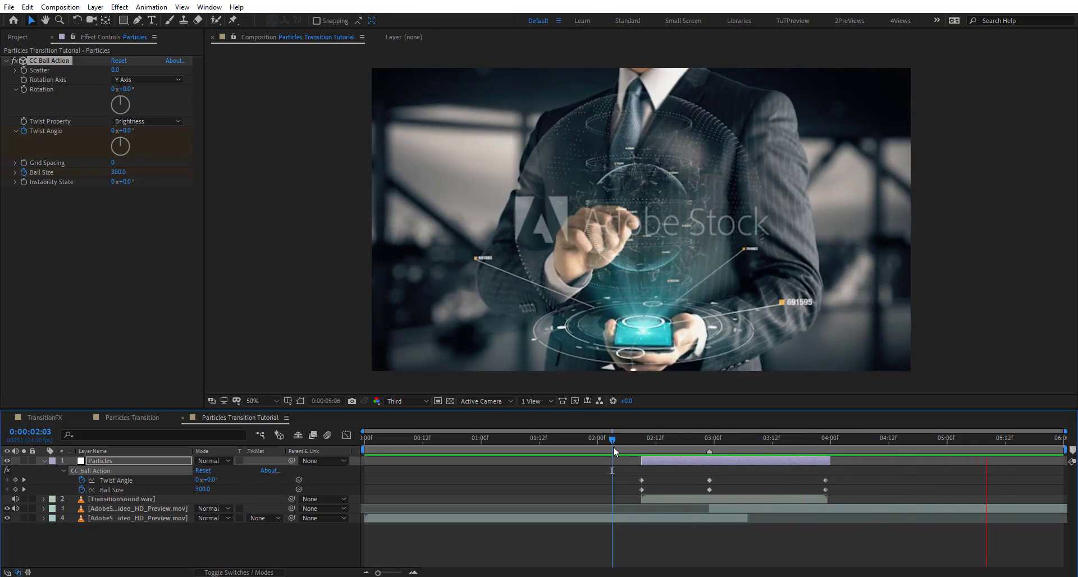
key(space)
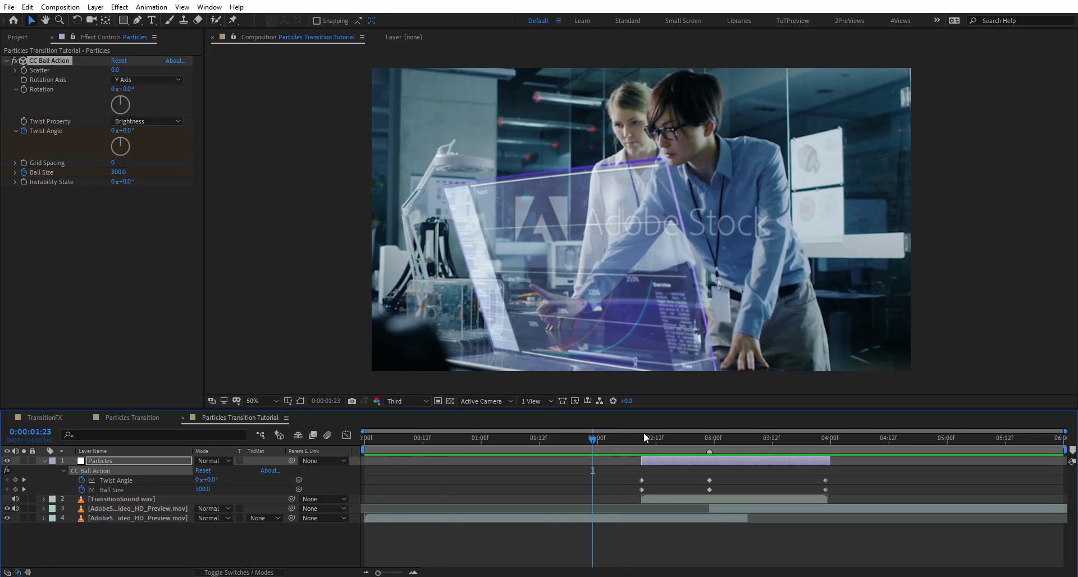
- Set the work area from 0:00:01:22 to just past the Particles layer's end, preview it, and scrub from 0:00:02:23 to 0:00:03:16
key(n)
click(834, 438)
key(n)
click(588, 438)
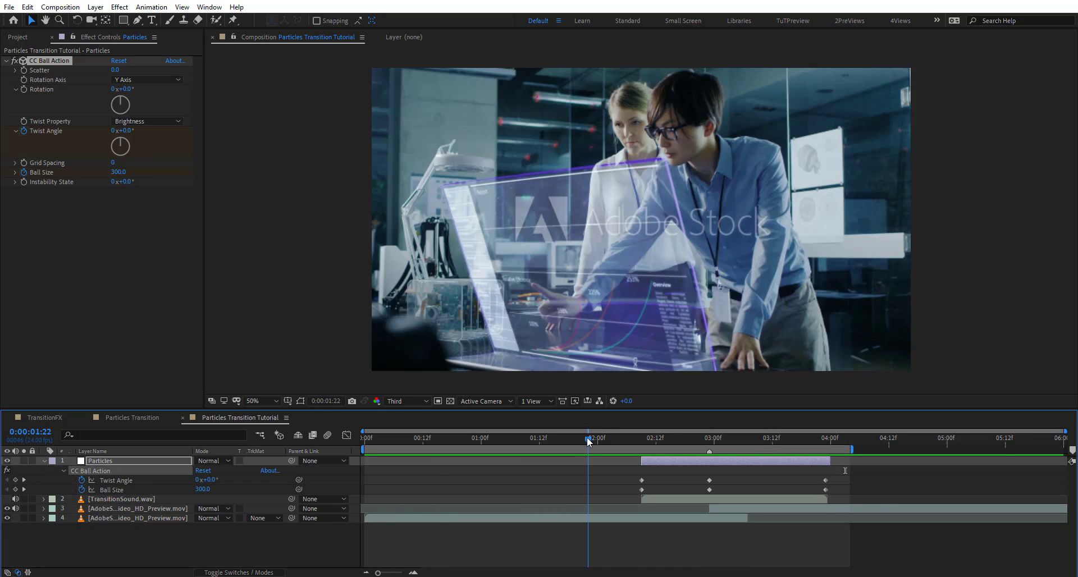
key(b)
key(space)
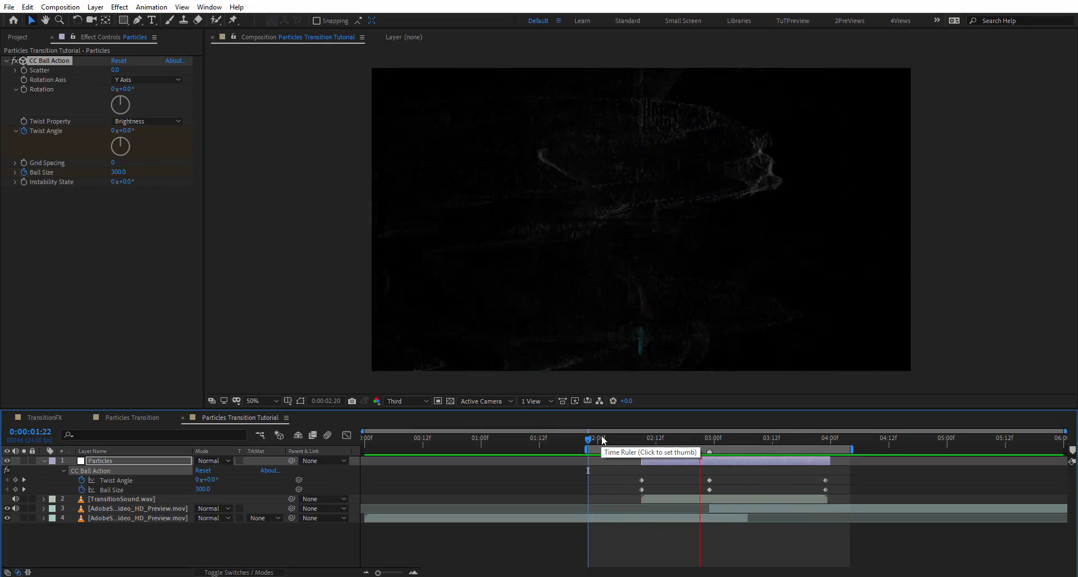
drag(609, 442, 710, 452)
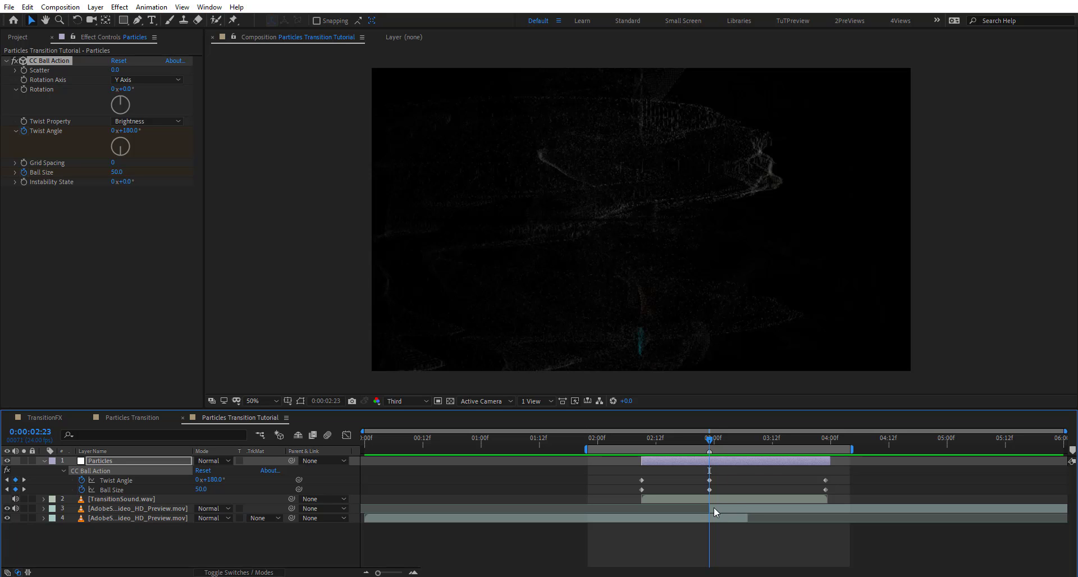
drag(710, 436, 729, 473)
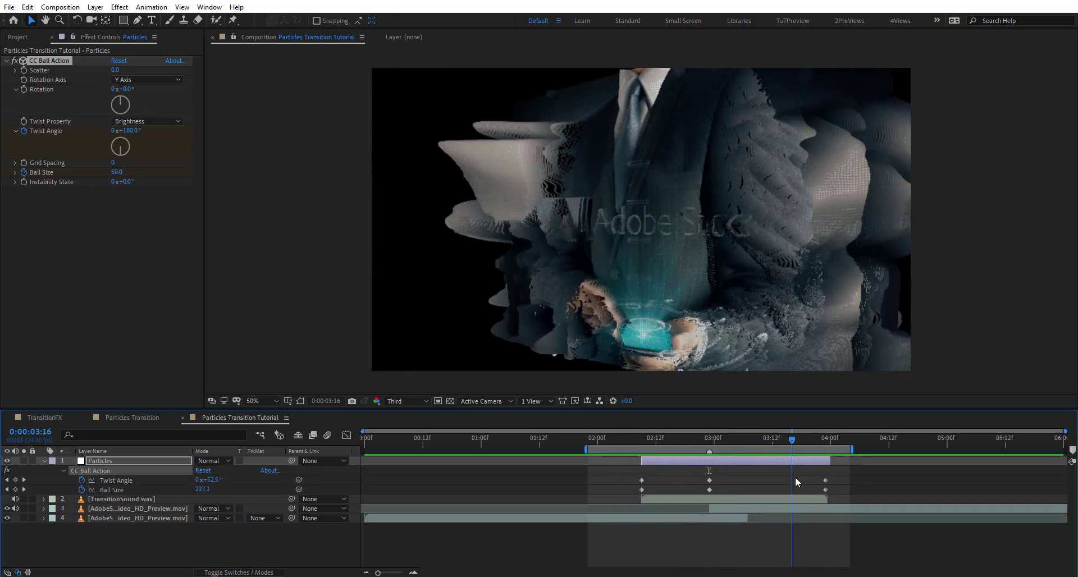
- Add a new One-Node Camera with the 50mm preset to the composition
right_click(309, 548)
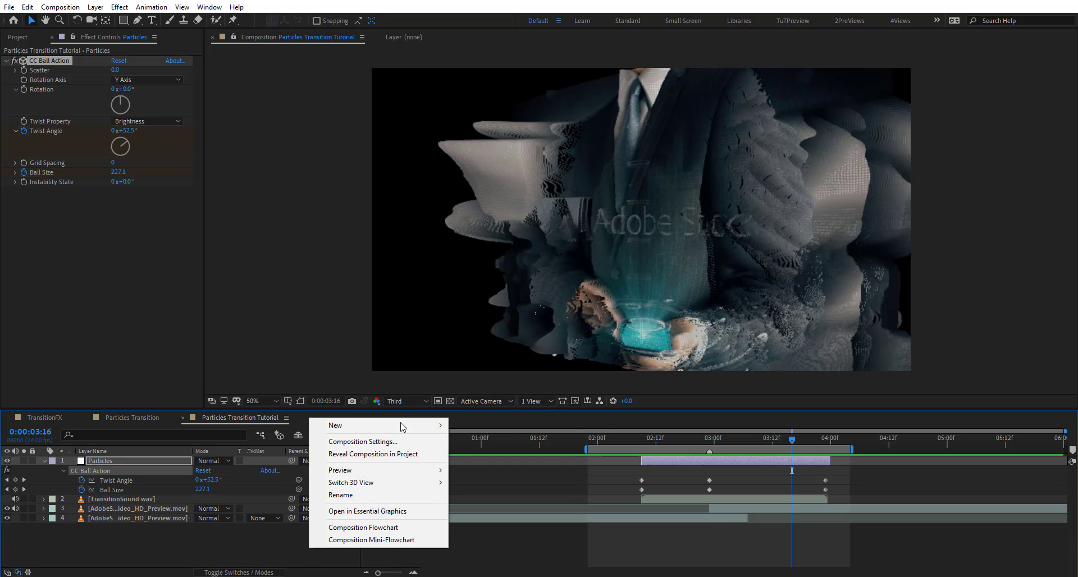
mouse_move(403, 427)
click(524, 479)
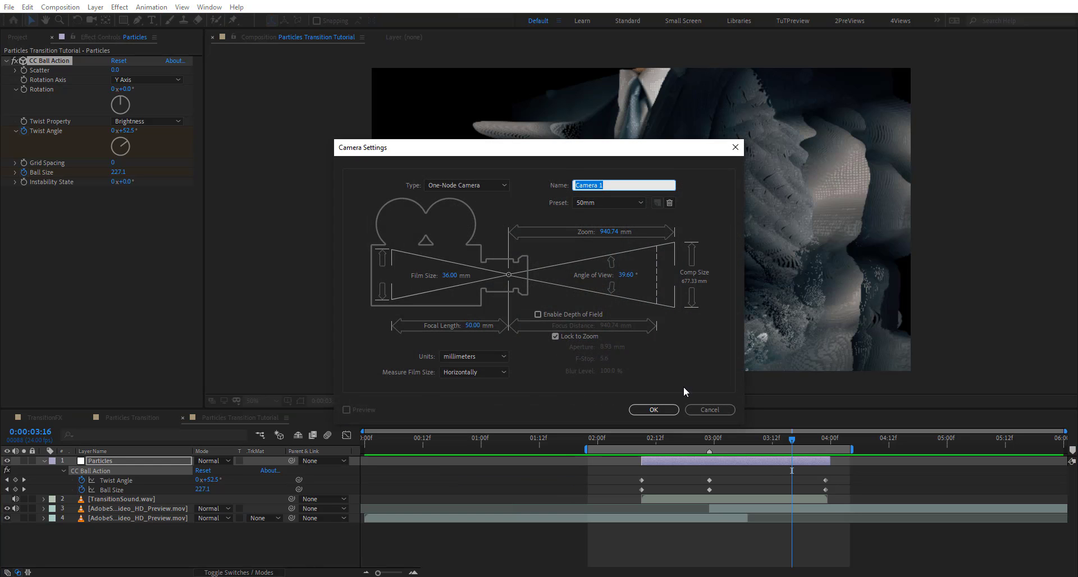
click(653, 410)
- Trim the camera layer to start at 0:00:02:09 and end at 0:00:03:23, matching the transition
click(645, 439)
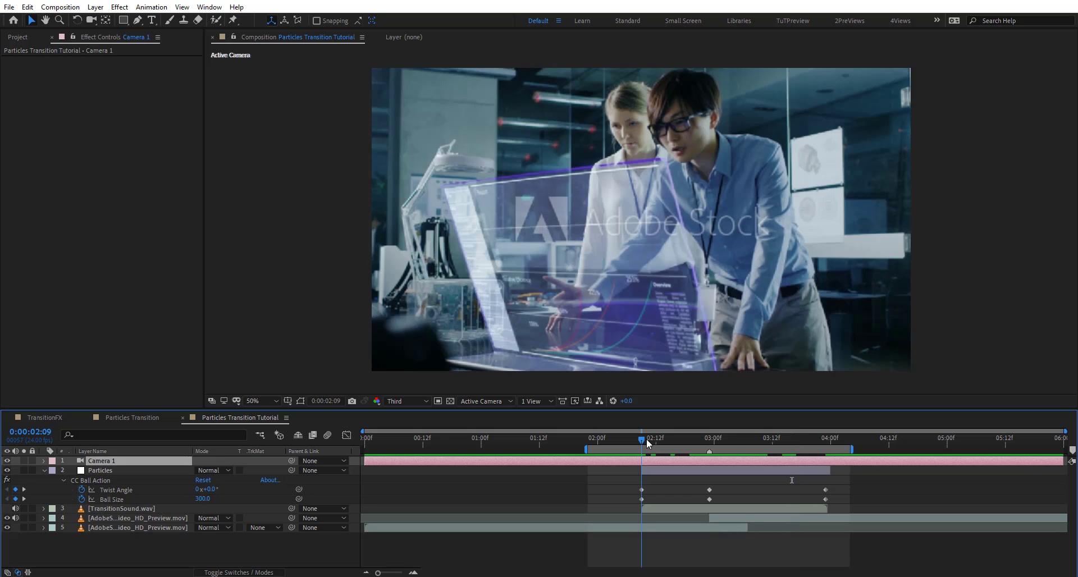
key(alt+[)
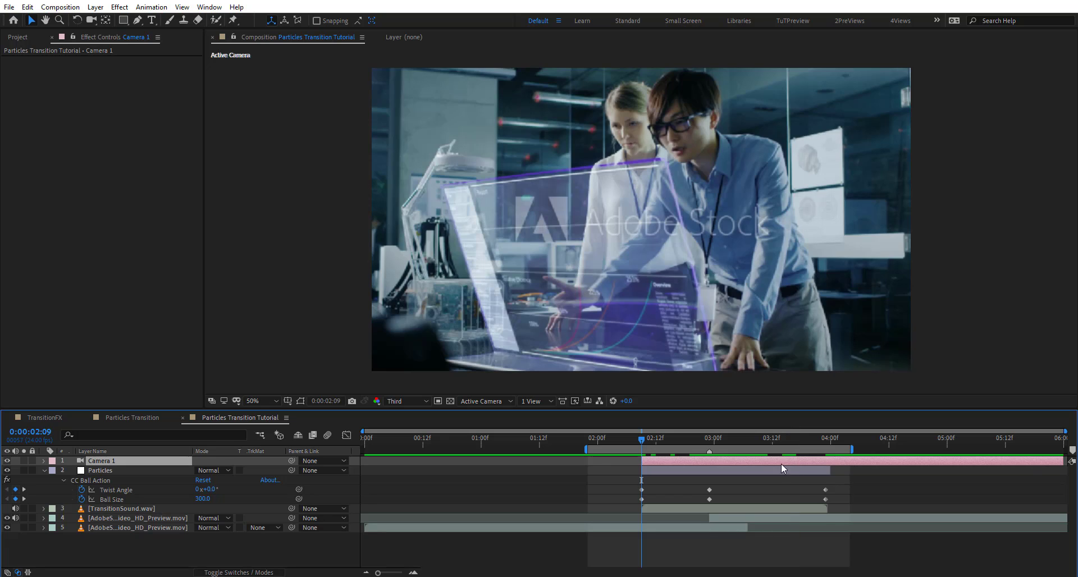
click(829, 447)
key(alt+])
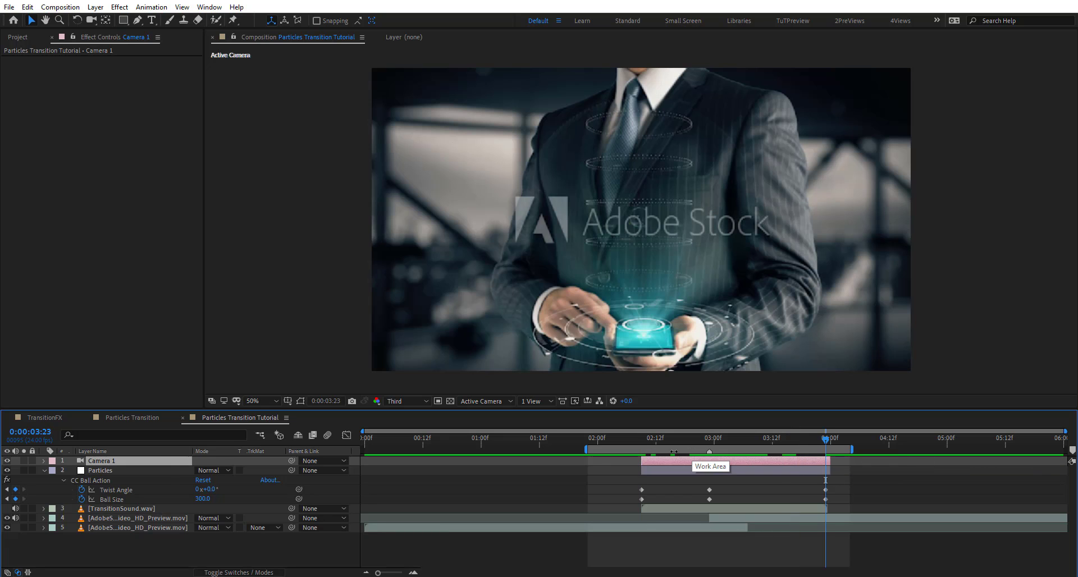
- Animate the camera's Z Rotation with keyframes from 0° at its layer start, 0:00:02:09, to 180° at 0:00:03:23
click(44, 461)
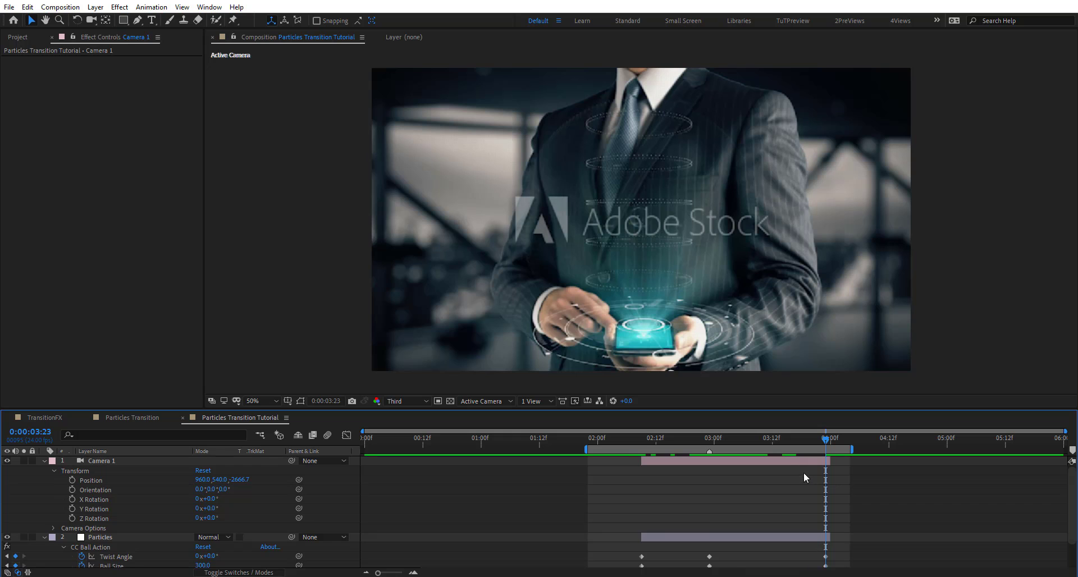
click(710, 443)
click(723, 460)
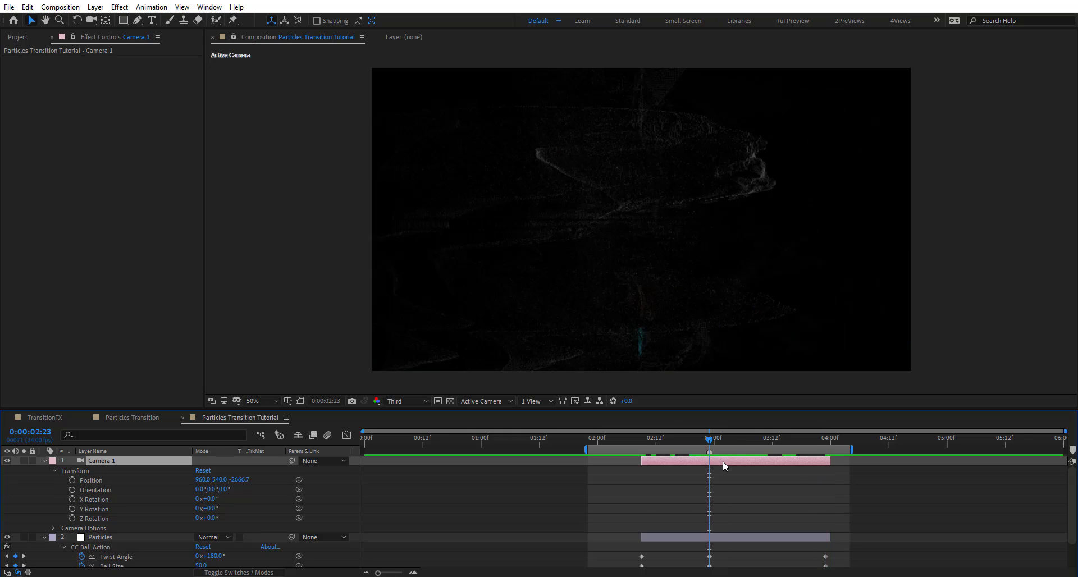
key(i)
key(u)
click(711, 439)
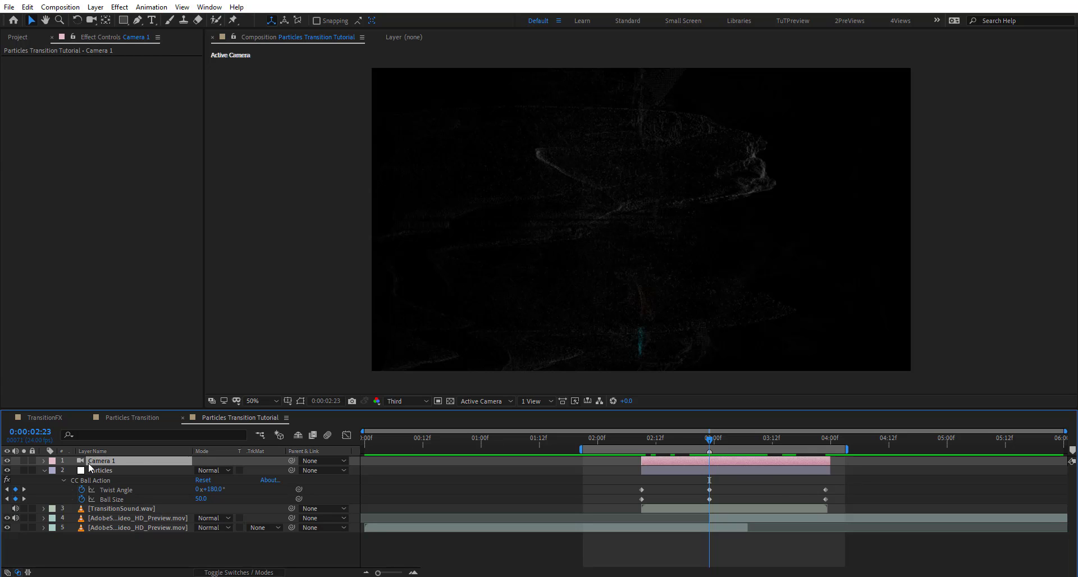
click(44, 461)
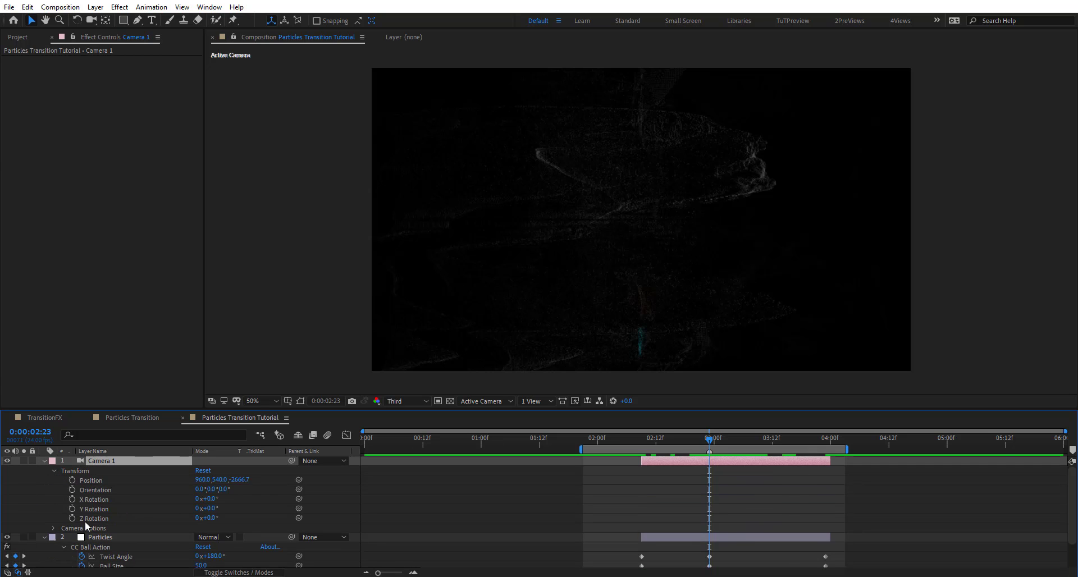
click(72, 519)
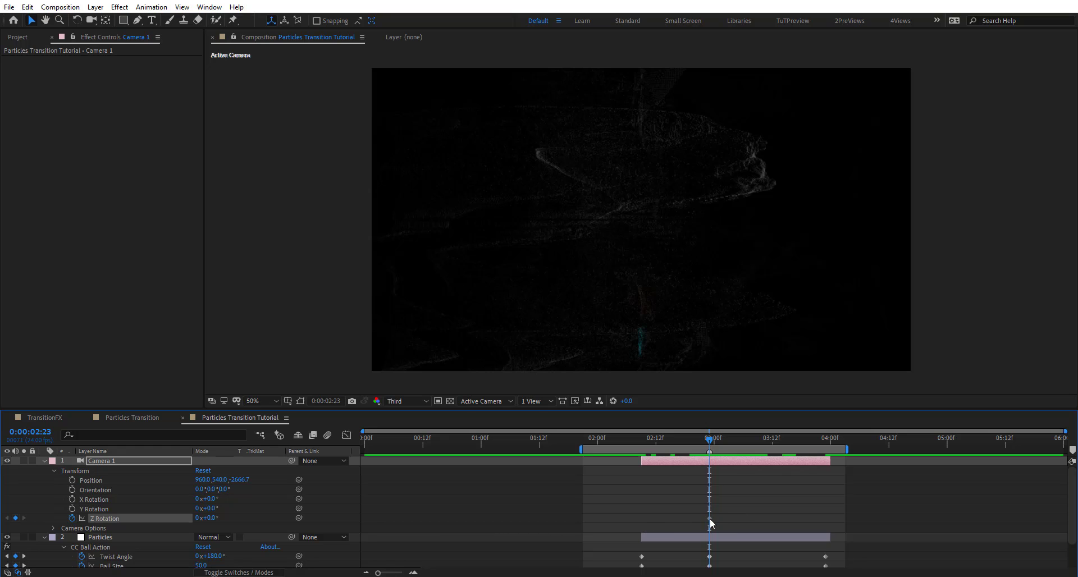
drag(710, 518, 641, 518)
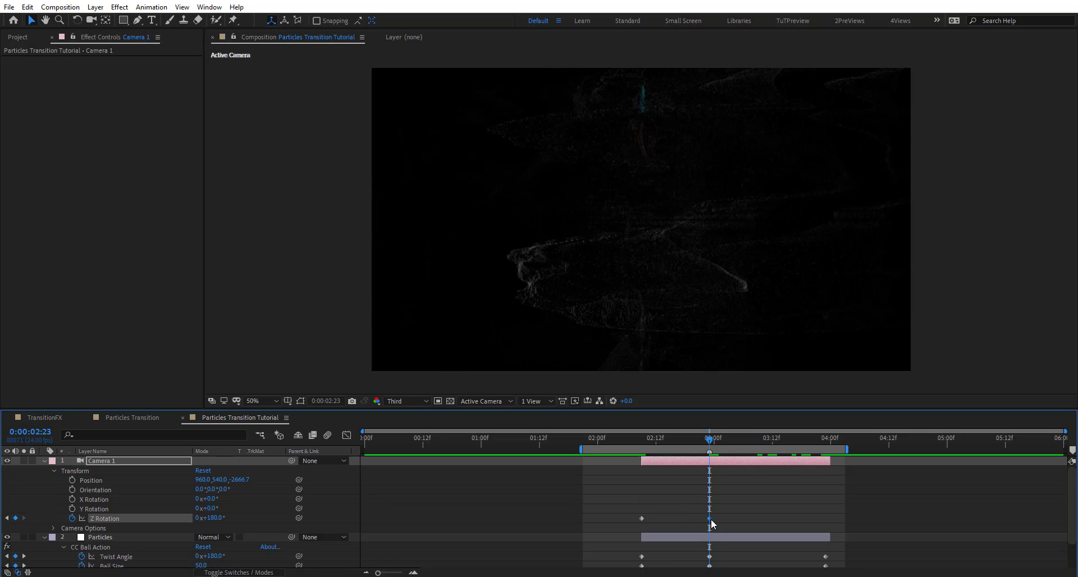
drag(848, 529, 824, 528)
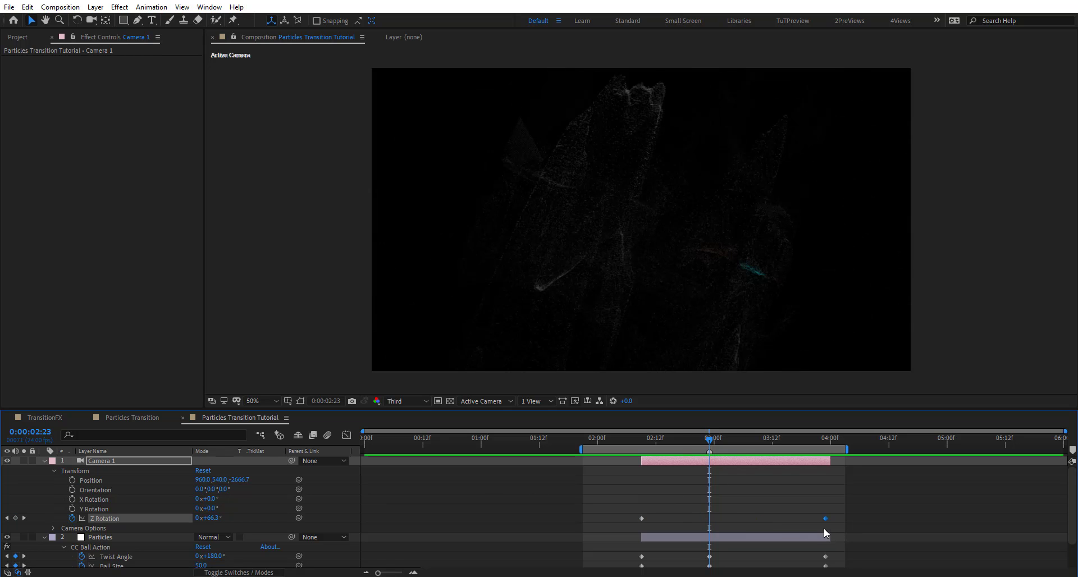
- Extend the work area's end to about 0:00:04:21 and preview the rotating camera from 0:00:02:01
click(604, 446)
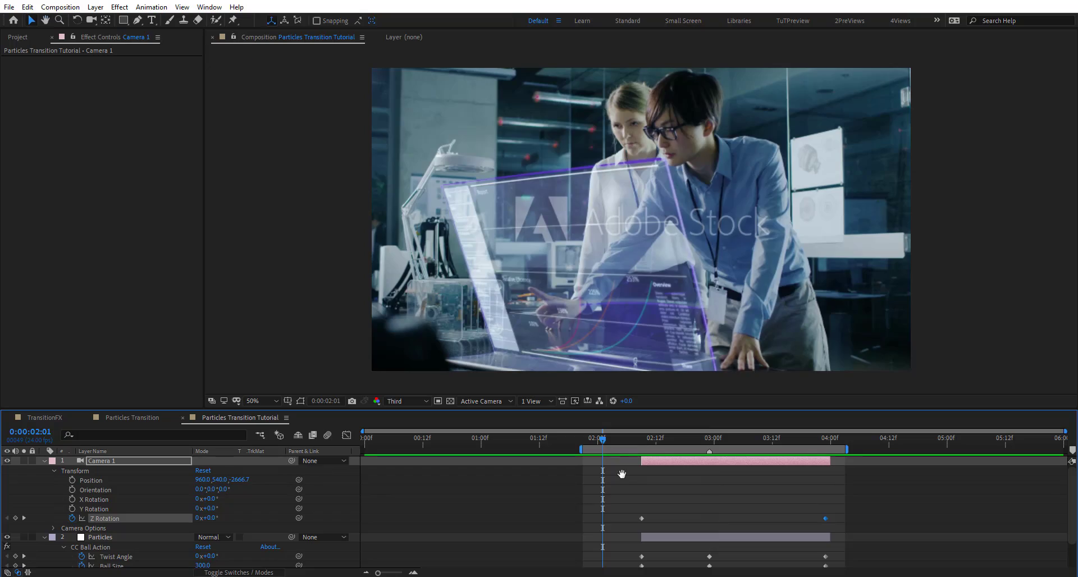
key(space)
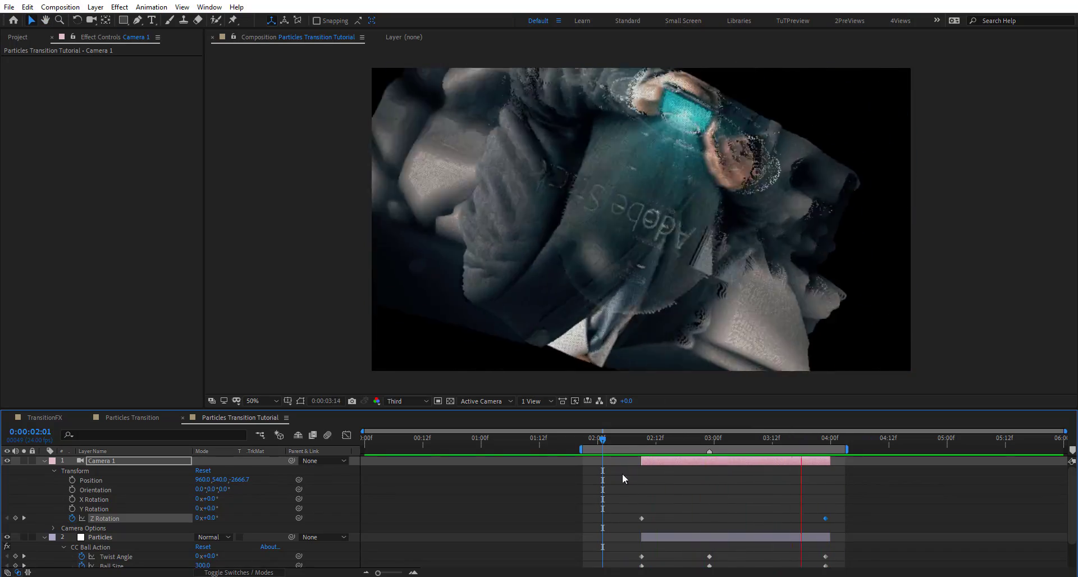
key(space)
drag(874, 450, 936, 450)
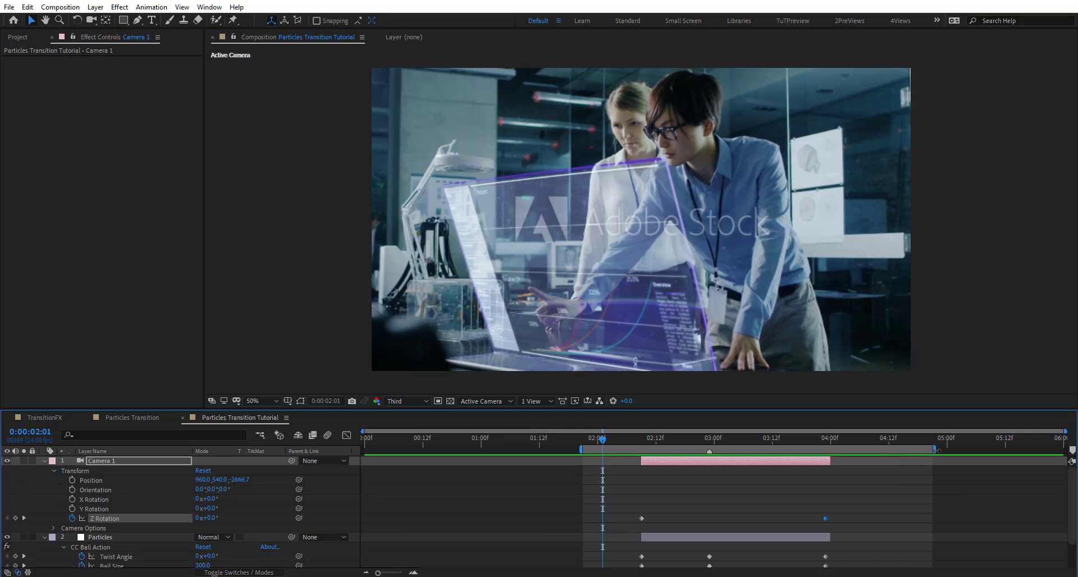
key(space)
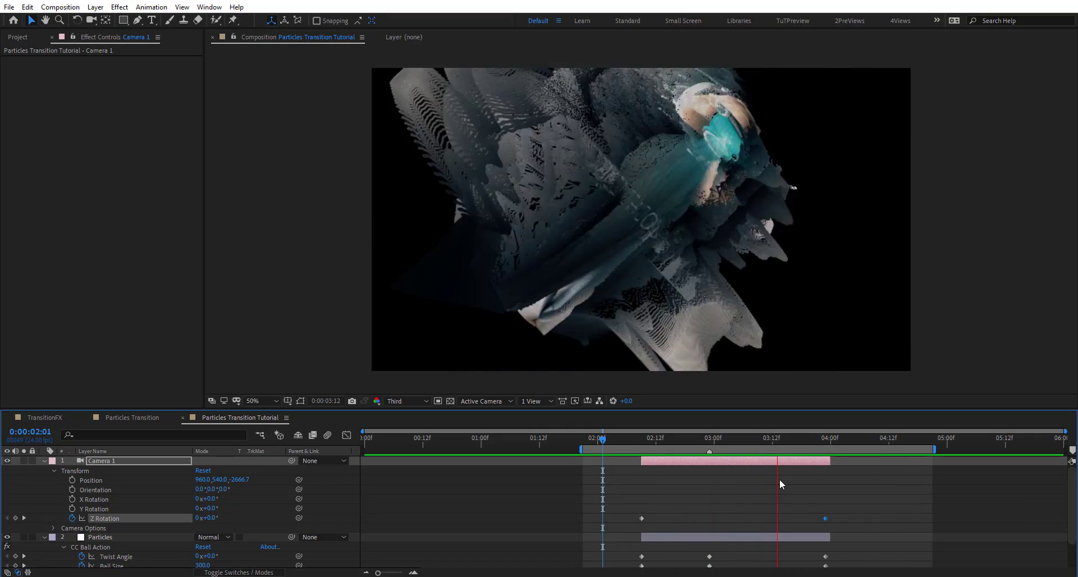
key(space)
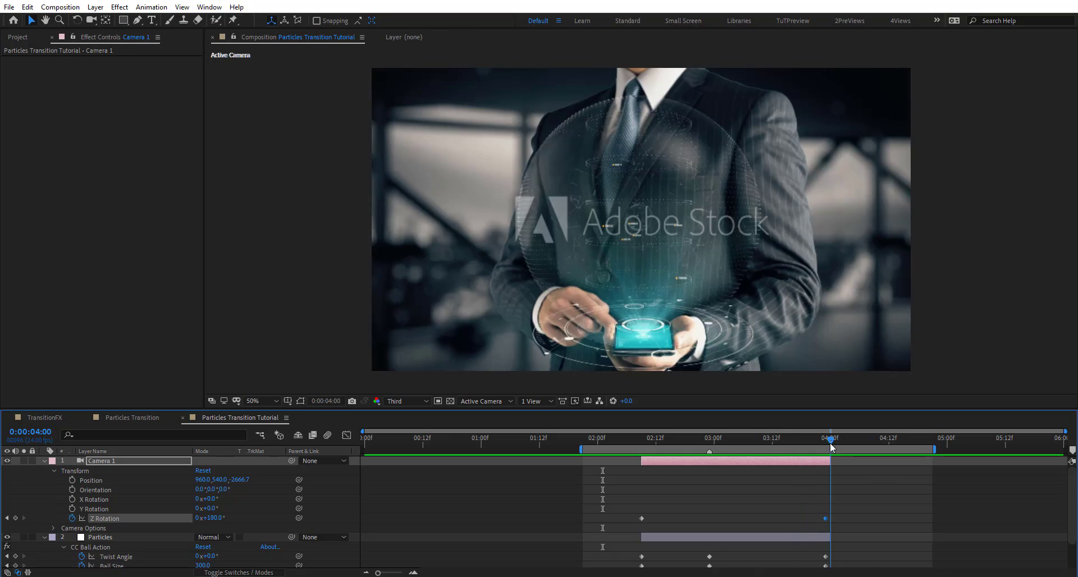
- Add camera Position keyframes with the default position at the layer start, 0:00:02:09, and at 0:00:03:23
drag(708, 444, 703, 469)
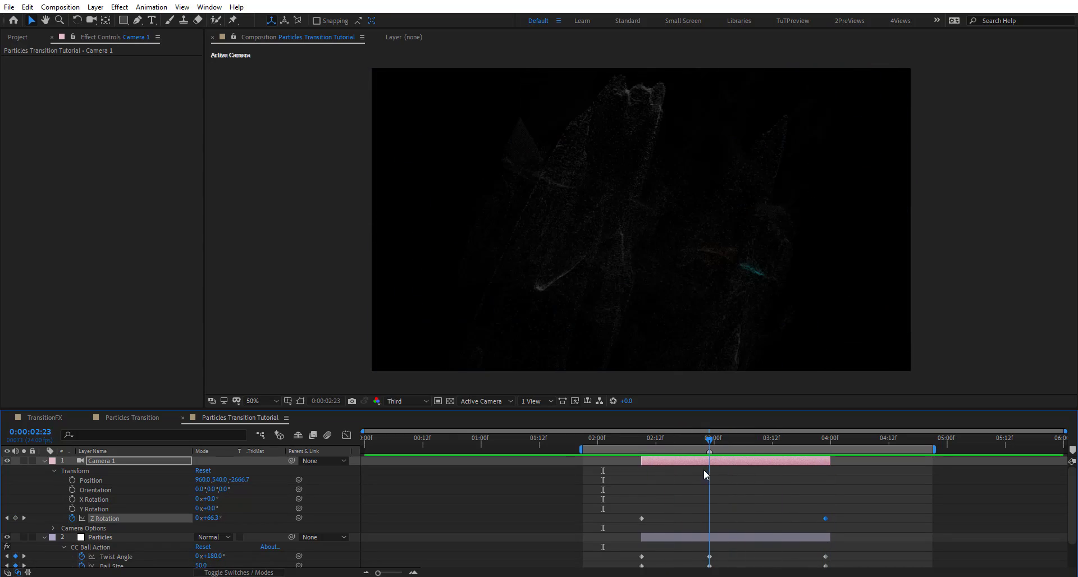
click(72, 481)
drag(710, 481, 642, 482)
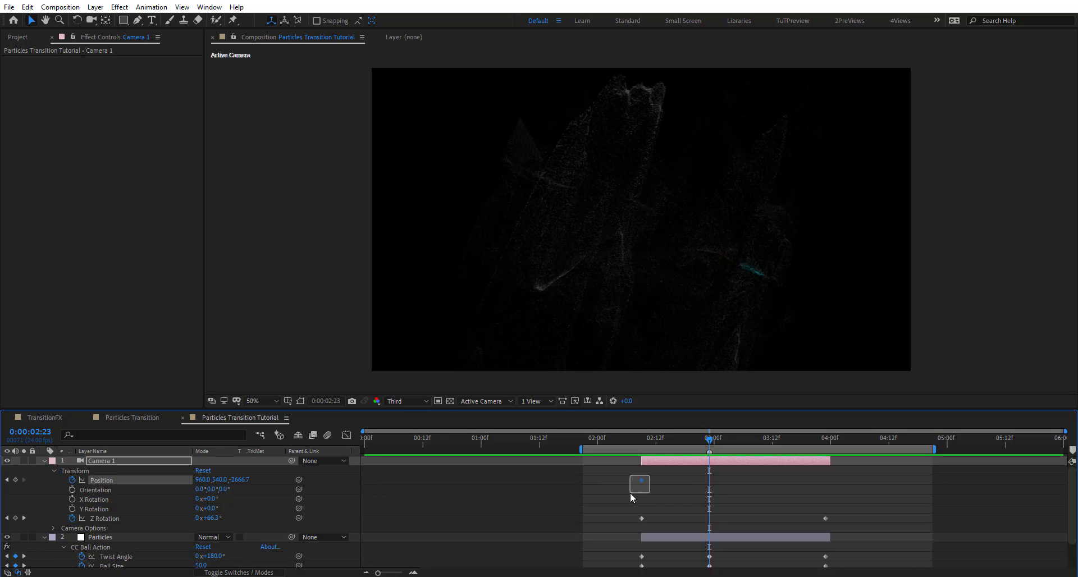
click(825, 443)
key(alt+shift+p)
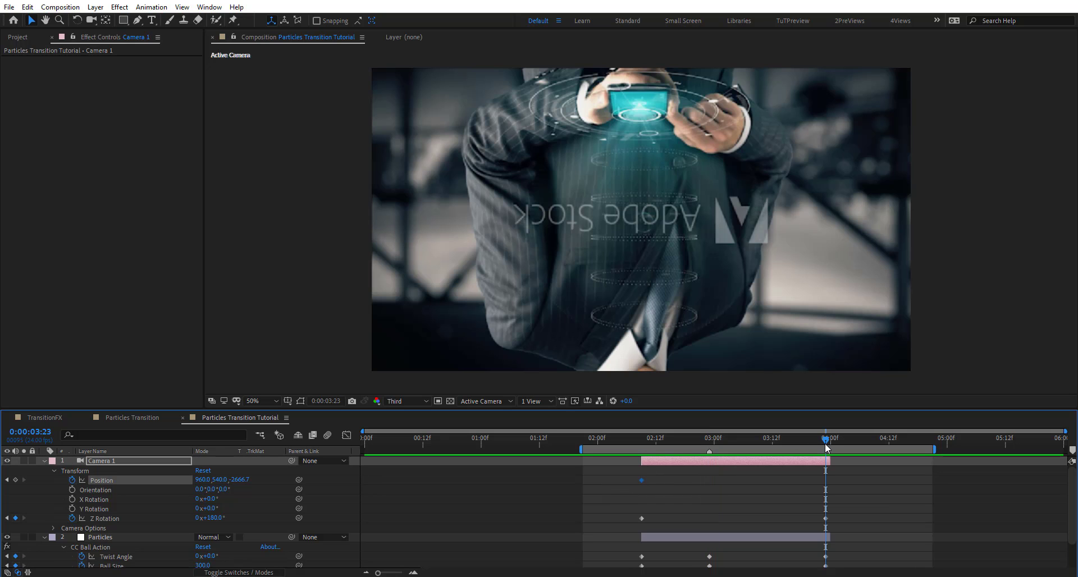
- Set the camera's Z position to -1500 at 0:00:02:23, between its two Position keyframes
click(709, 444)
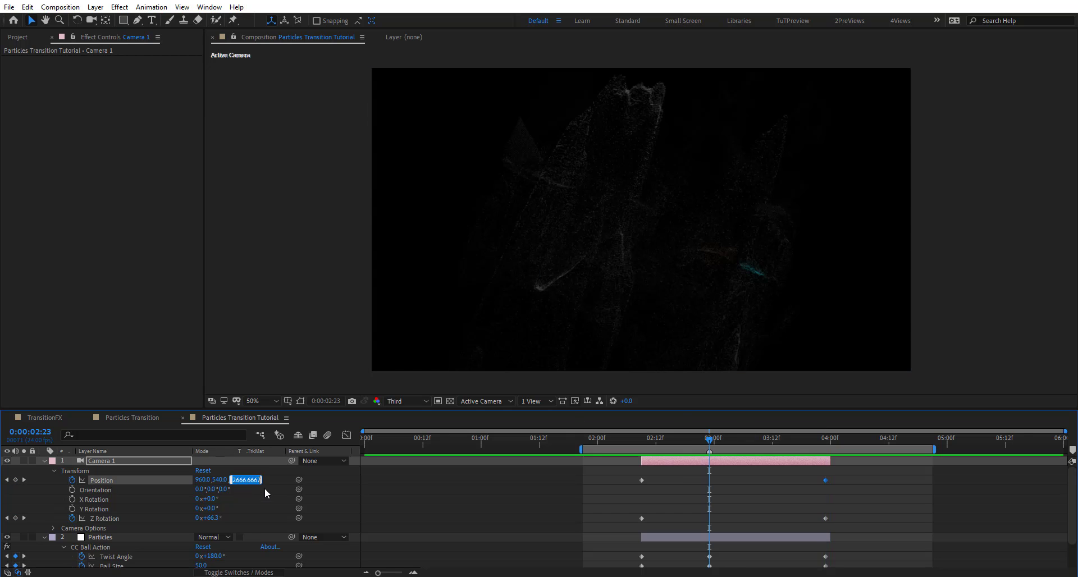
text(-1500)
key(Return)
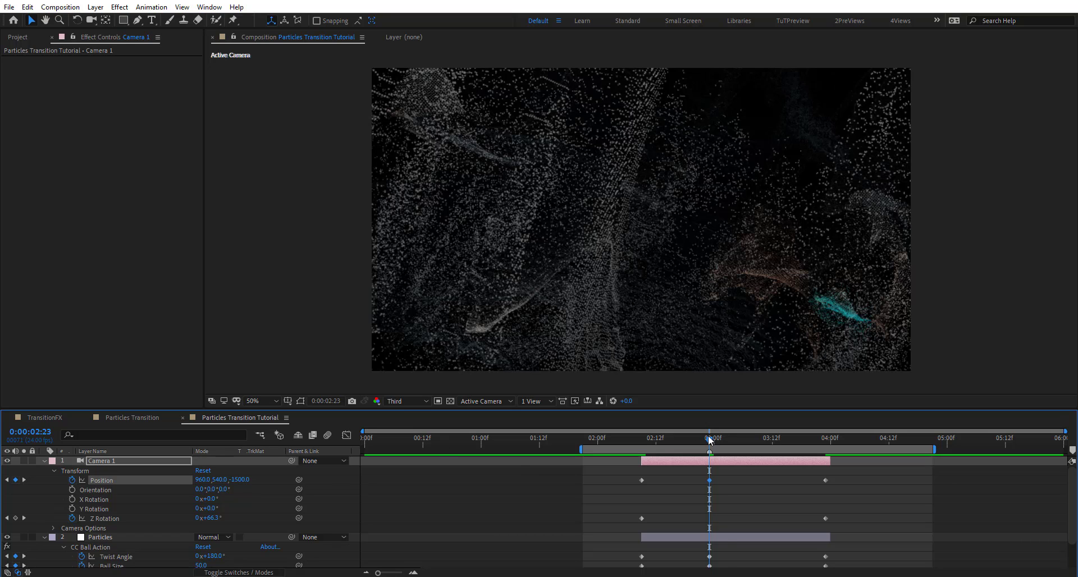
- Set the camera's X and Y position to 902 and 677 at 0:00:02:23 and preview from 0:00:02:01
drag(675, 448, 700, 449)
drag(372, 495, 151, 475)
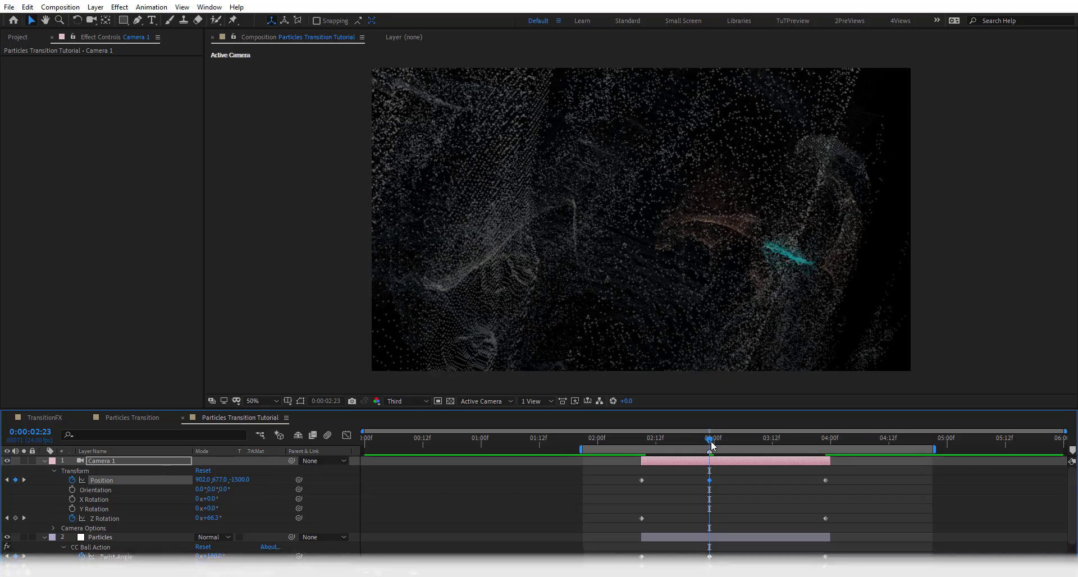
click(602, 439)
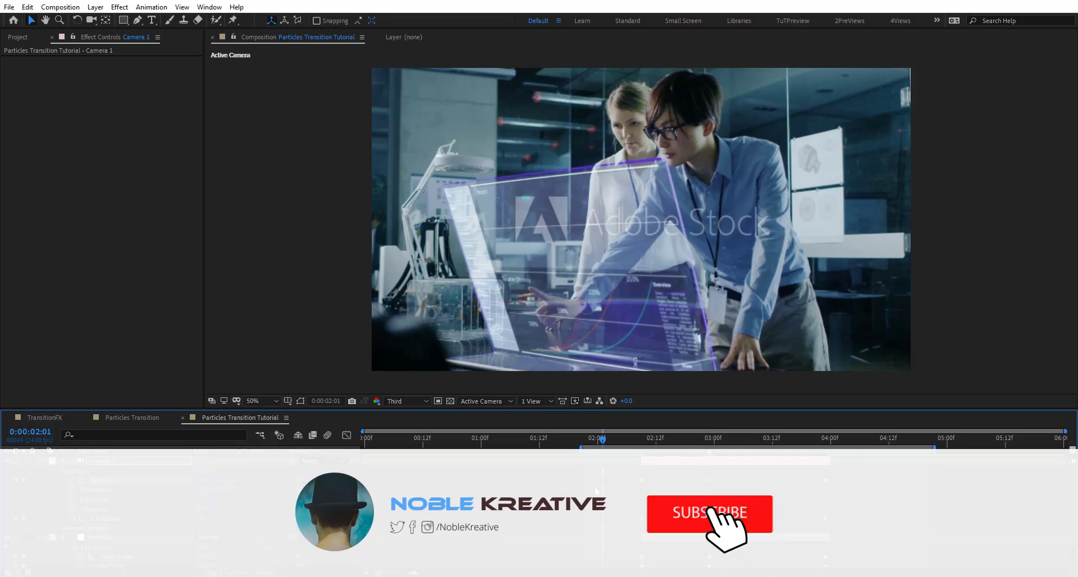
key(space)
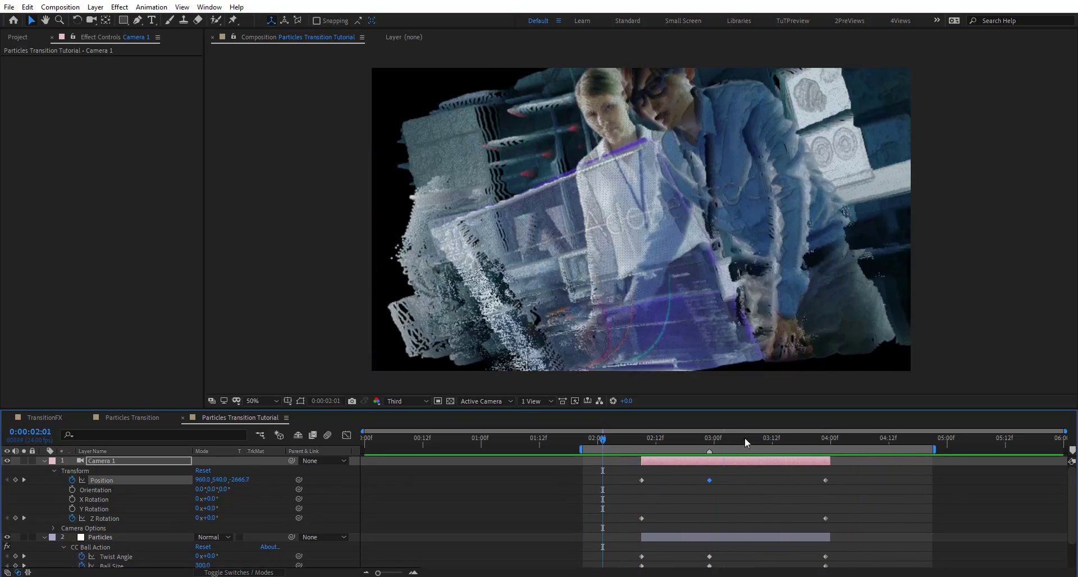
- Apply the Transform effect to the Particles adjustment layer
drag(744, 439, 820, 442)
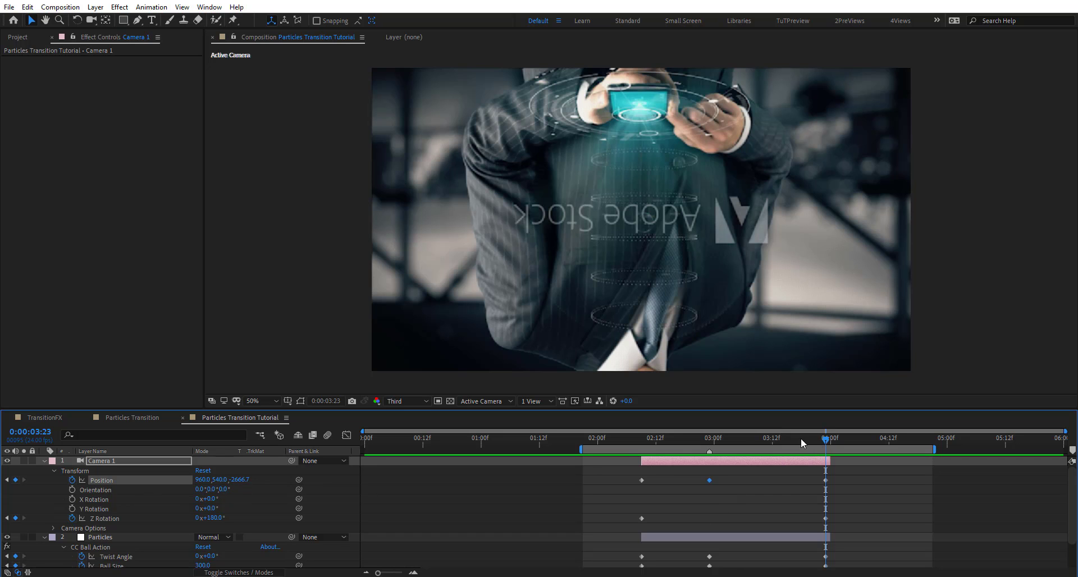
mouse_move(801, 438)
mouse_down()
mouse_move(708, 438)
mouse_move(814, 444)
mouse_up()
click(100, 537)
key(ctrl+space)
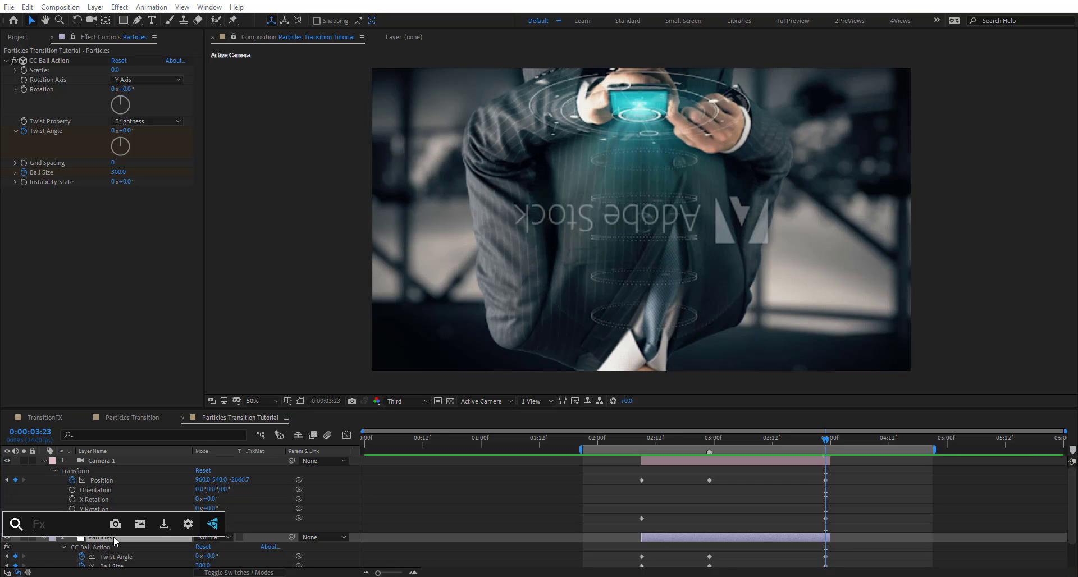
text(tra)
key(Return)
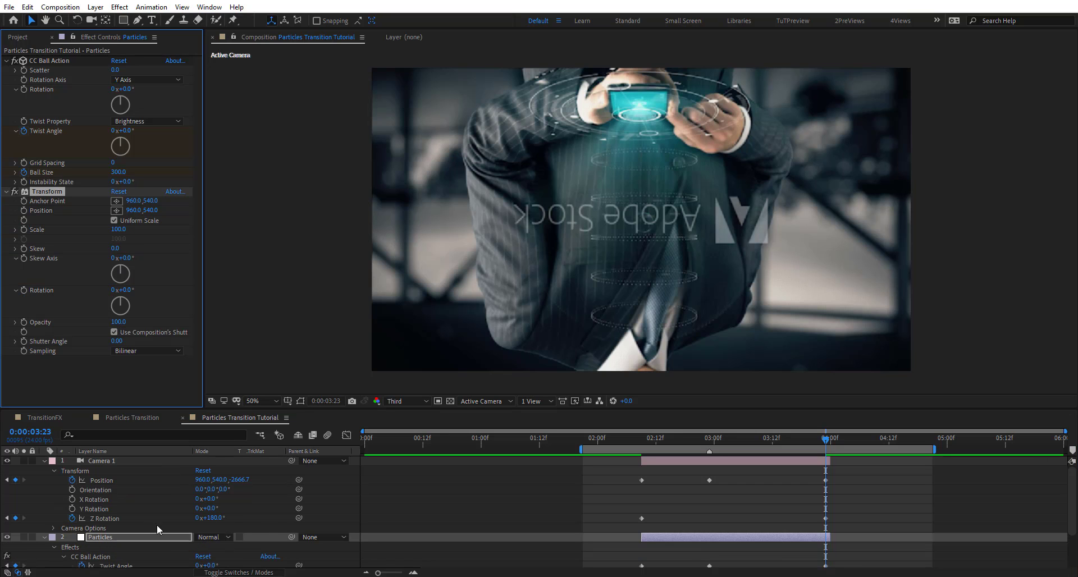
- Turn off Uniform Scale in the Transform effect and set Scale Height and Scale Width to -100 at 0:00:02:23
drag(710, 446, 711, 441)
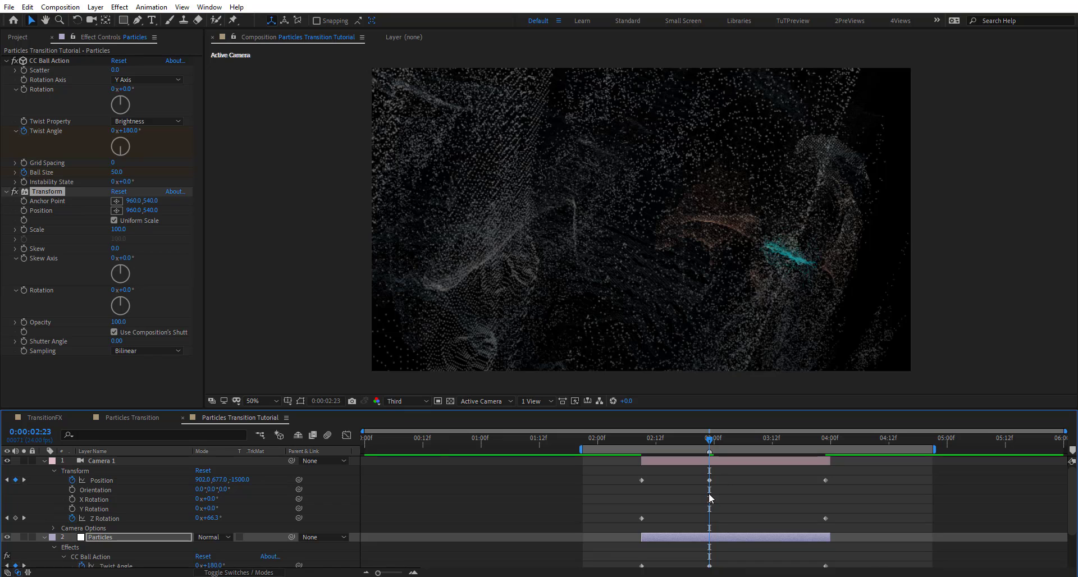
click(114, 221)
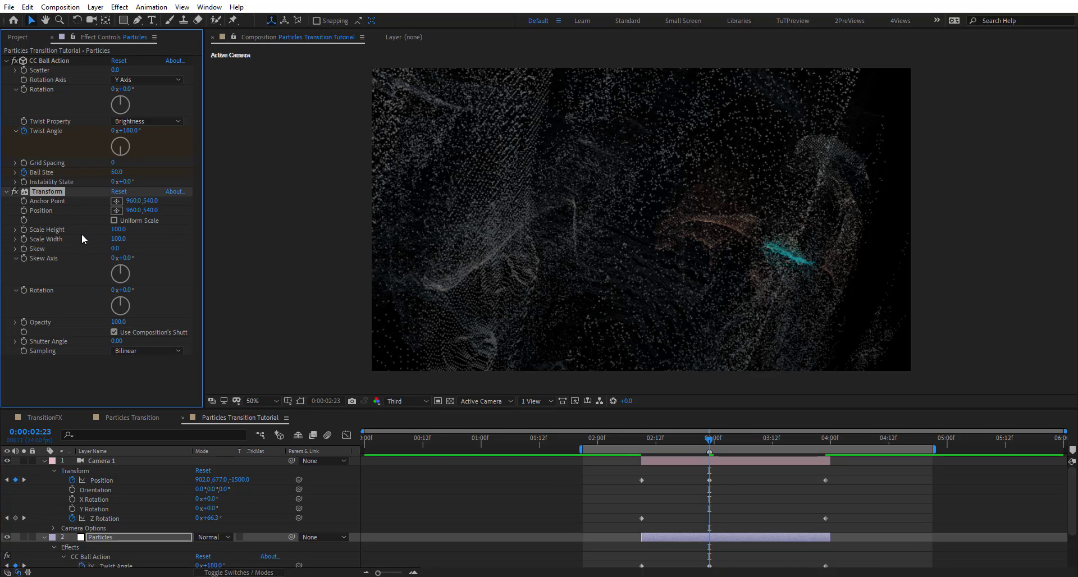
click(122, 231)
text(-100)
key(Return)
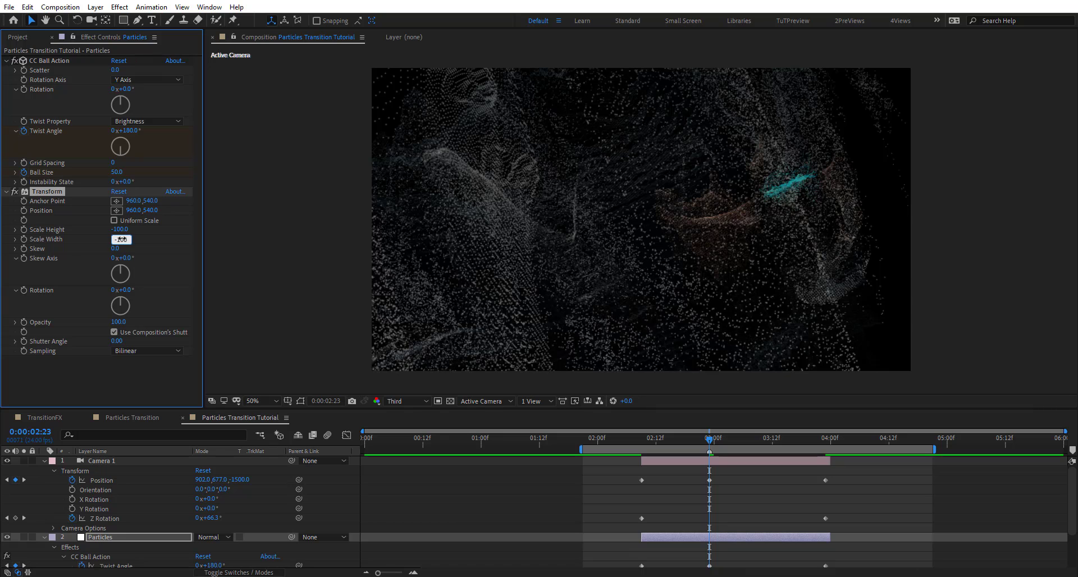
click(120, 239)
text(-100)
key(Return)
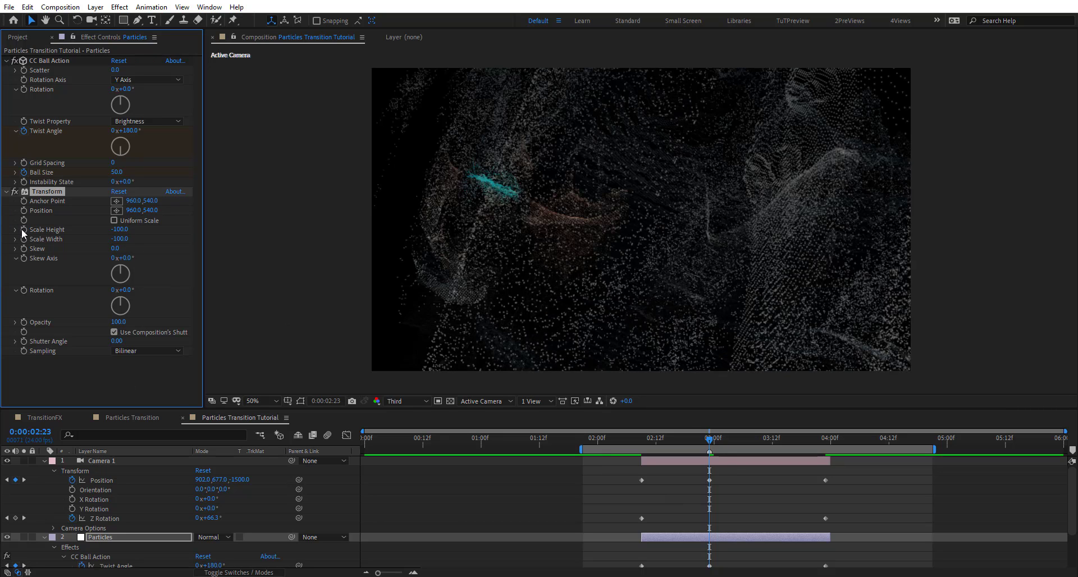
- Keyframe the Transform effect's Scale Height and Scale Width, and move both keyframes one frame later to 0:00:03:00
scroll(712, 526, down, 3)
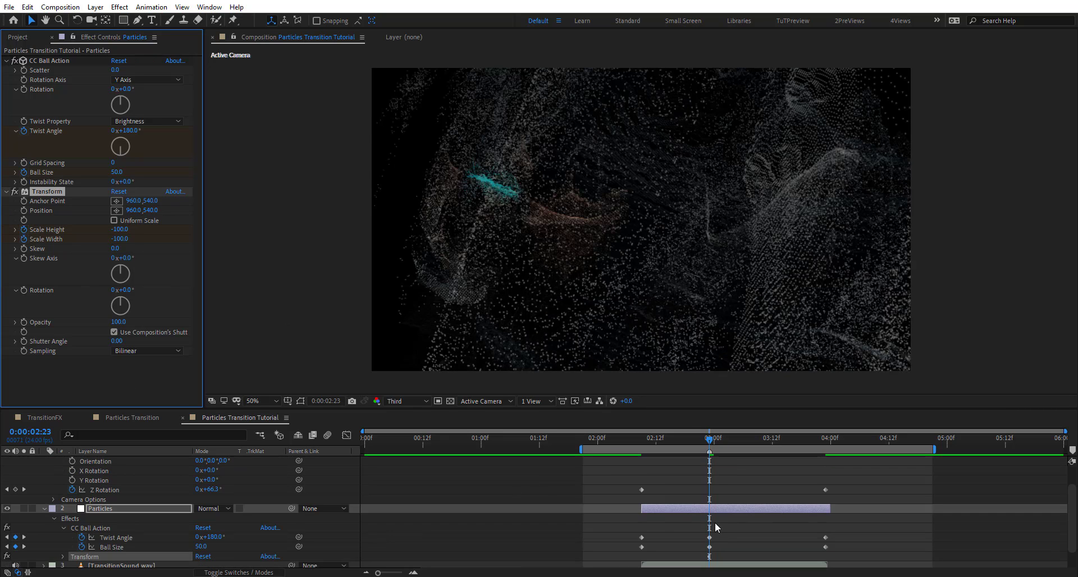
key(u)
key(u)
scroll(716, 521, down, 3)
key(semicolon)
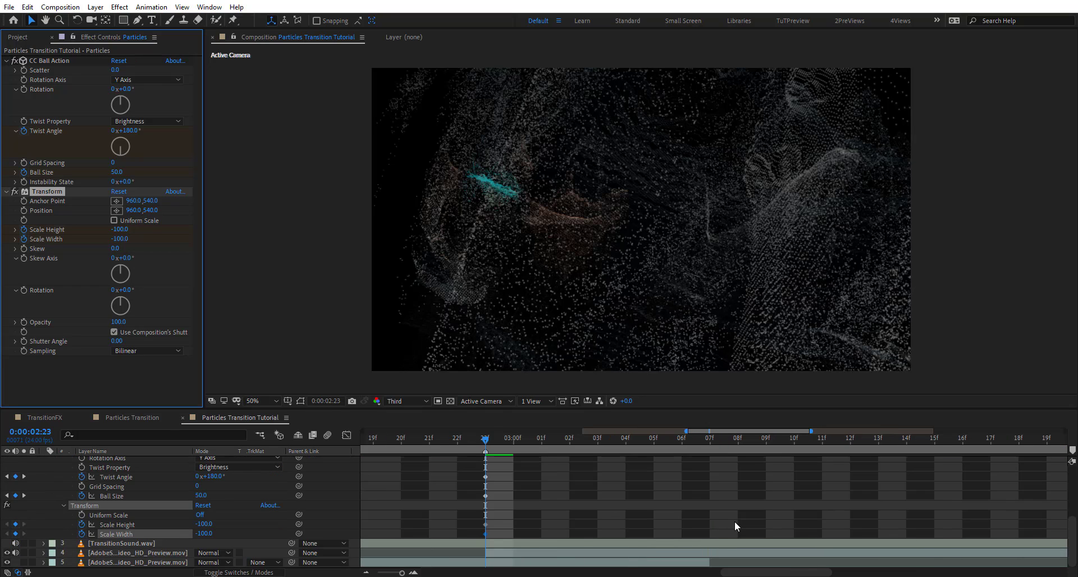
key(minus)
drag(533, 512, 525, 534)
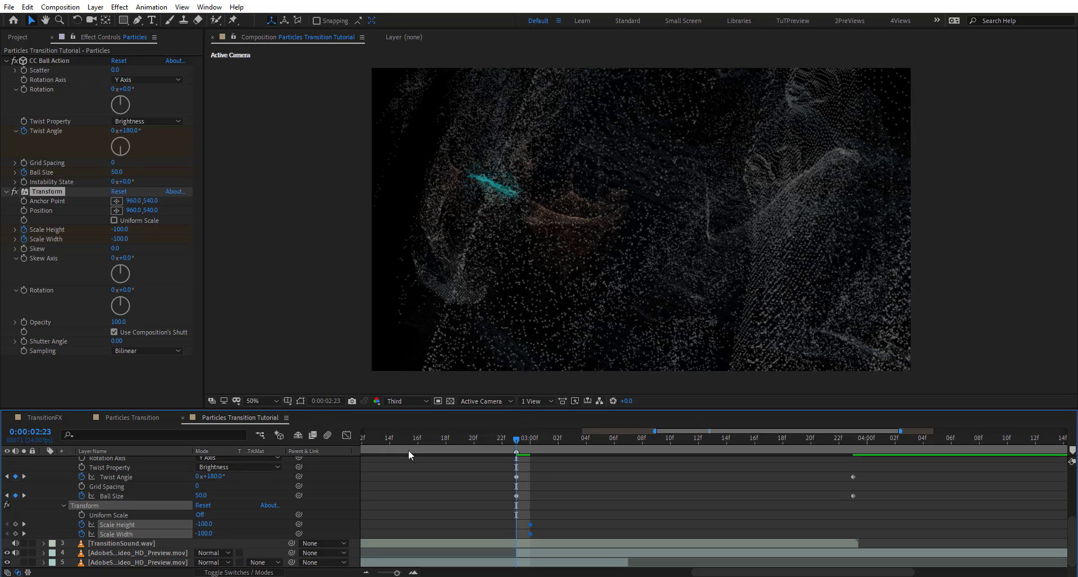
- Reset the Transform effect's Scale Width and Scale Height to 100 at 0:00:02:23 and preview from 0:00:02:05
right_click(55, 236)
click(73, 314)
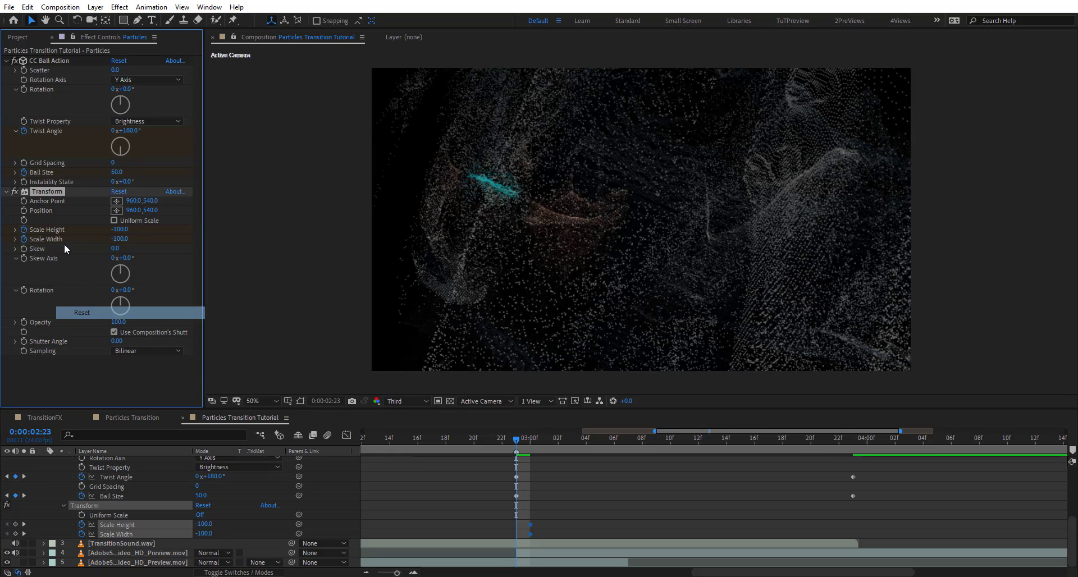
right_click(55, 231)
click(72, 308)
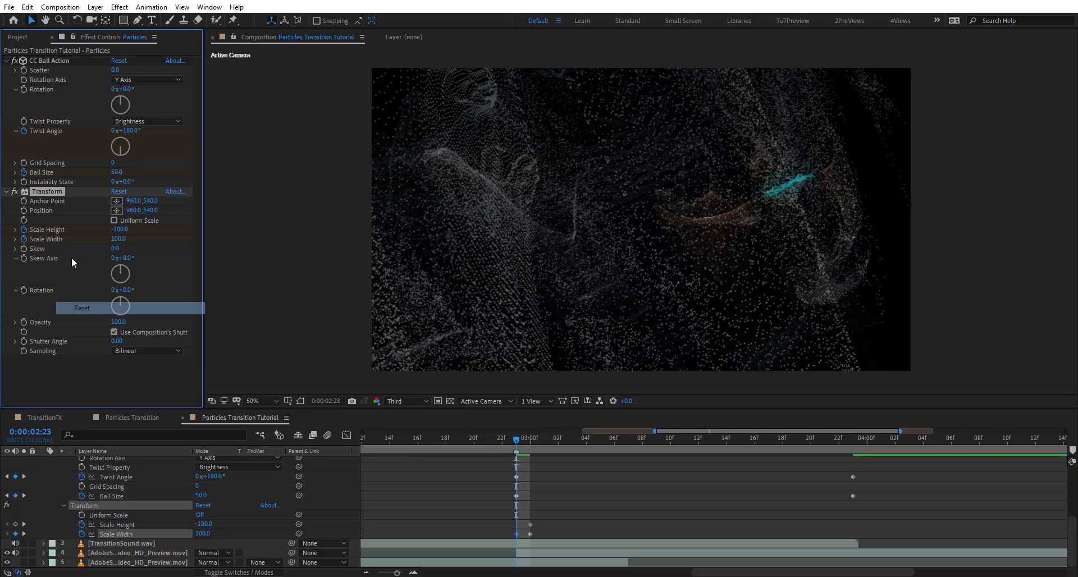
key(minus)
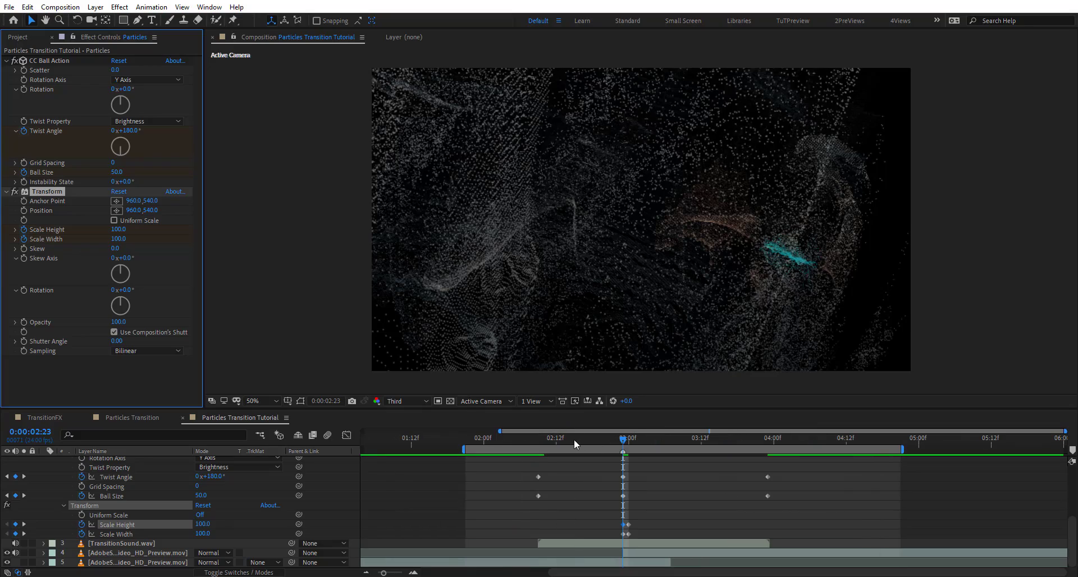
click(513, 439)
key(space)
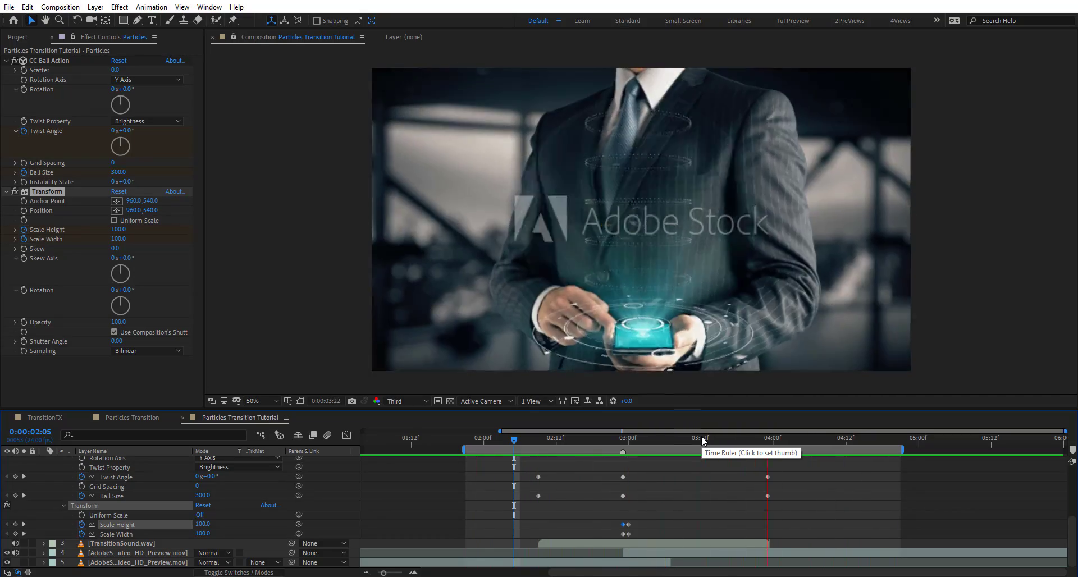
- Apply Easy Ease to all camera and CC Ball Action keyframes, and preview the transition from 0:00:02:03
click(642, 442)
scroll(746, 510, up, 5)
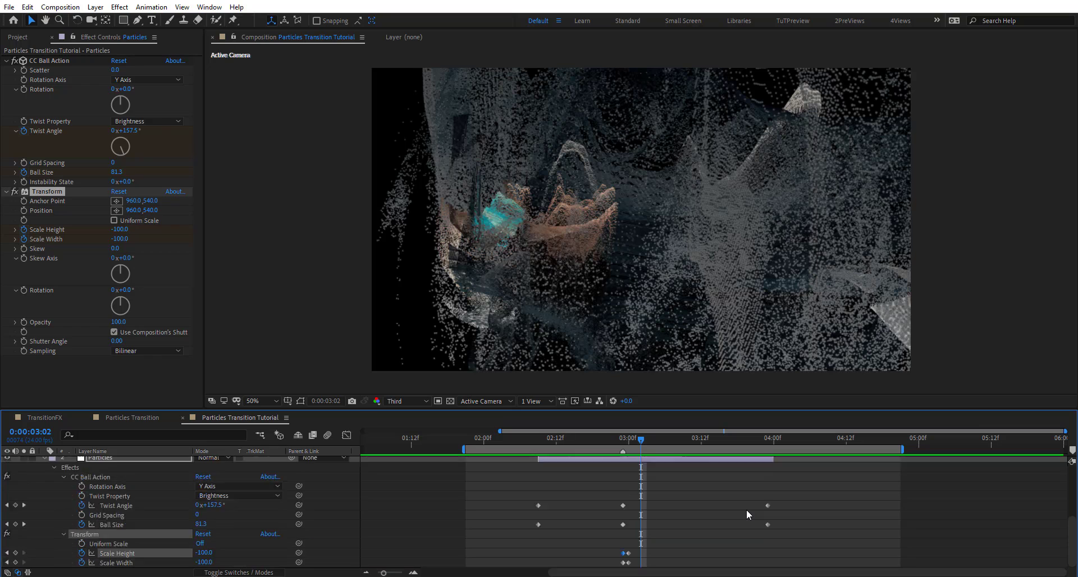
drag(800, 471, 487, 511)
key(F9)
scroll(703, 510, up, 5)
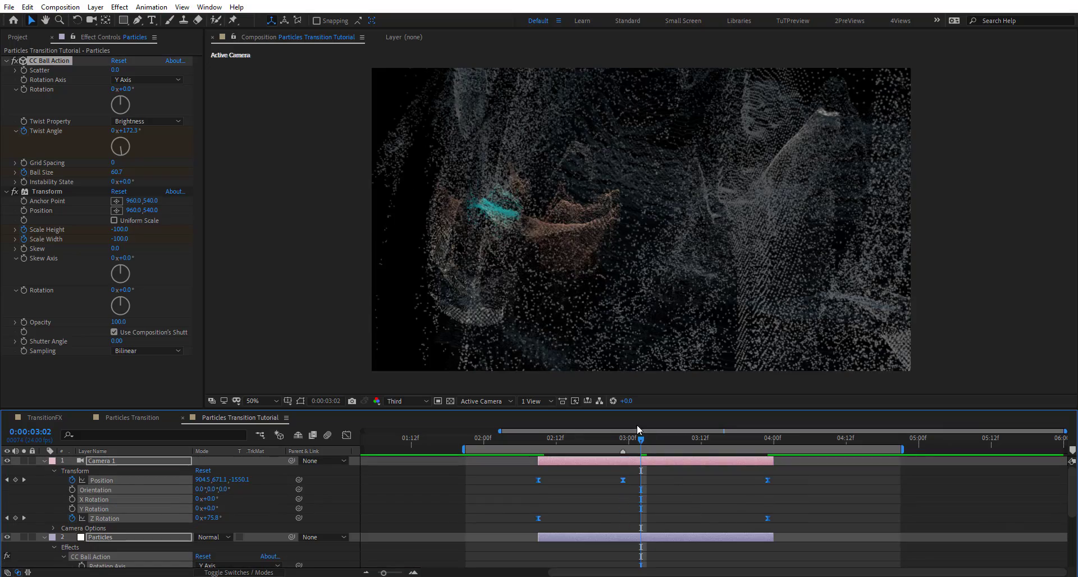
click(503, 440)
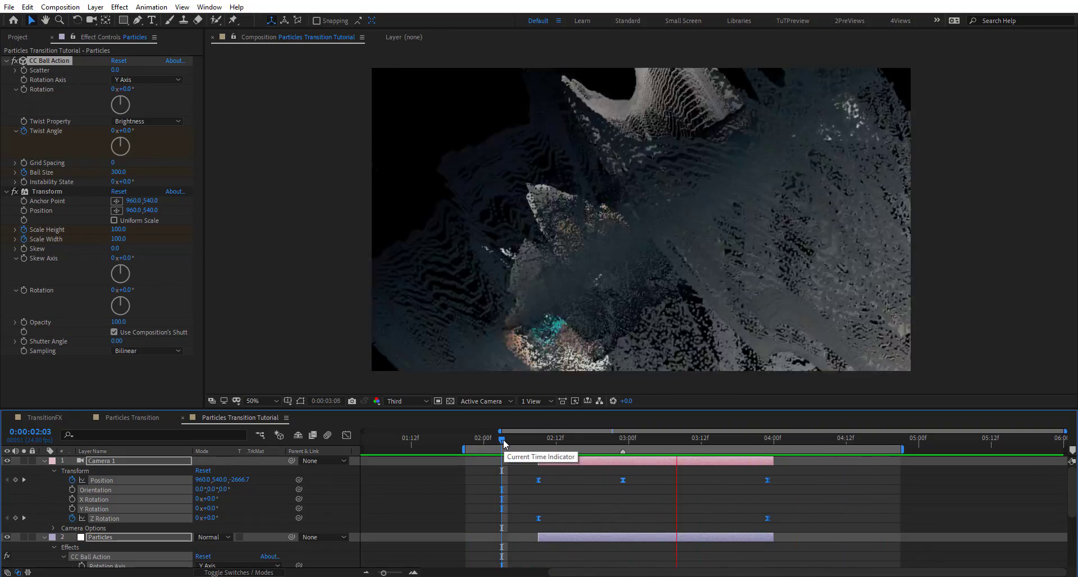
- Apply the Motion Tile effect to the Particles layer and place it above CC Ball Action in the effect order
drag(504, 444, 685, 445)
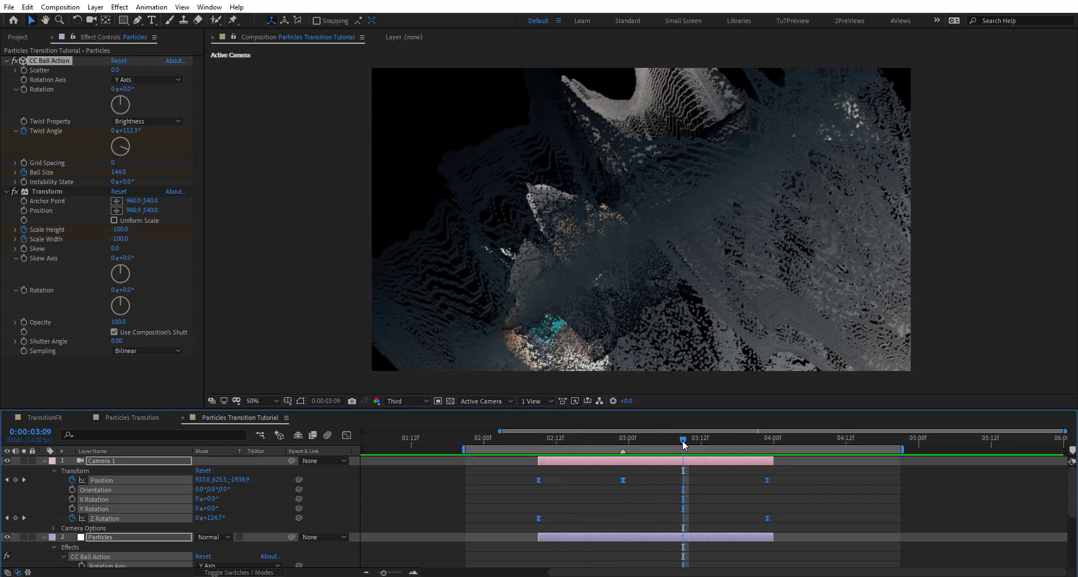
click(605, 536)
key(ctrl+space)
text(motio)
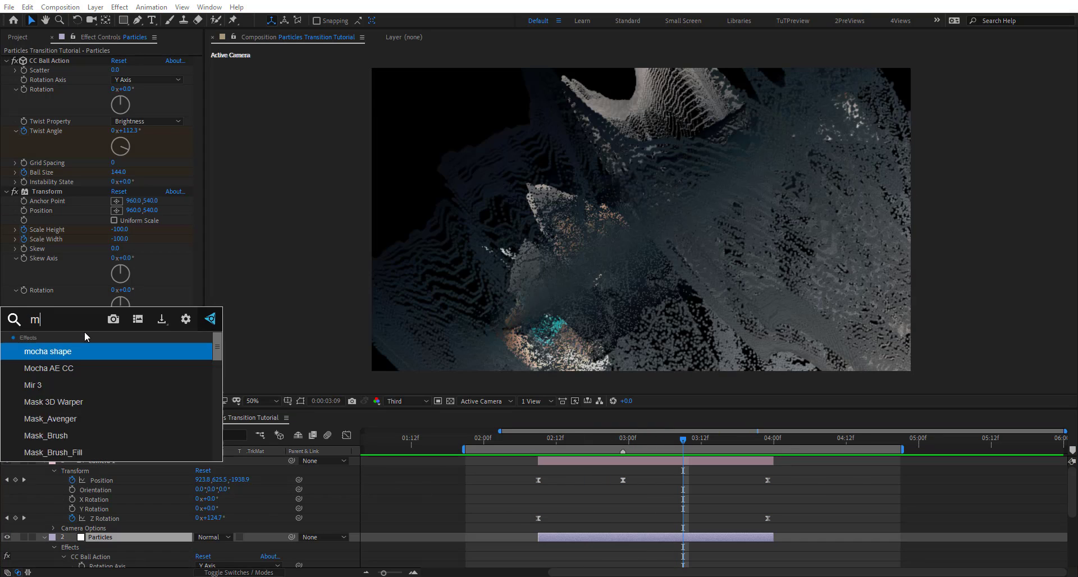
key(Down)
key(Down)
key(Down)
key(Return)
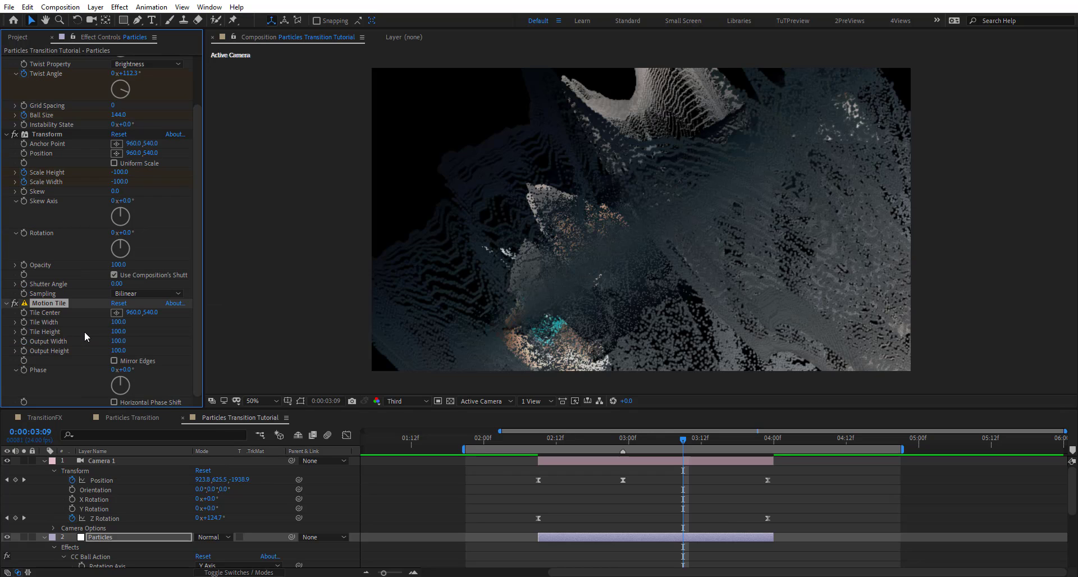
drag(59, 306, 68, 60)
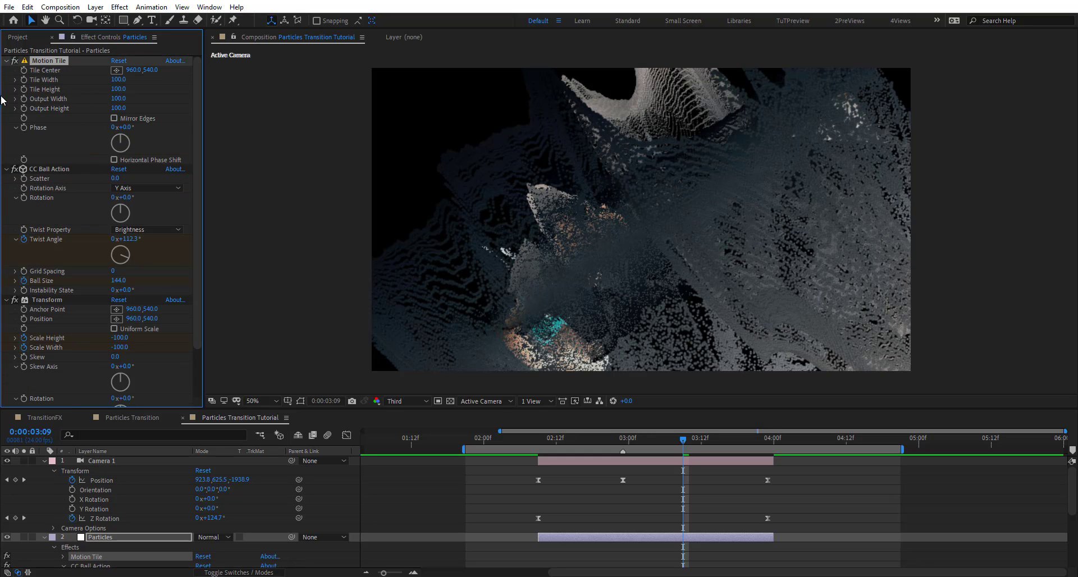
- Set Motion Tile's Output Width and Output Height to 250 with Mirror Edges on, and preview from 0:00:02:03
click(115, 108)
text(250)
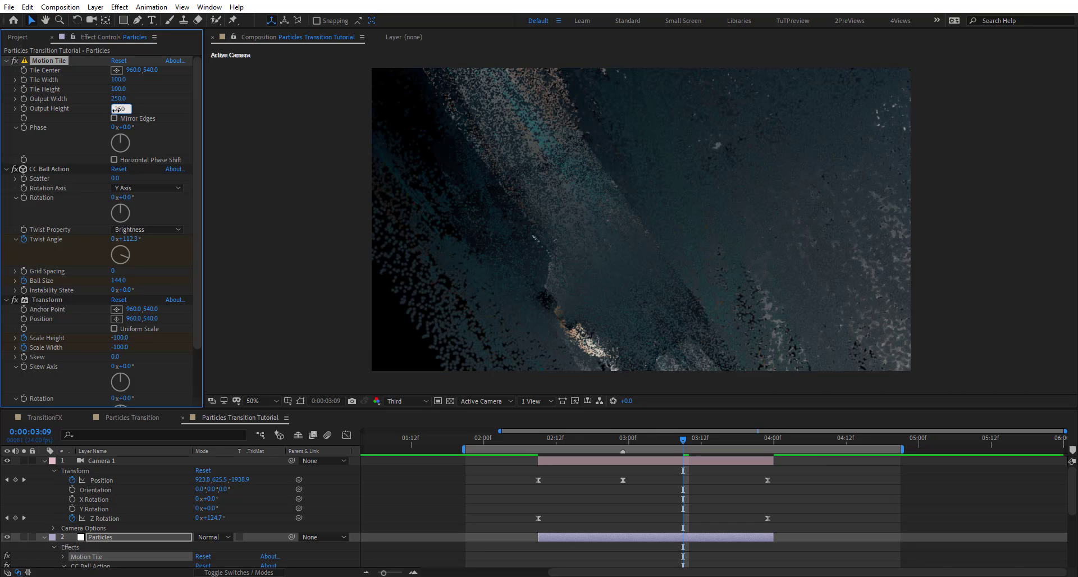
key(Return)
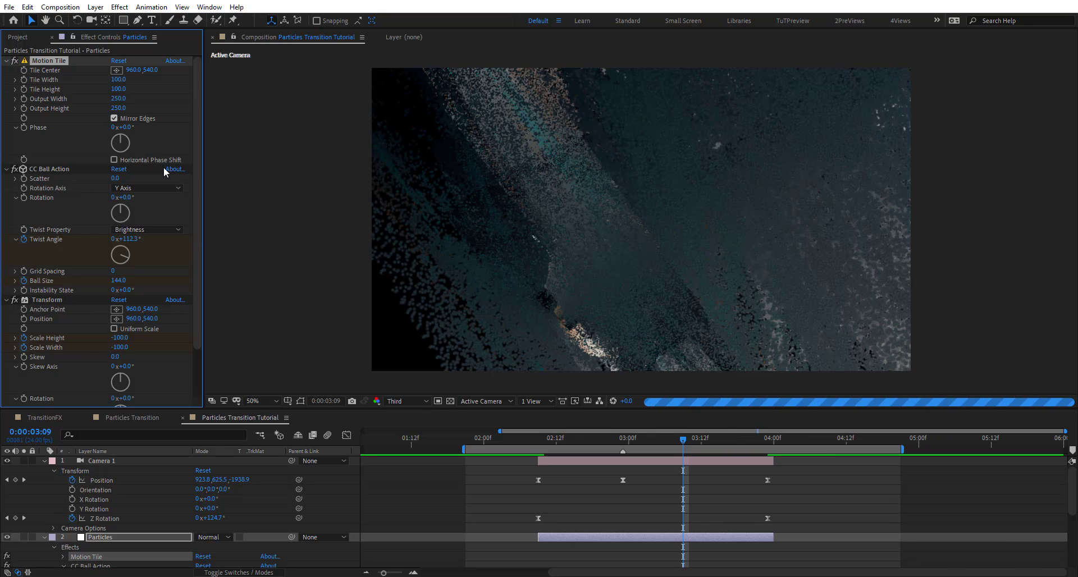
click(501, 440)
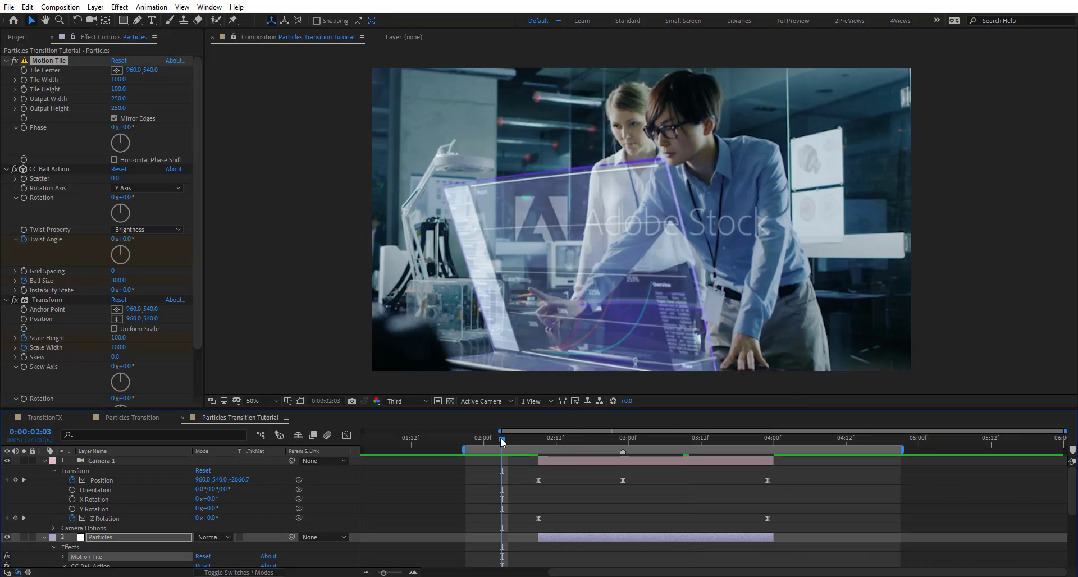
key(space)
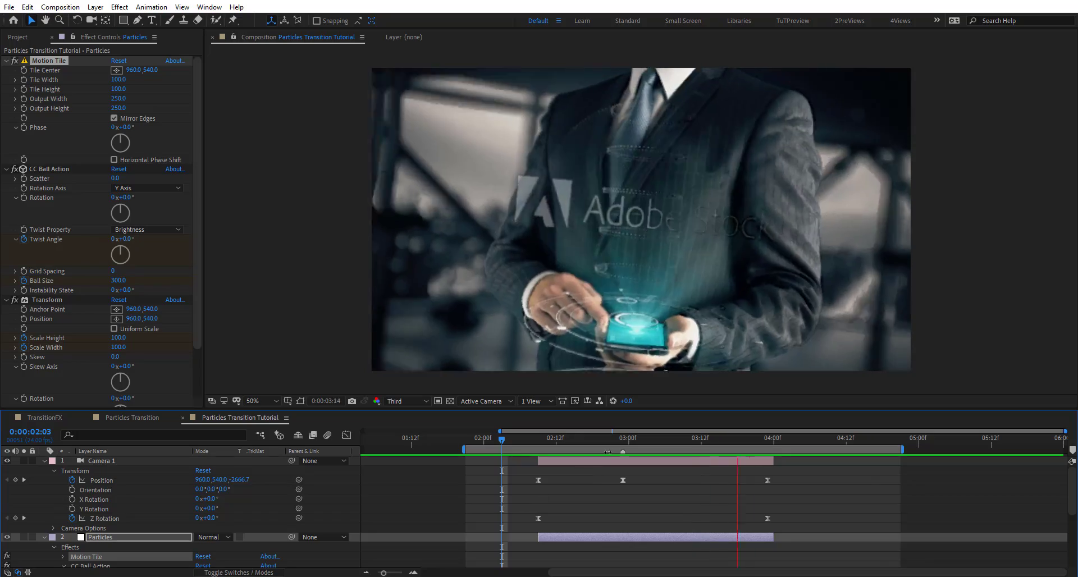
drag(513, 437, 801, 451)
drag(498, 447, 774, 474)
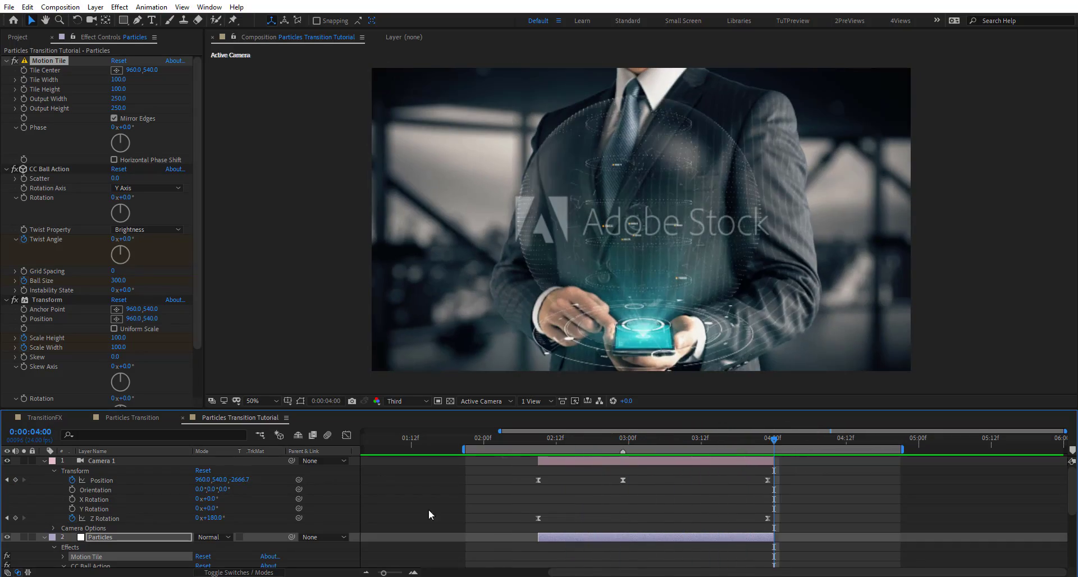
- Collapse the camera and Particles layers and create a new adjustment layer named Depth
click(44, 460)
click(44, 471)
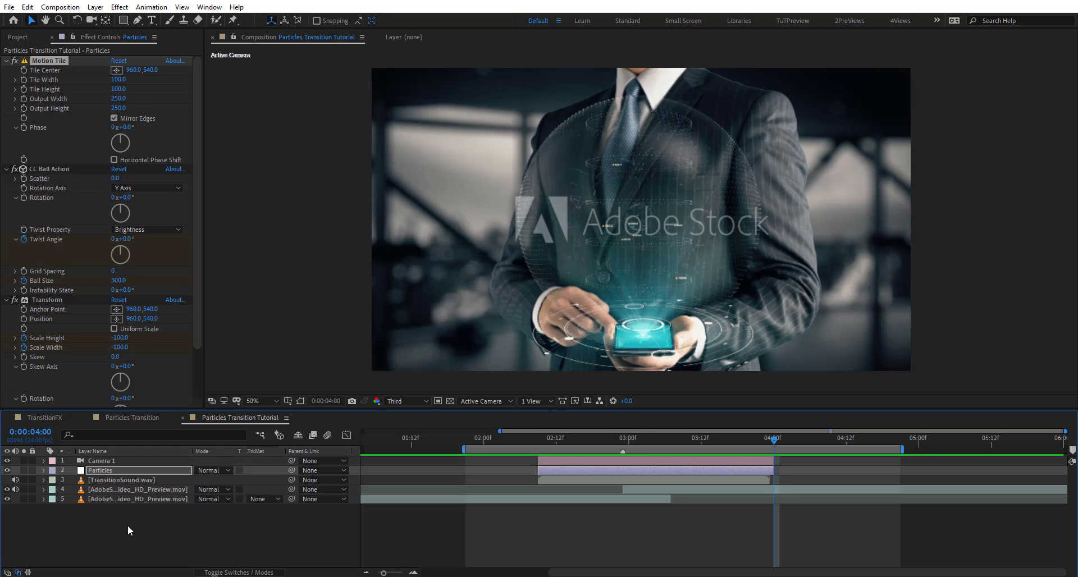
click(133, 528)
key(ctrl+alt+y)
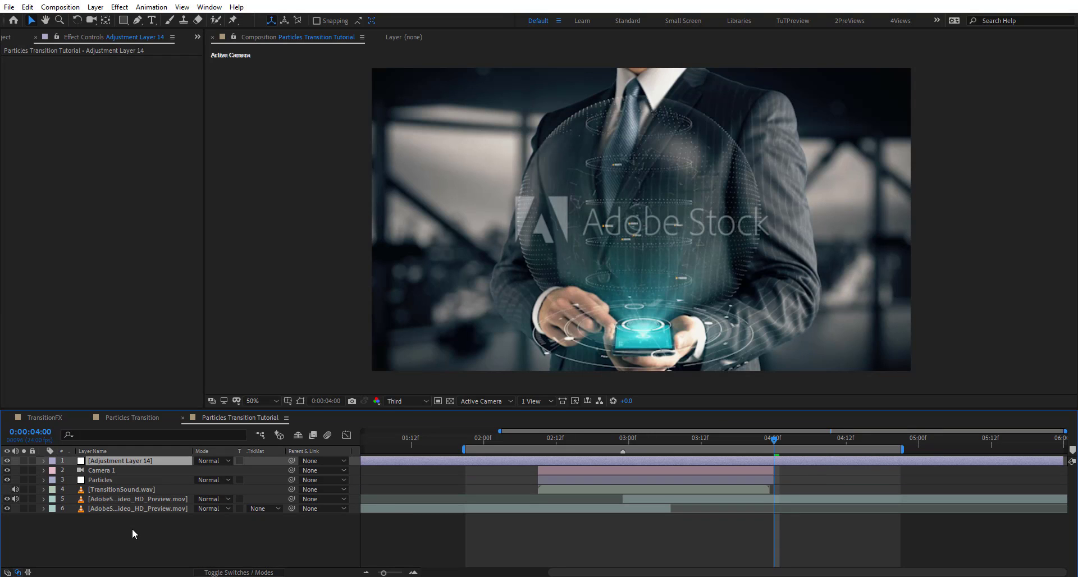
key(Return)
text(Depth)
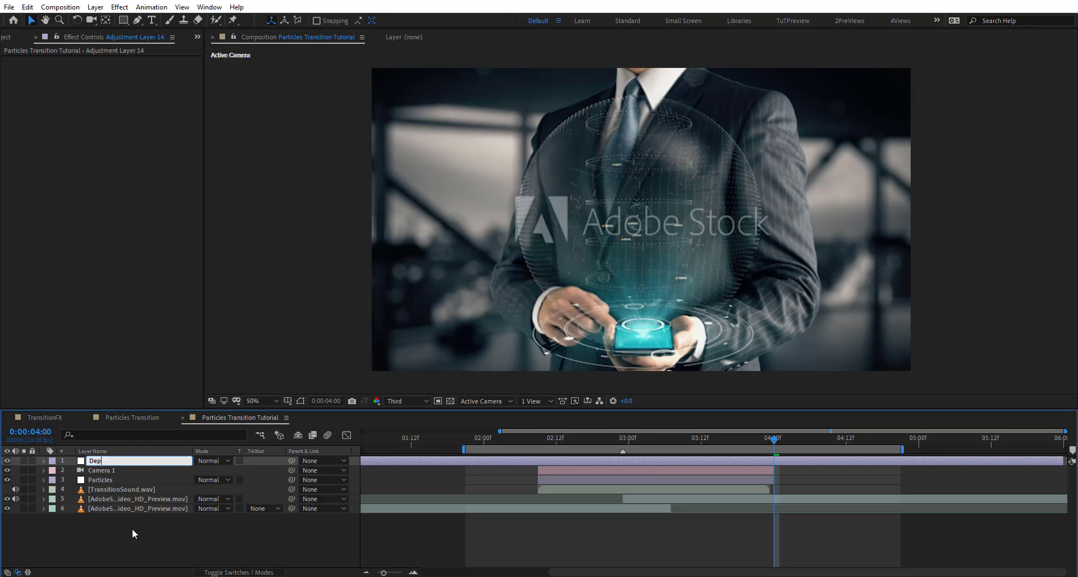
key(Return)
- Apply the Camera Lens Blur effect to the Depth layer
key(ctrl+space)
text(camera l)
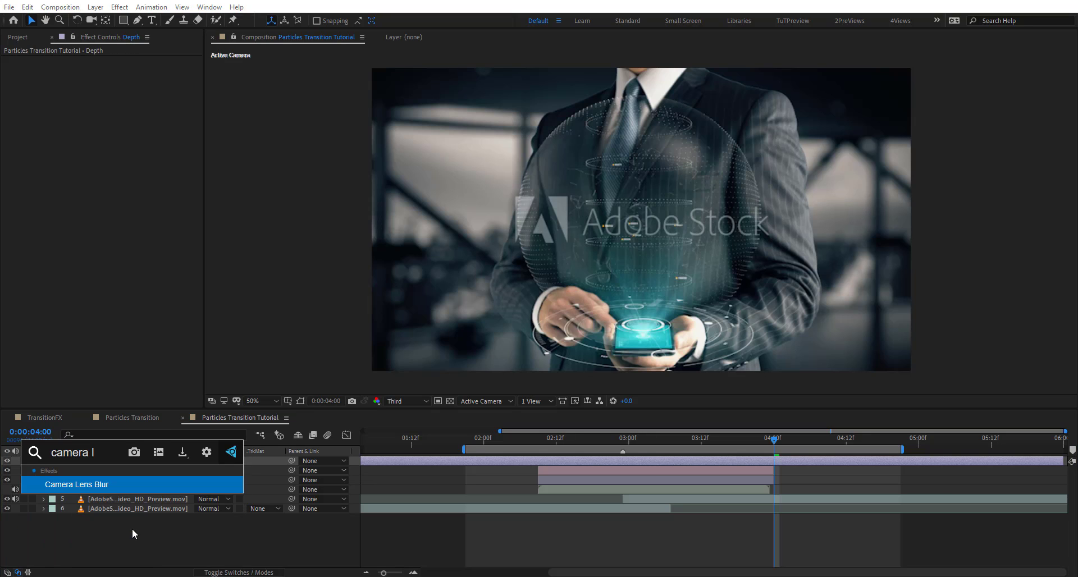
key(Return)
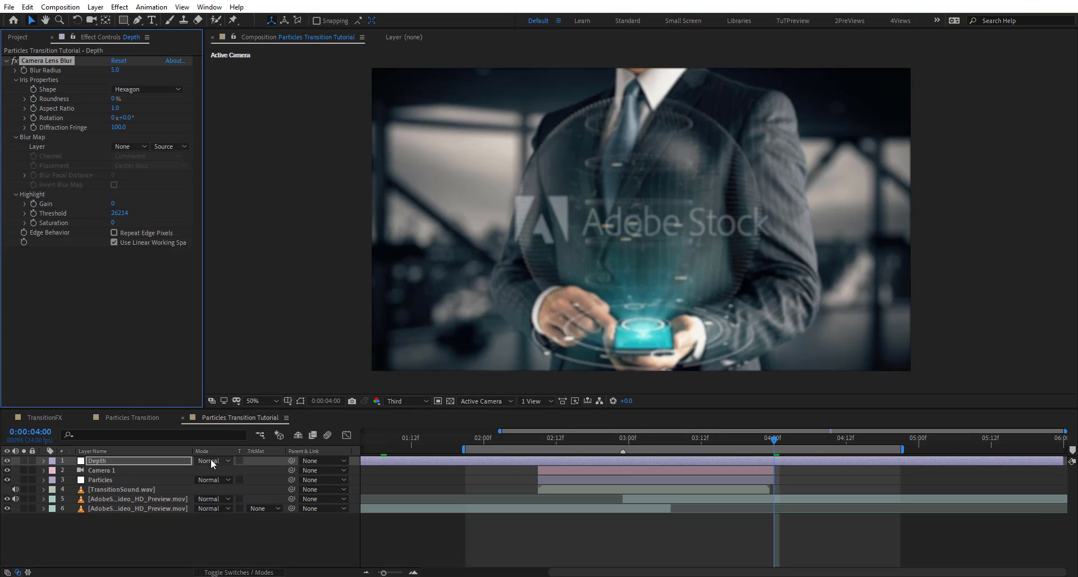
- Add the Blur Map composition from the project above the Depth layer and open it
click(21, 38)
drag(48, 173, 122, 457)
double_click(109, 462)
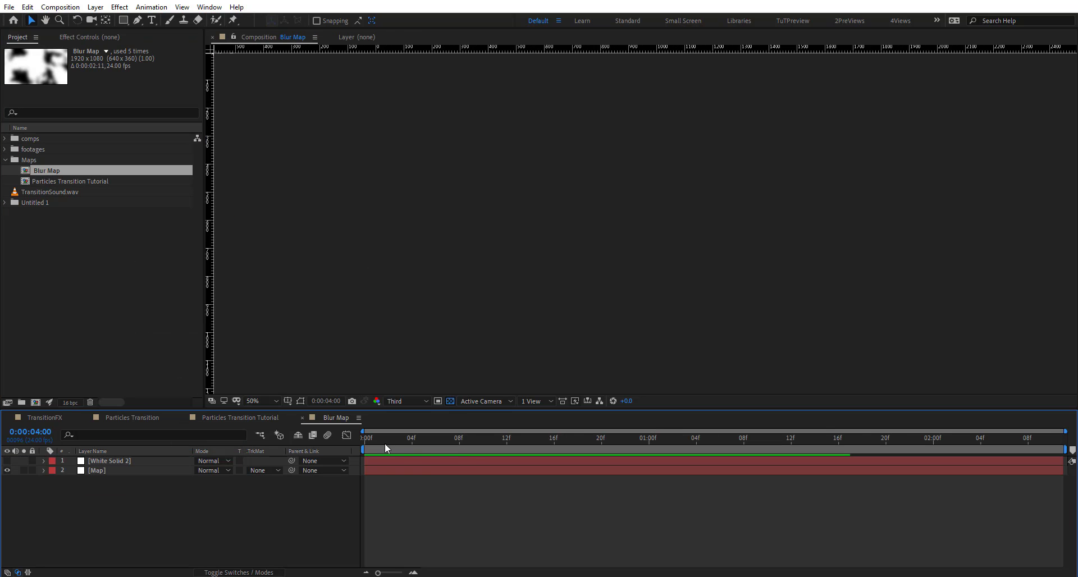
- Play back the Blur Map composition and fit its frame in the viewer
key(space)
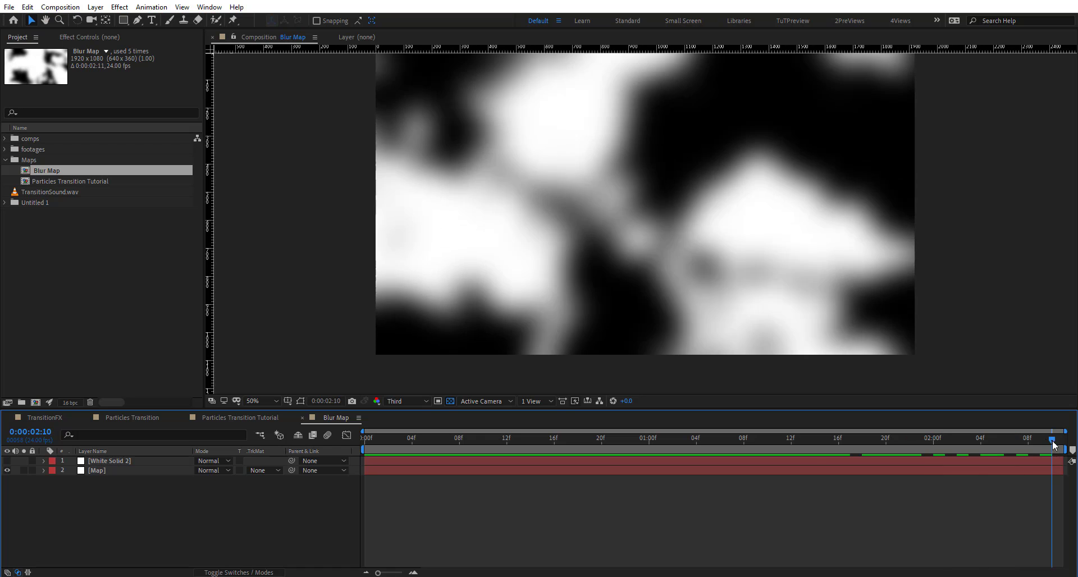
key(space)
key(space)
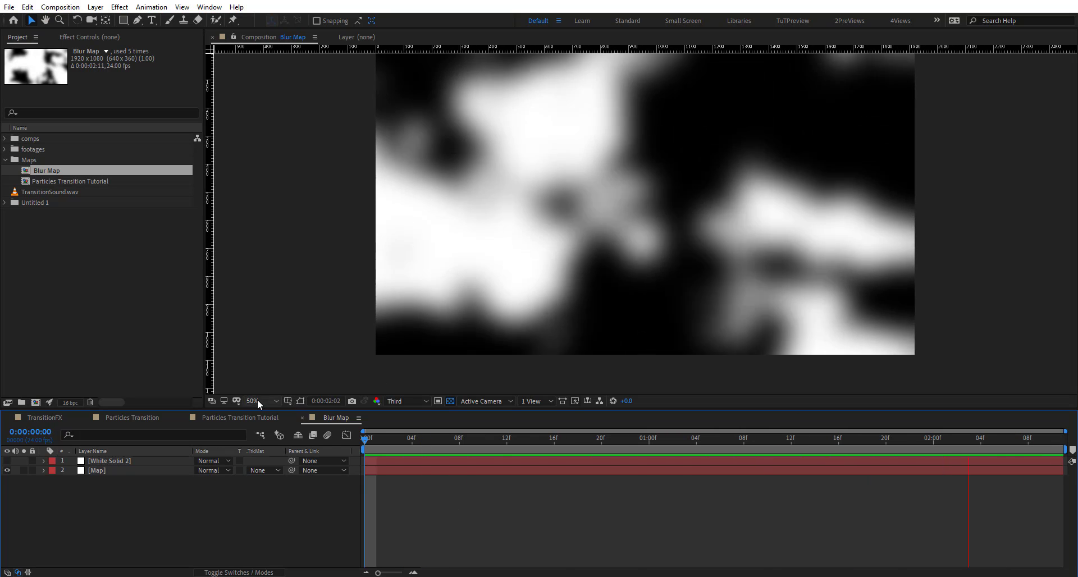
click(258, 399)
click(282, 208)
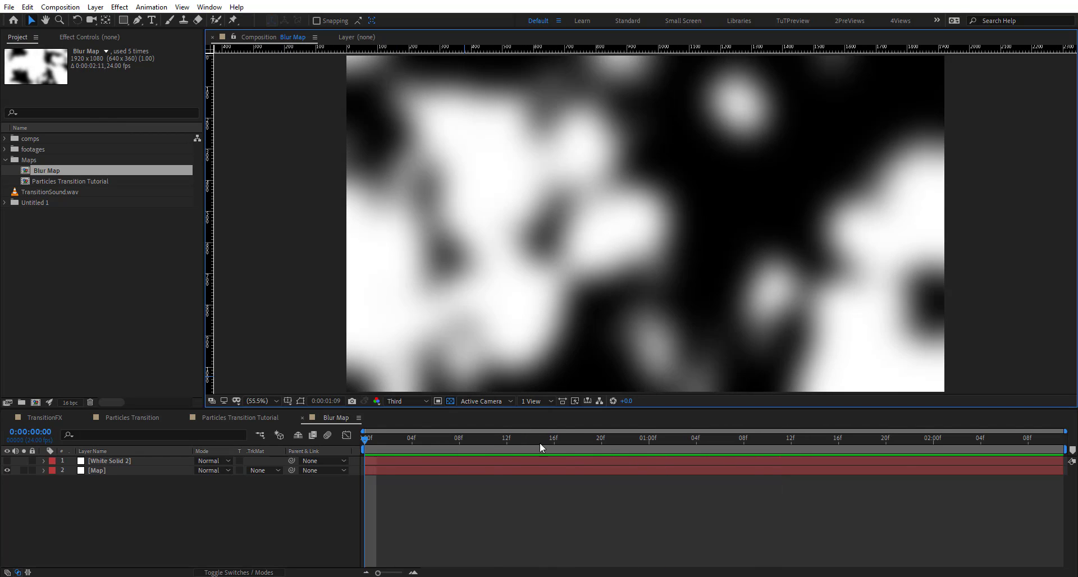
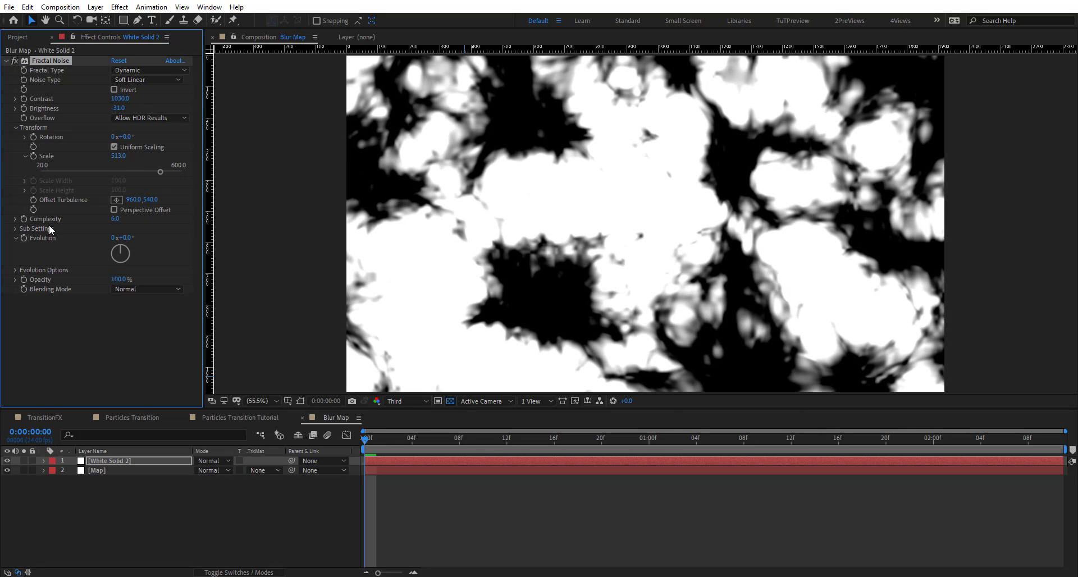
- Add the expression wiggle(3,2) to Fractal Noise's Complexity on White Solid 2 and preview the animation
alt+click(23, 219)
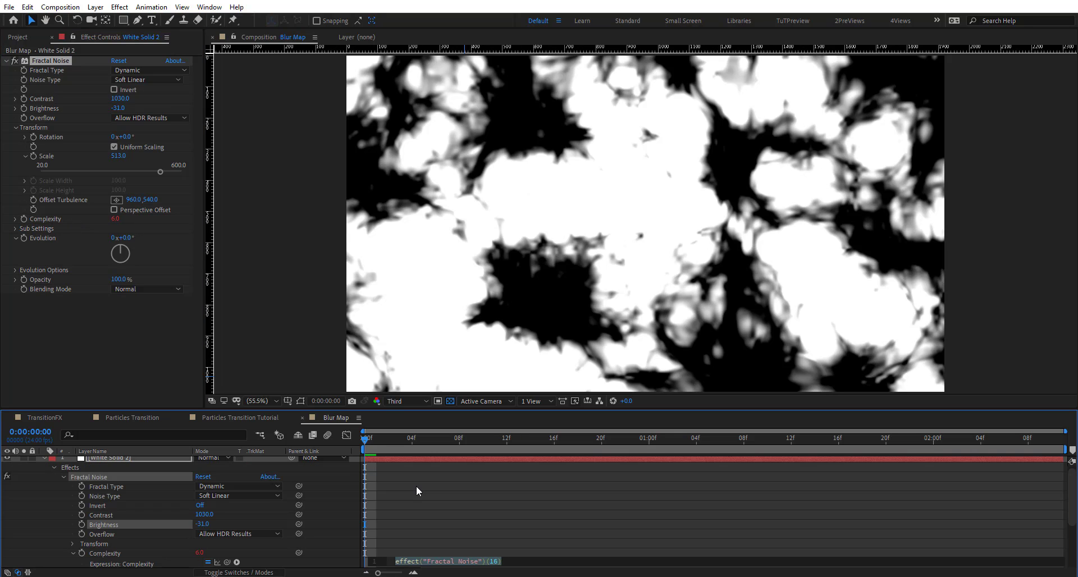
text(wiggle())
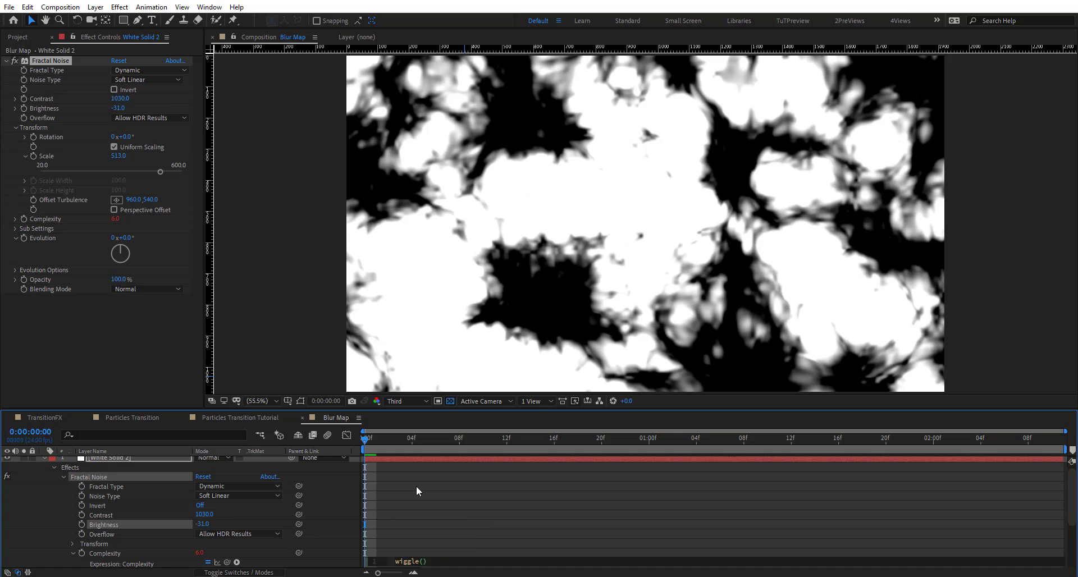
text(3.)
text(,2)
click(413, 480)
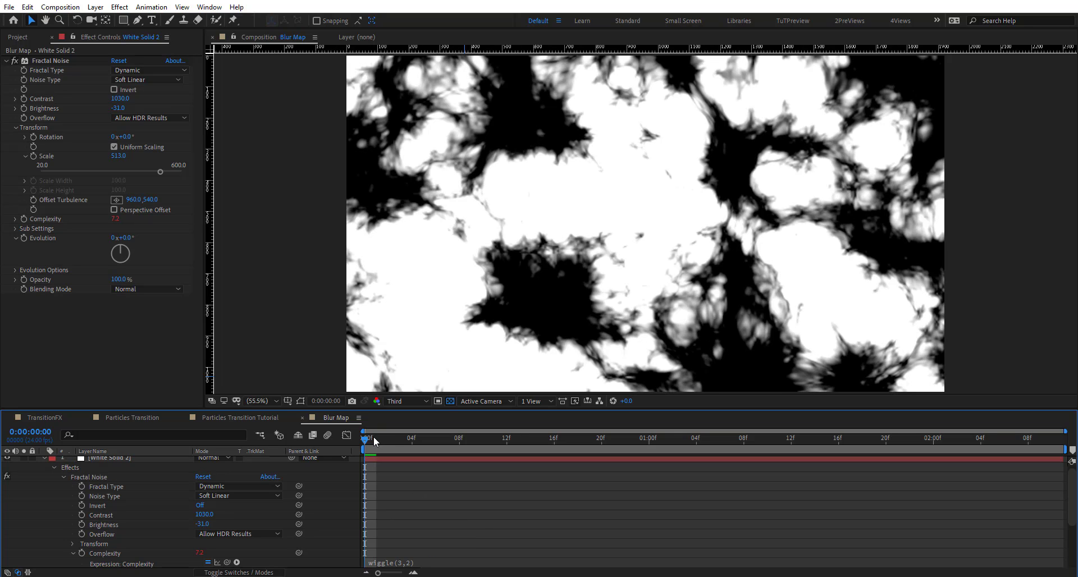
key(space)
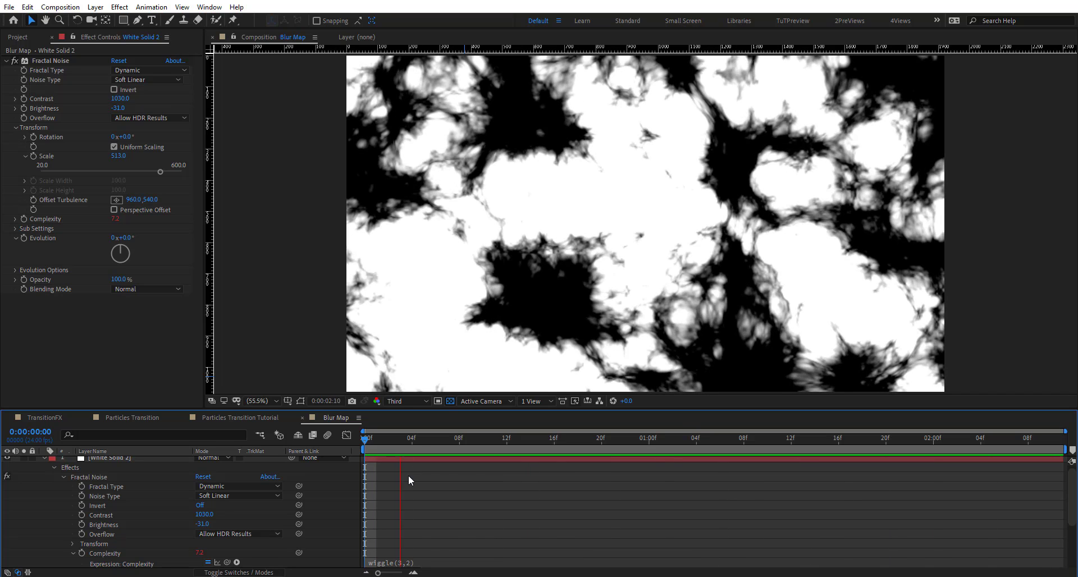
key(space)
- Add the expression time*100 to Fractal Noise's Evolution and preview the animation
alt+click(24, 238)
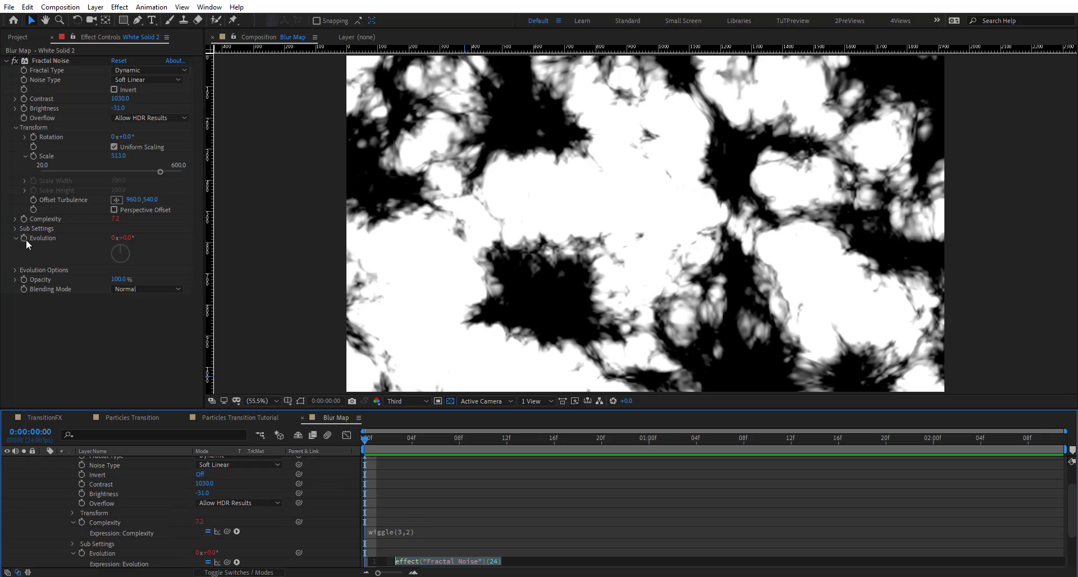
text(time)
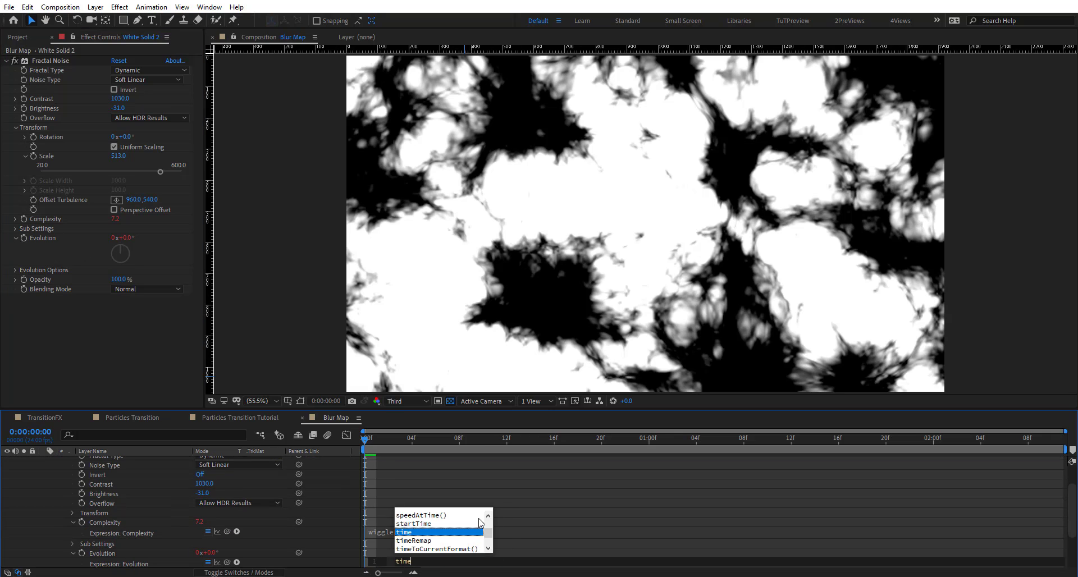
text(*100)
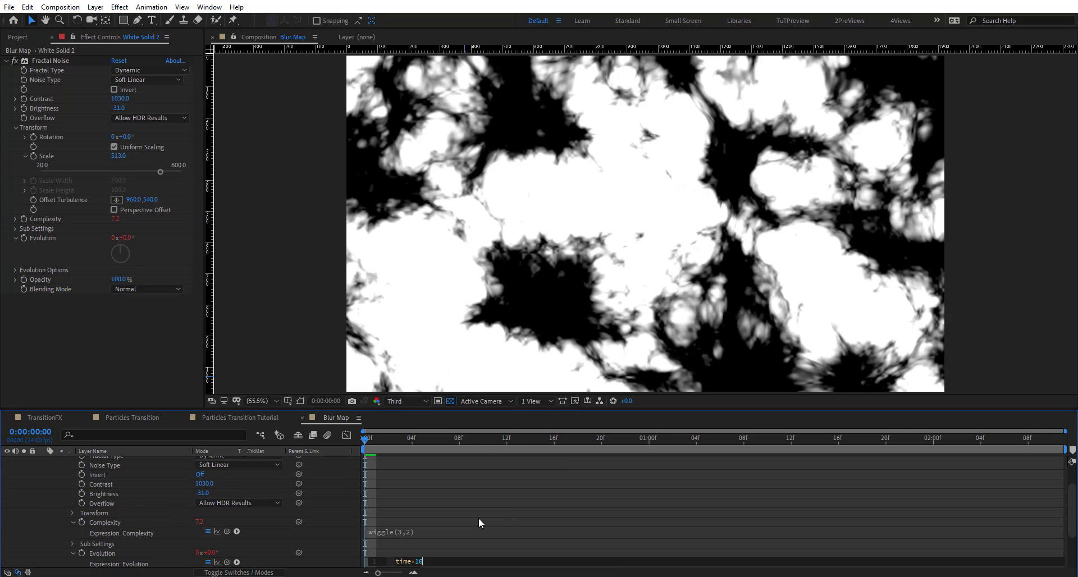
click(479, 518)
key(space)
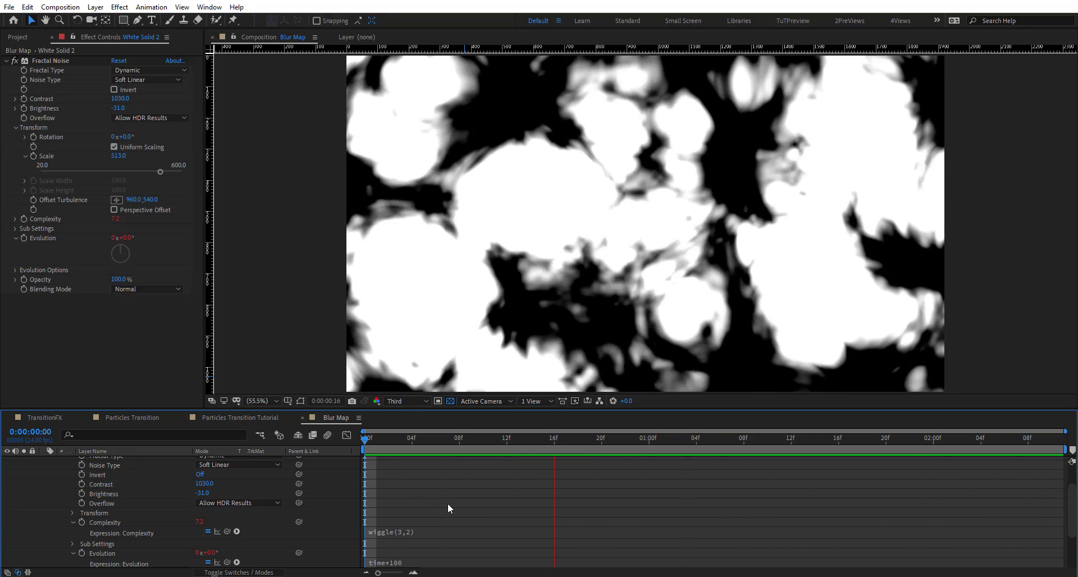
key(space)
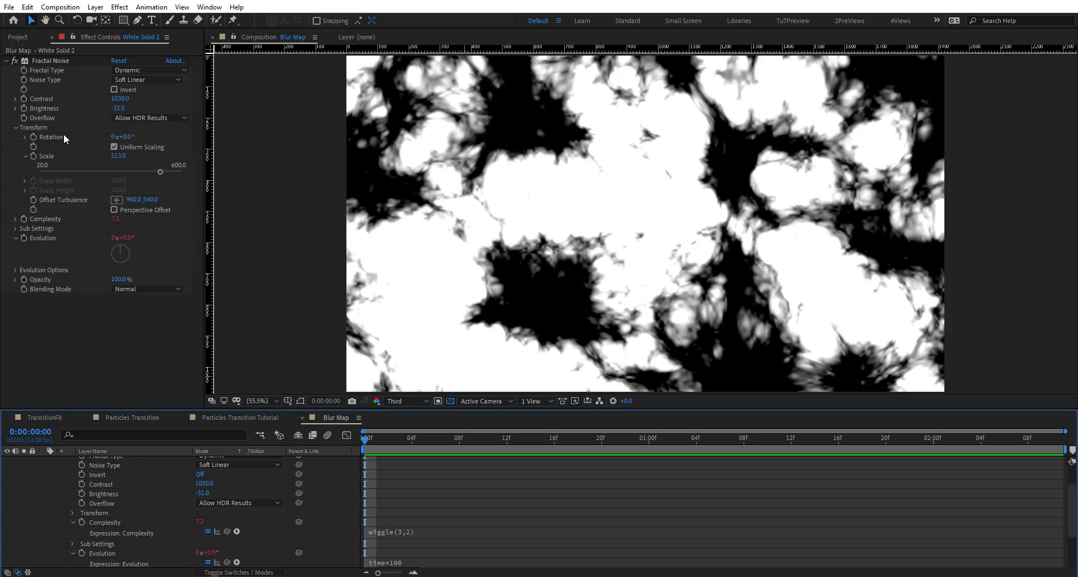
- Add the expression time*10 to Fractal Noise's Rotation, preview it and go to 0:00:00:18
alt+click(33, 138)
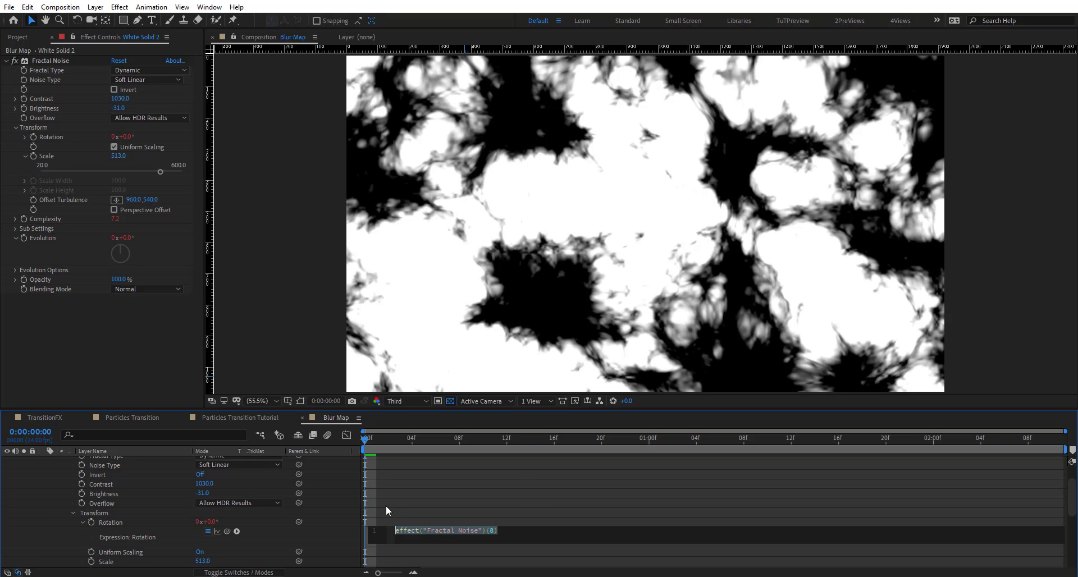
text(time*10)
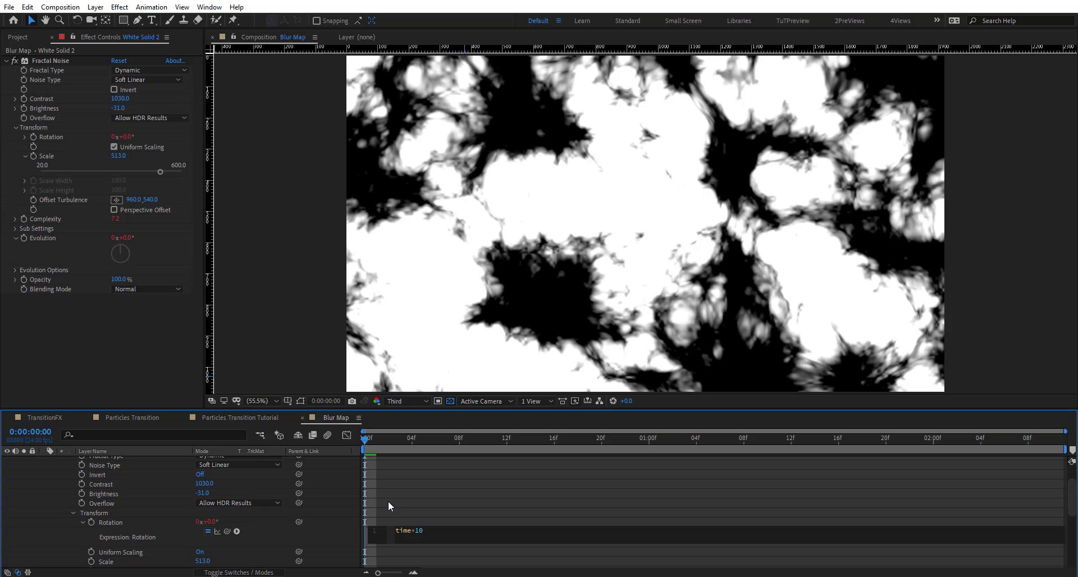
click(389, 501)
key(space)
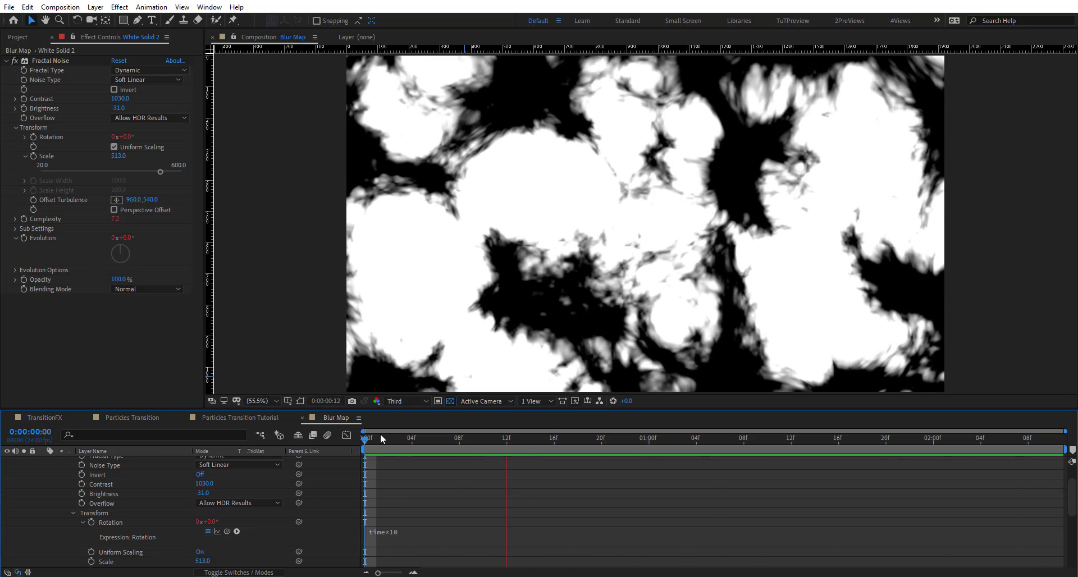
click(579, 449)
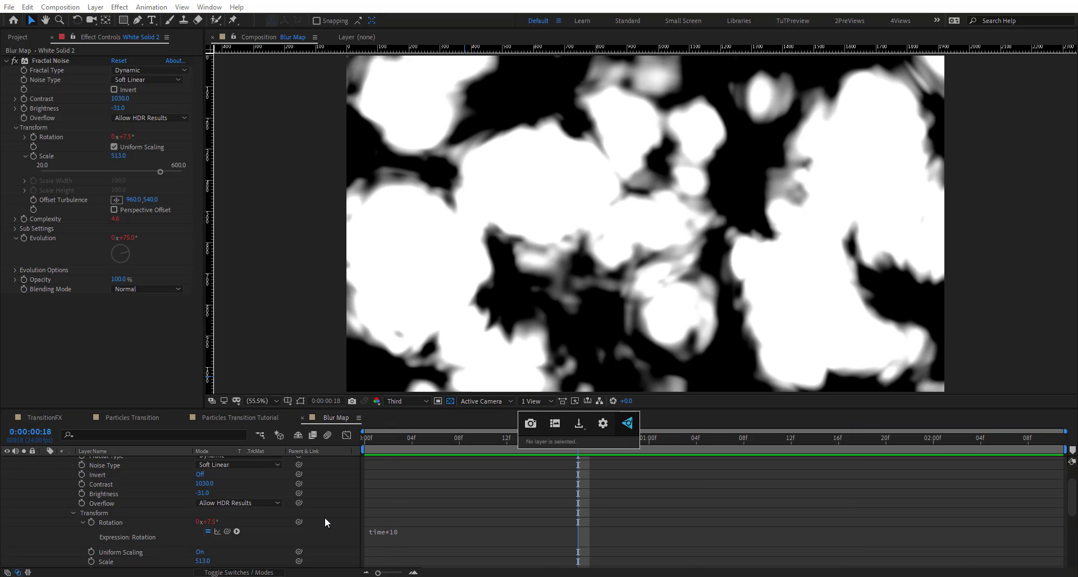
- Apply Fast Box Blur to White Solid 2 with Blur Radius 42 and Repeat Edge Pixels on
scroll(429, 473, up, 2)
click(409, 459)
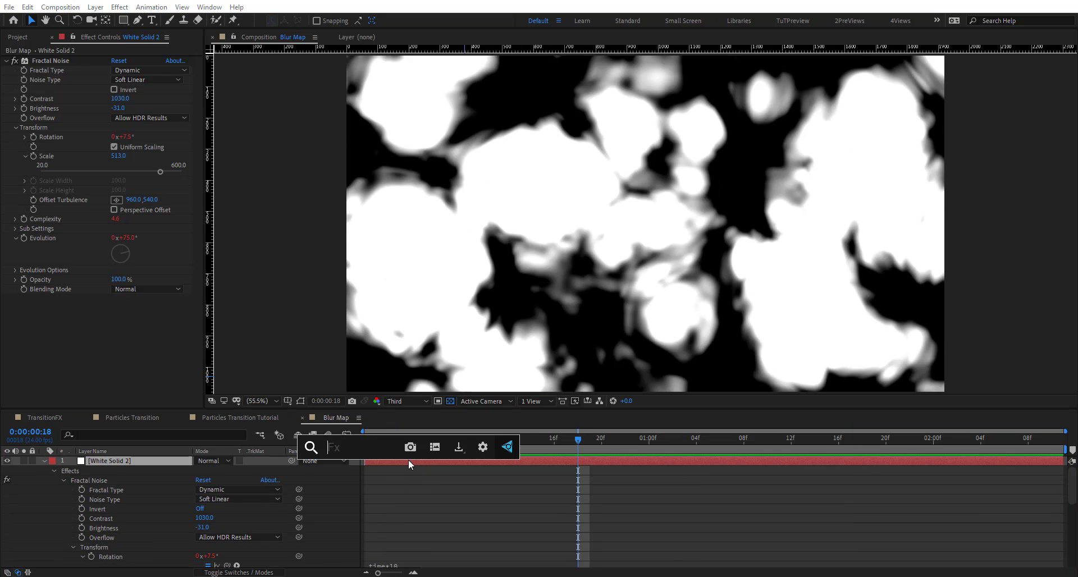
text(fast)
key(Return)
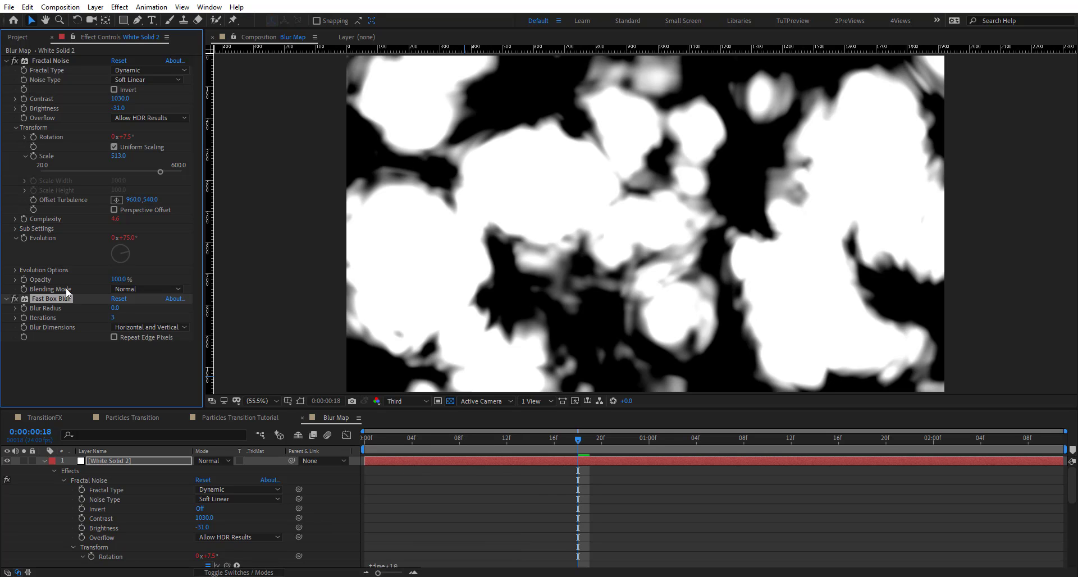
mouse_move(140, 308)
mouse_down()
mouse_move(150, 307)
mouse_move(135, 306)
mouse_up()
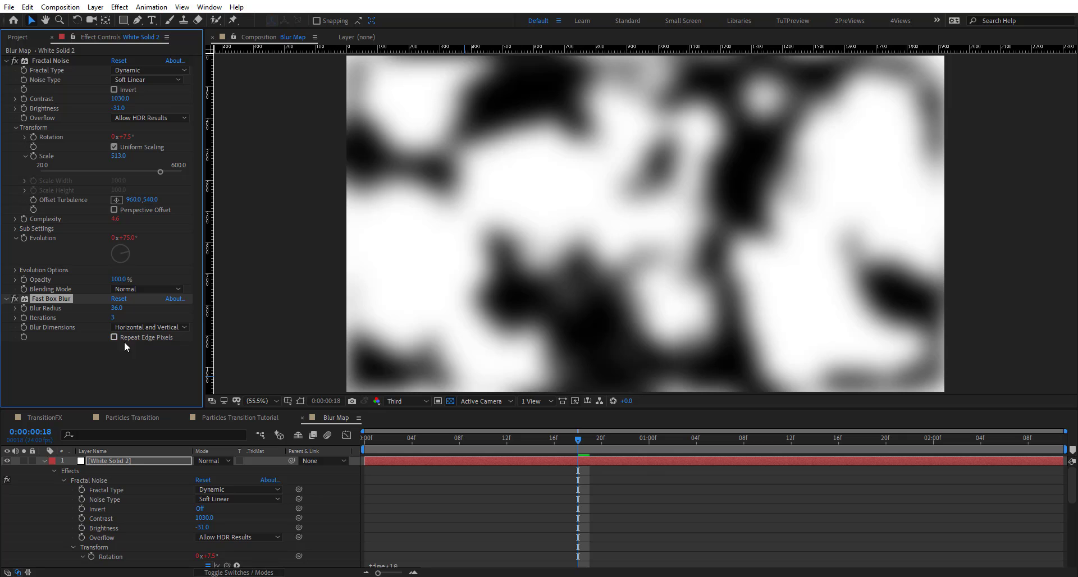
drag(117, 308, 124, 315)
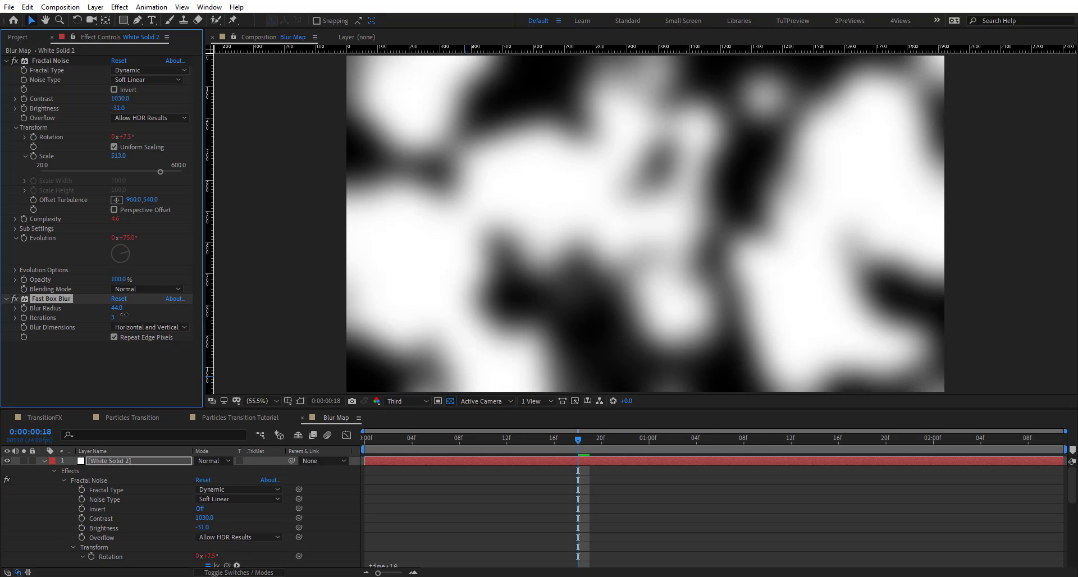
- Set Fractal Noise's Contrast to 1094 and Brightness to -58, and preview the blurred map
drag(129, 99, 118, 118)
drag(474, 434, 590, 440)
key(space)
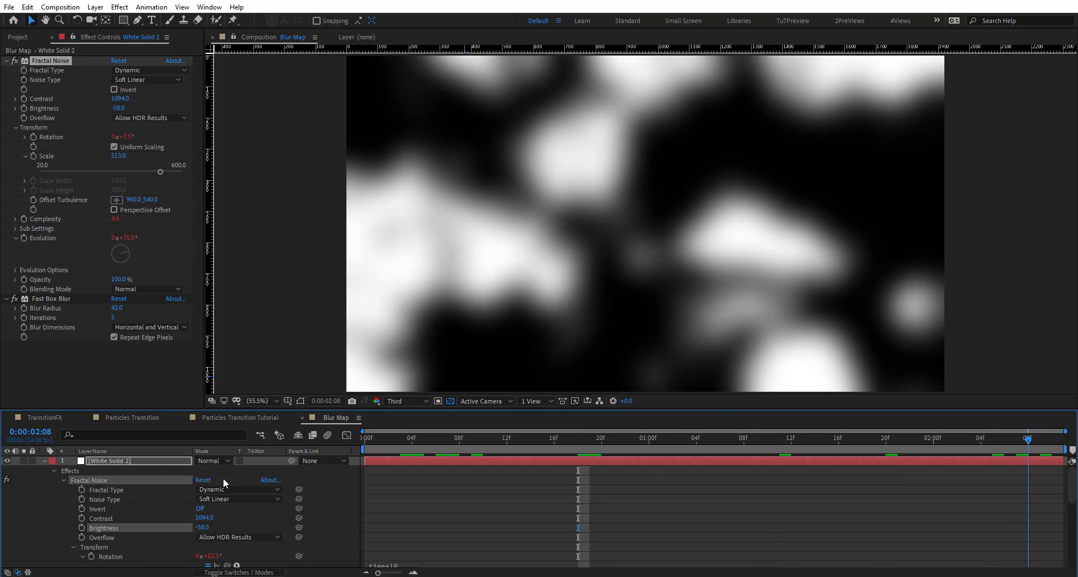
- Hide the White Solid 2 layer and collapse its properties
click(159, 463)
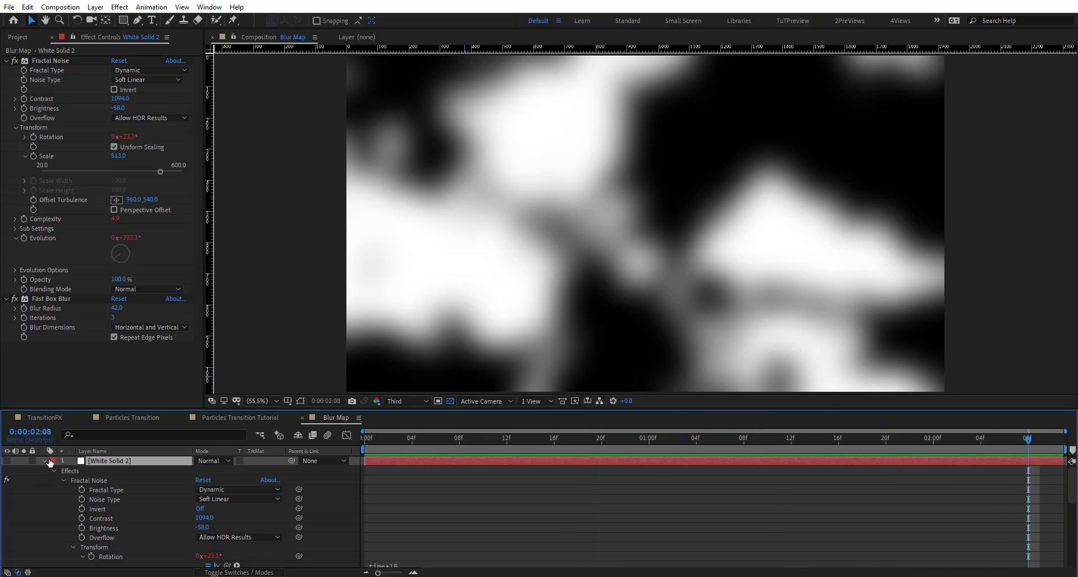
key(ctrl+grave)
click(122, 506)
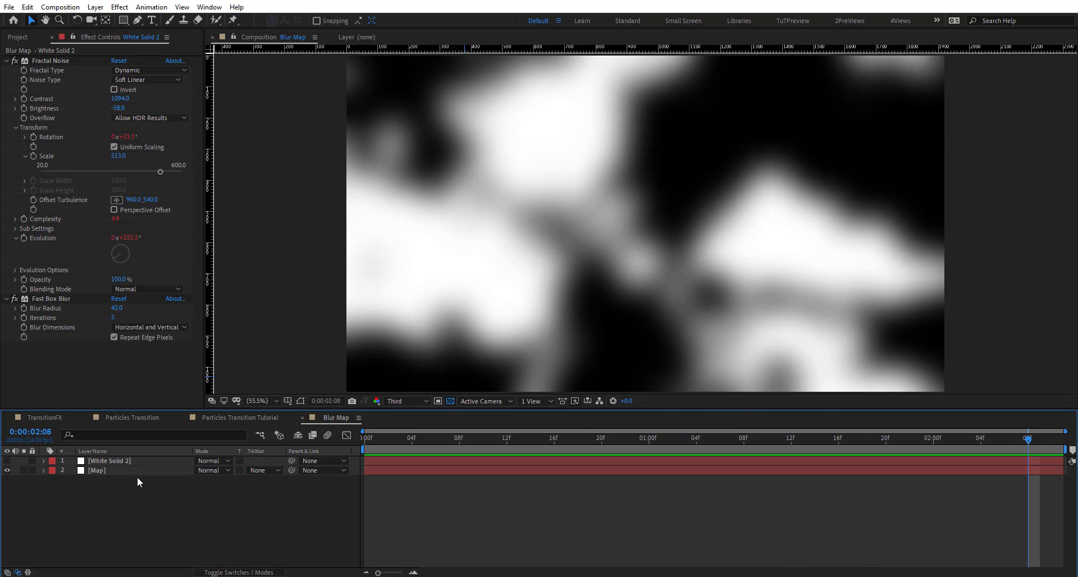
click(157, 470)
- In the Particles Transition Tutorial composition, hide the Blur Map layer and shift it so it starts just before the Particles layer
click(261, 419)
click(533, 445)
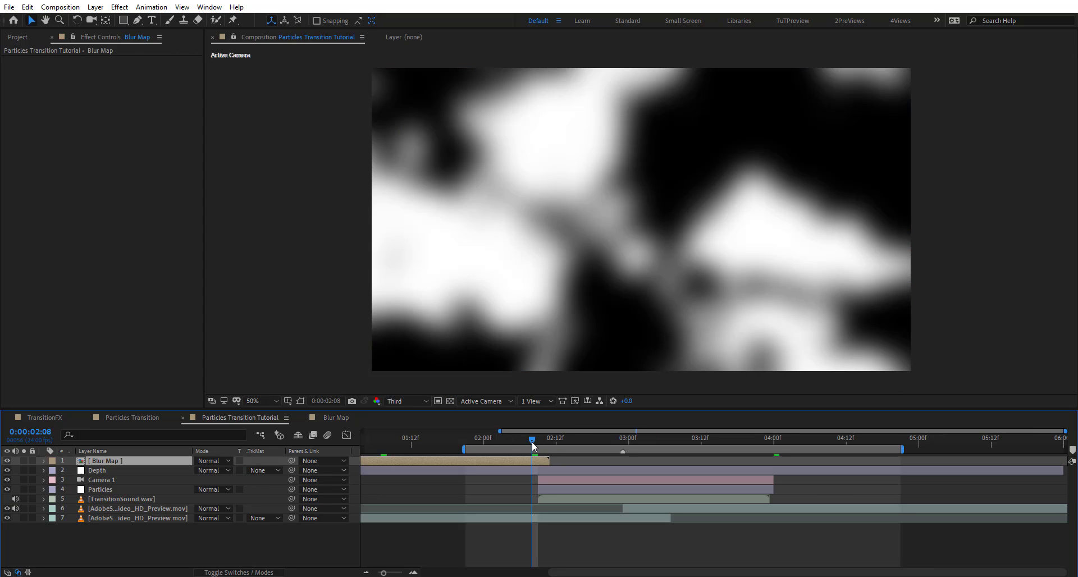
drag(443, 464, 566, 500)
scroll(714, 495, left, 5)
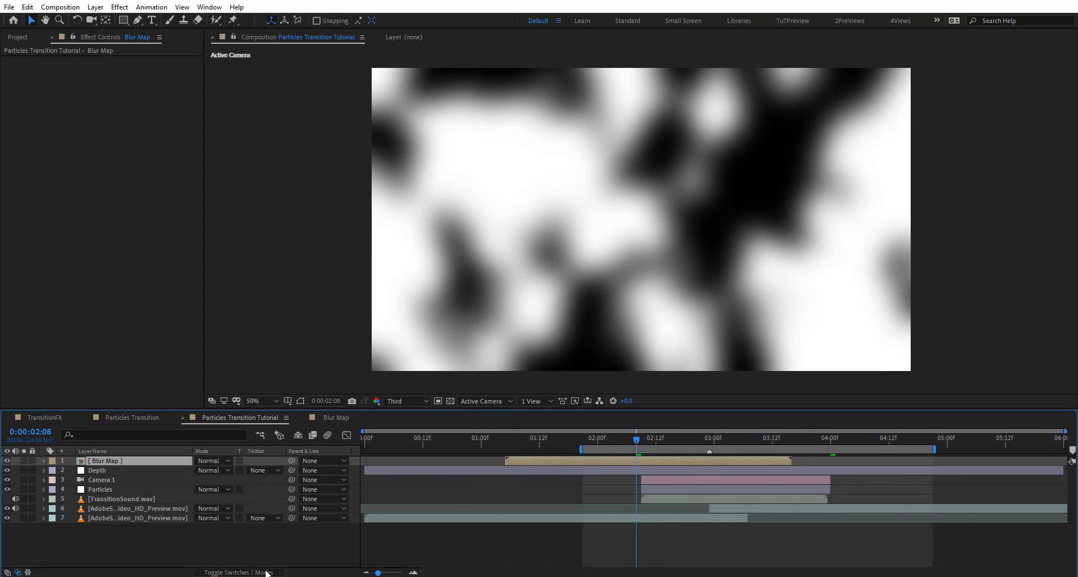
click(8, 462)
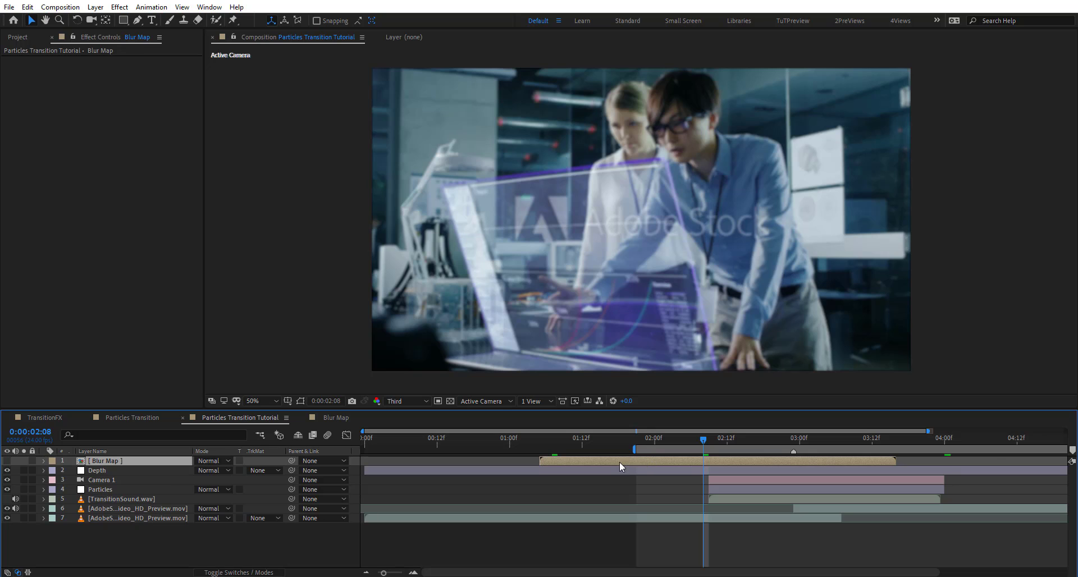
drag(620, 465, 771, 464)
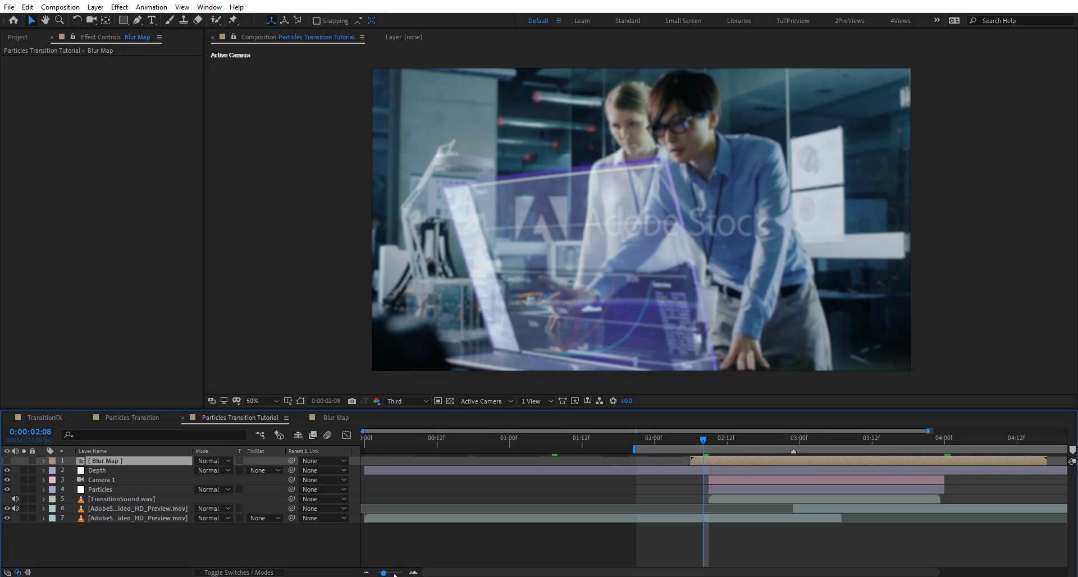
key(minus)
- Trim the Depth layer to start at 0:00:02:09 and end at 0:00:03:23, matching the Particles layer
click(672, 471)
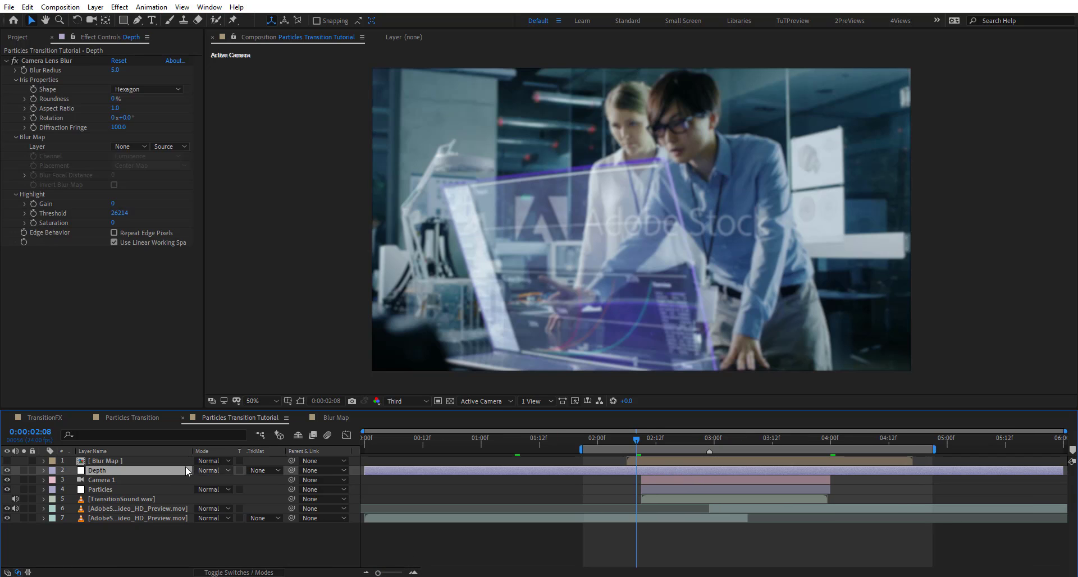
drag(638, 448, 642, 446)
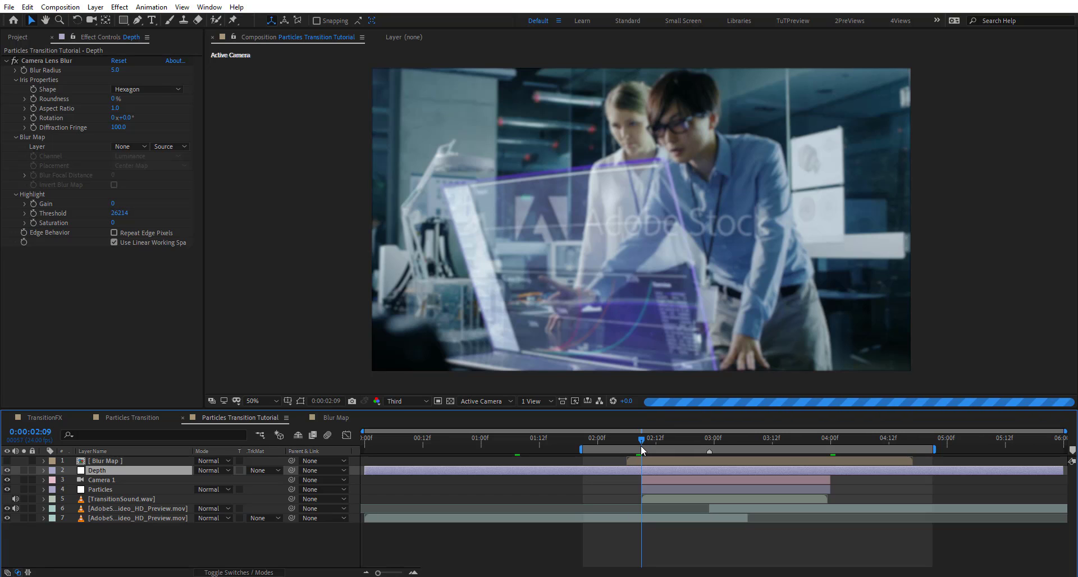
key(alt+bracketleft)
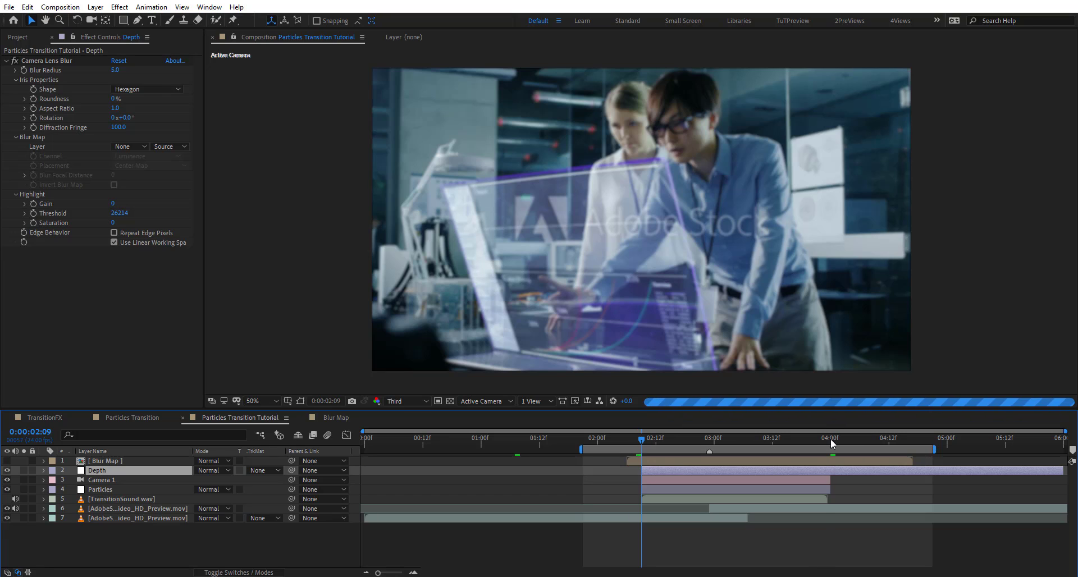
click(827, 443)
key(alt+bracketright)
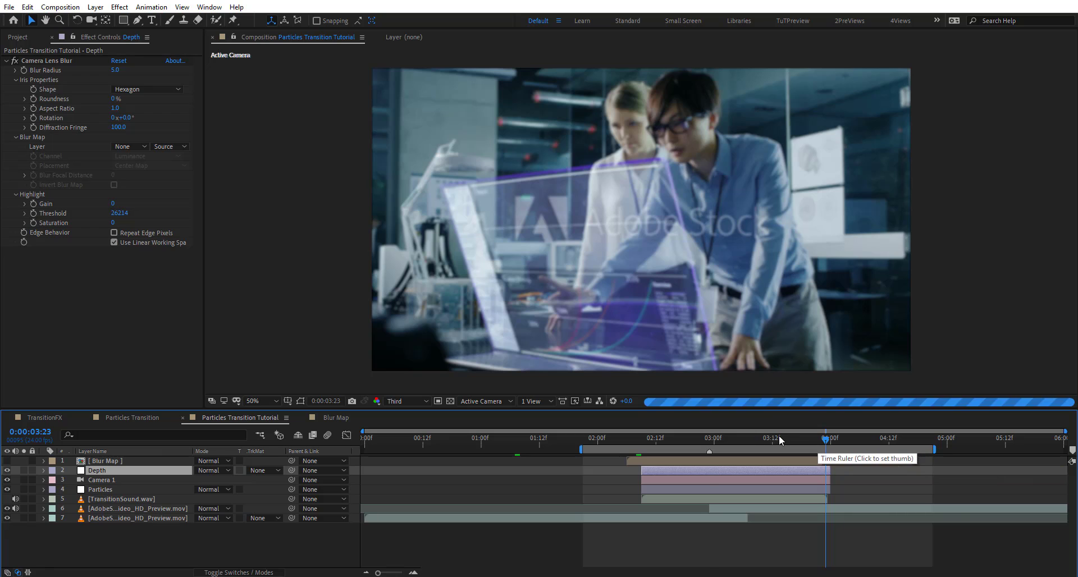
- At 0:00:02:23, set the Depth layer's Camera Lens Blur radius to 100 and choose the Blur Map layer as its blur map
drag(827, 440, 710, 441)
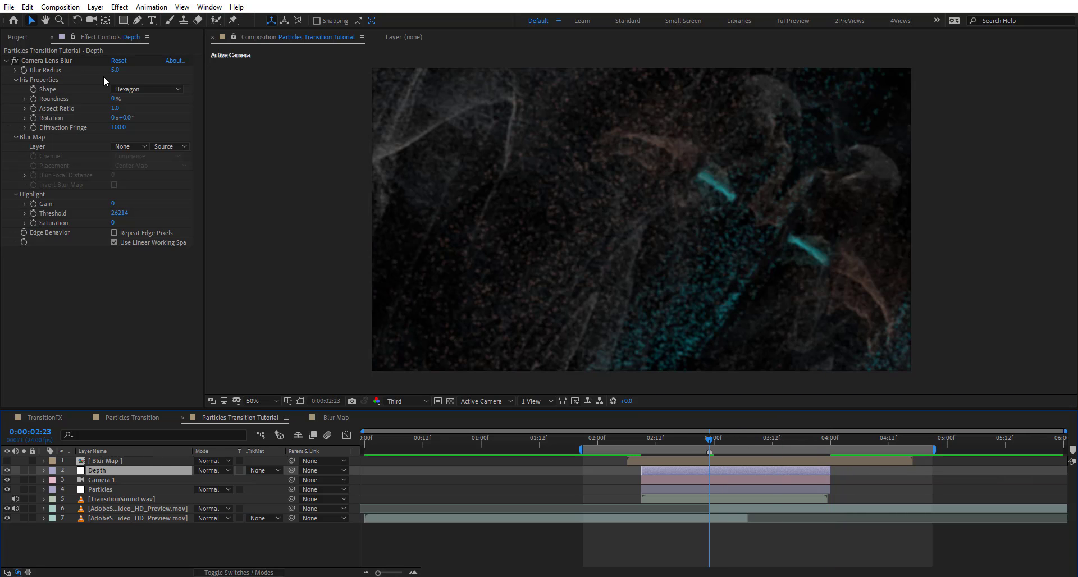
click(116, 70)
text(100)
key(Return)
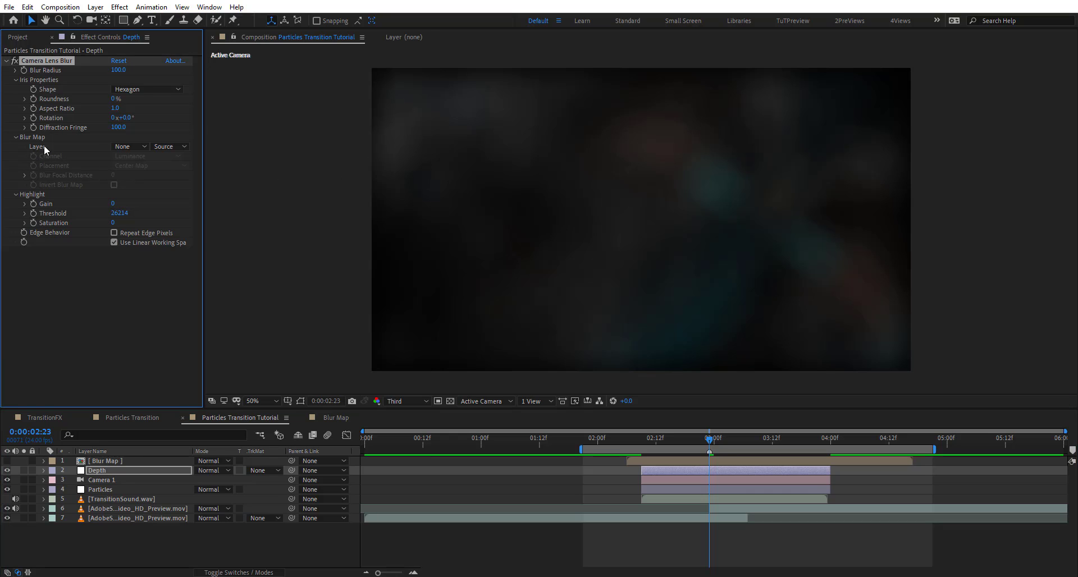
click(130, 147)
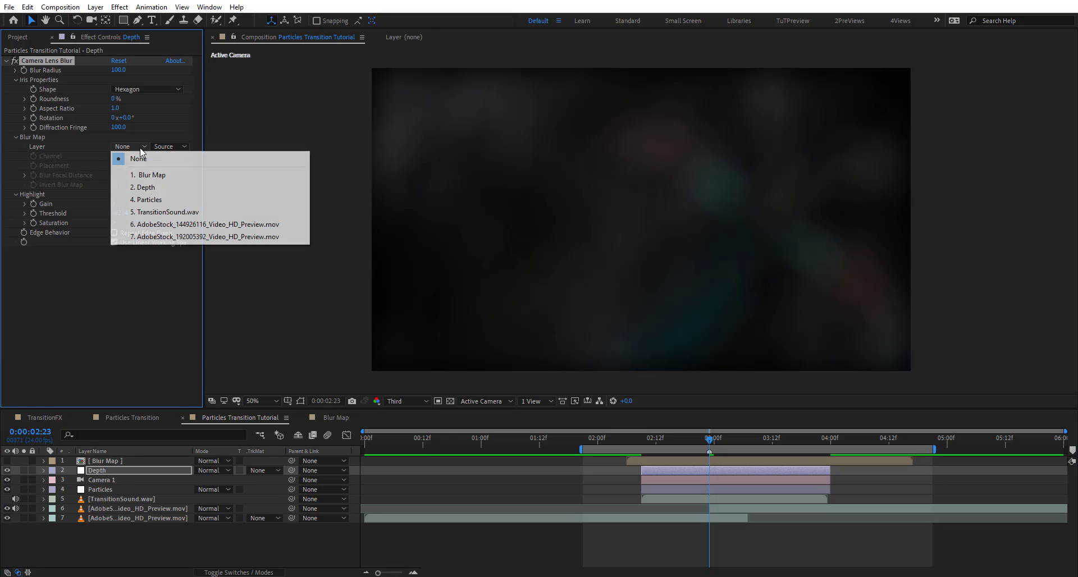
click(191, 178)
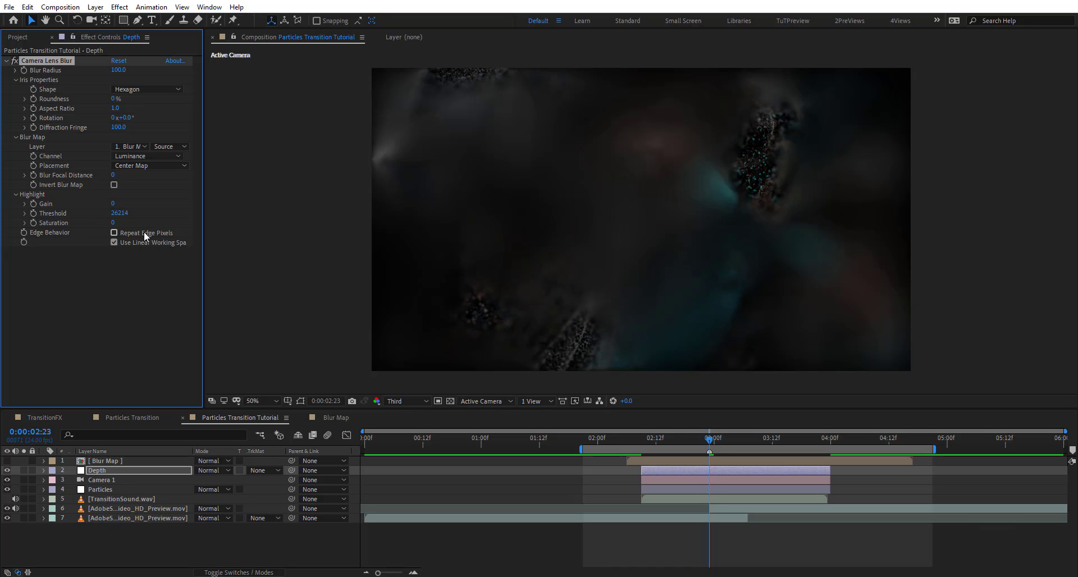
- In Camera Lens Blur, enable Repeat Edge Pixels and set the Highlight Gain to 100 and Diffraction Fringe to 500
click(113, 242)
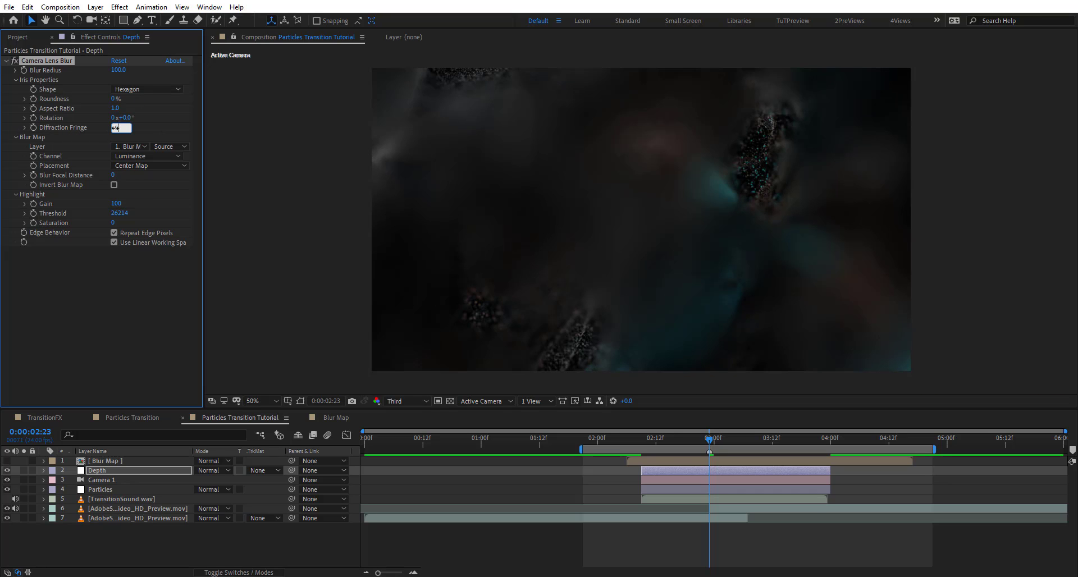
key(Return)
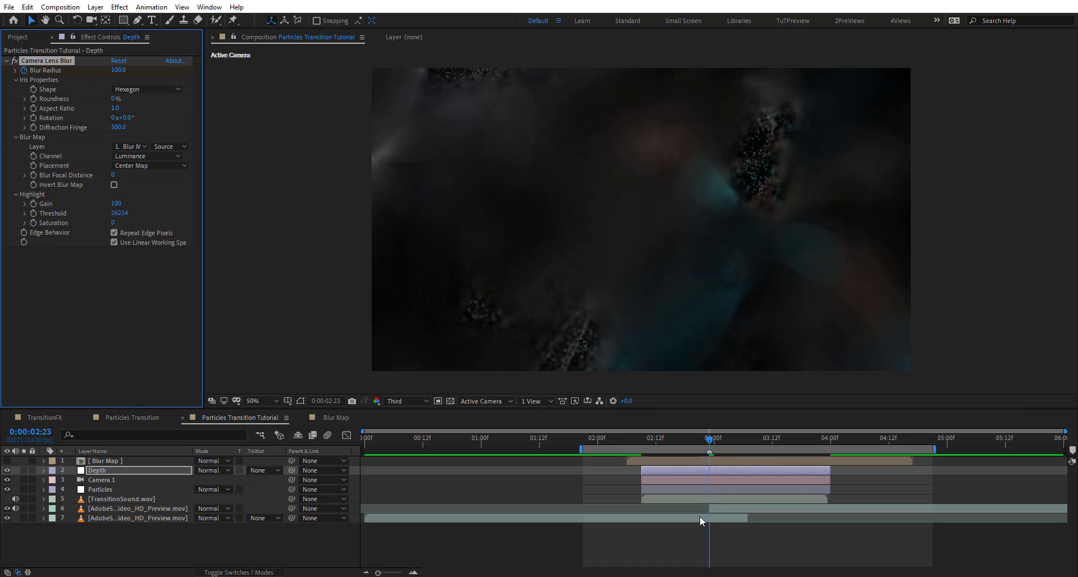
- Keyframe the Depth layer's Blur Radius at 100 at 0:00:02:23, and at 0 at 0:00:02:09 and 0:00:03:23
key(u)
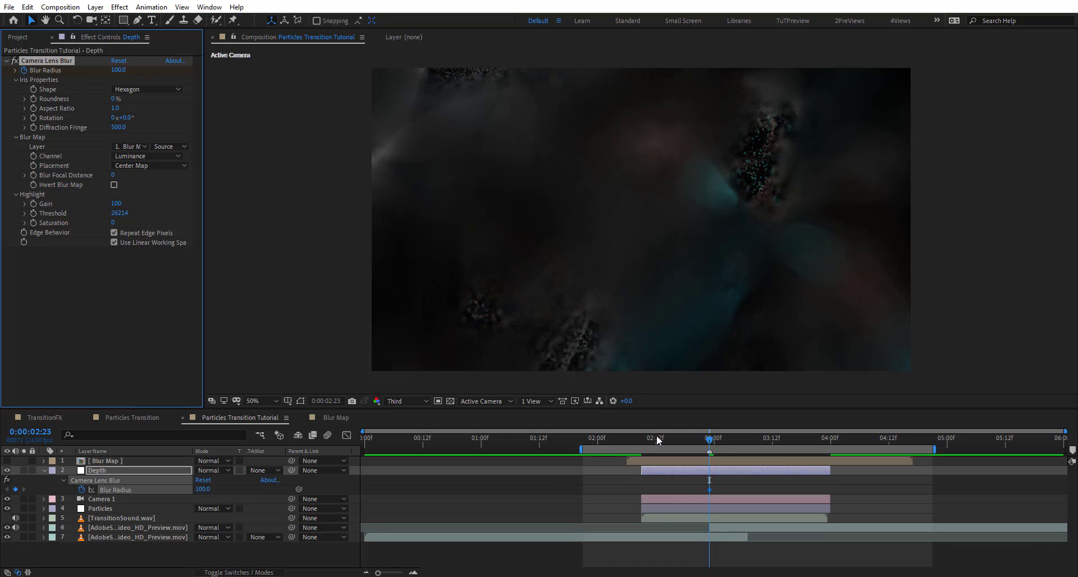
key(i)
click(117, 69)
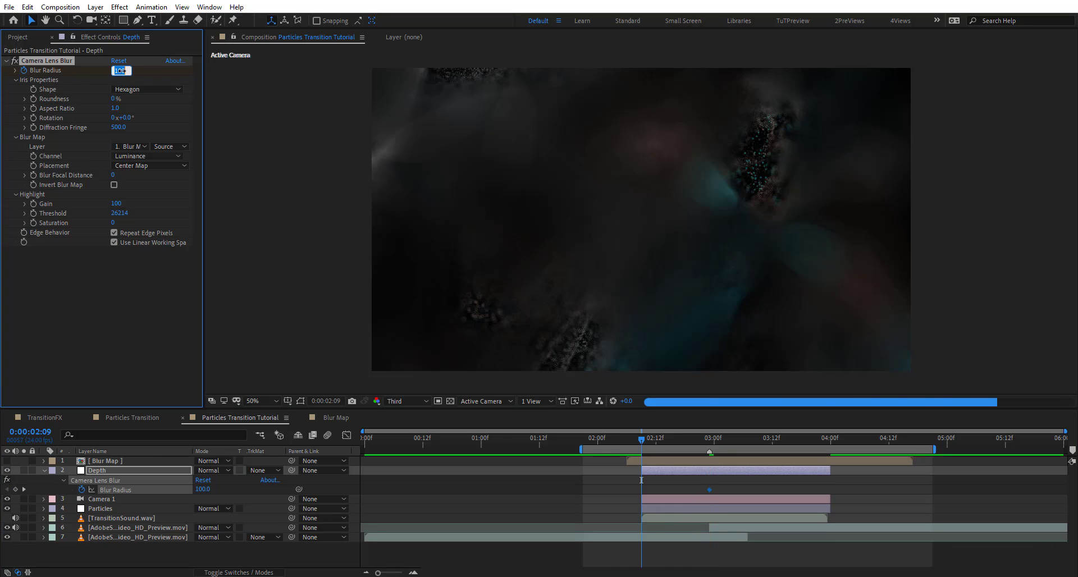
text(0)
key(Return)
key(o)
click(119, 69)
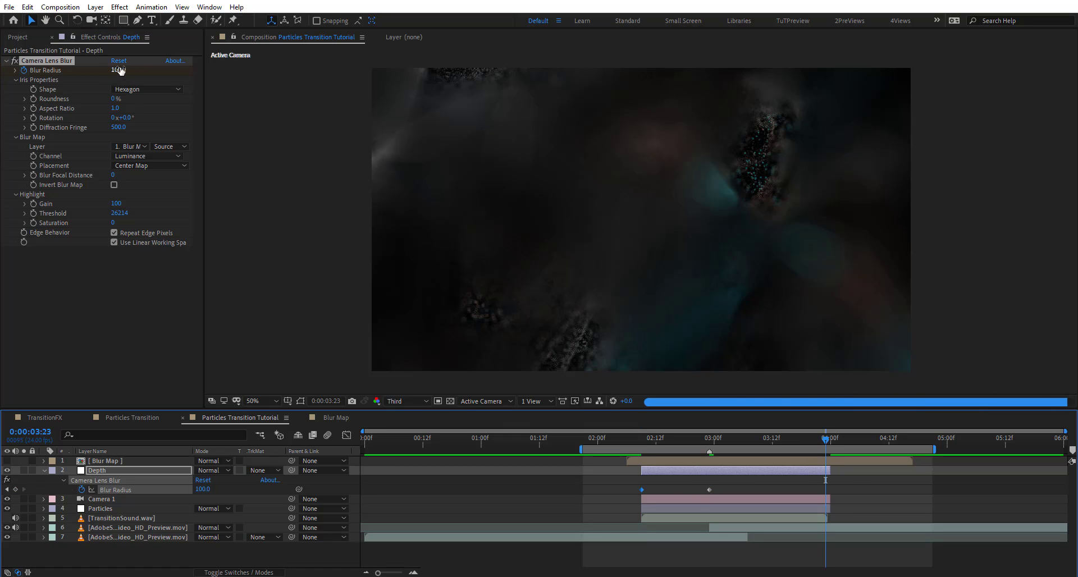
text(0)
key(Return)
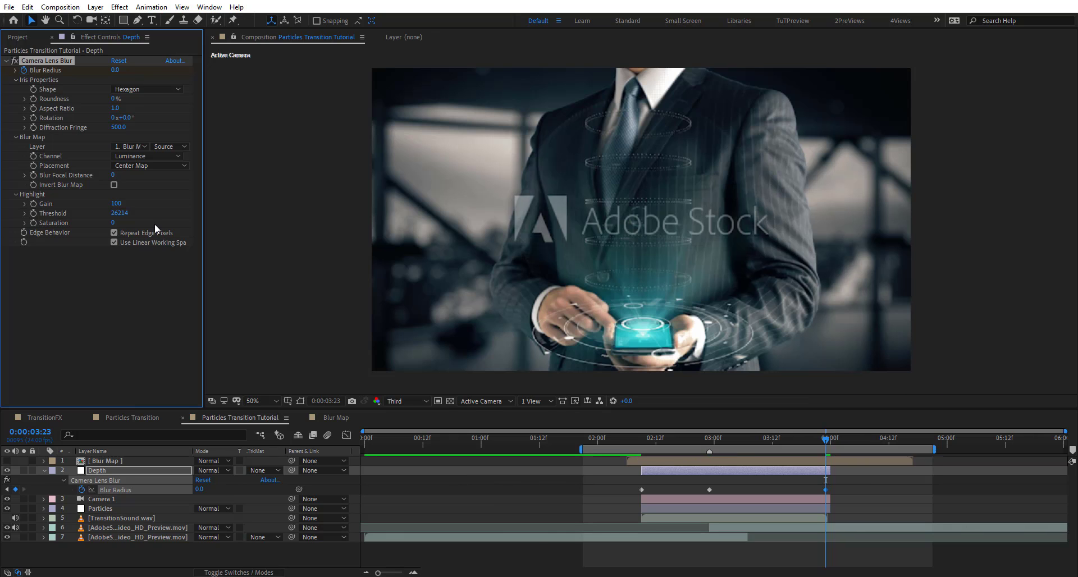
- Try higher Blur Focal Distance values at 0:00:02:23 and reset the distance to 0
click(711, 443)
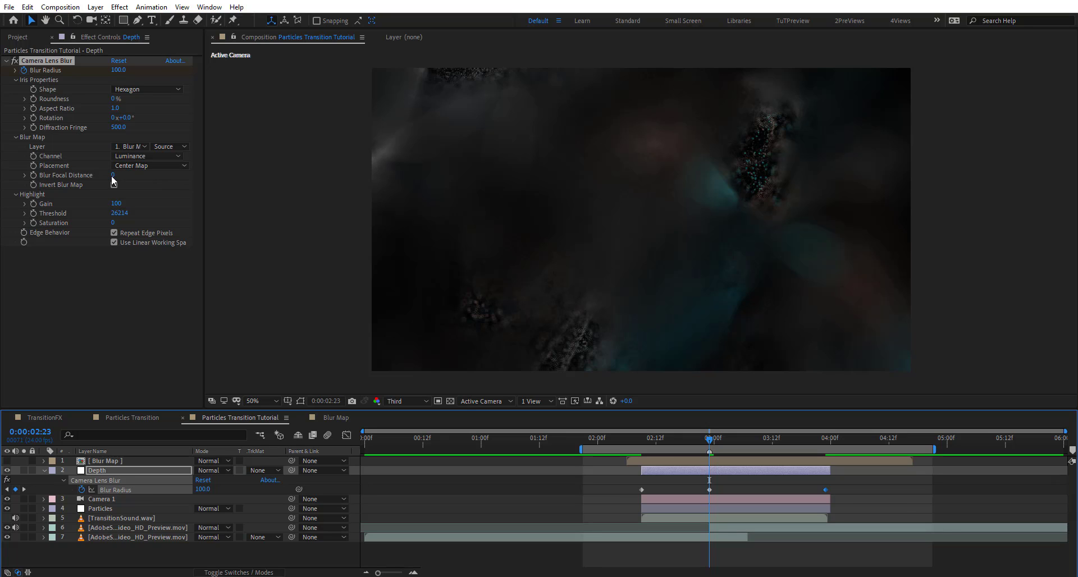
drag(113, 178, 119, 175)
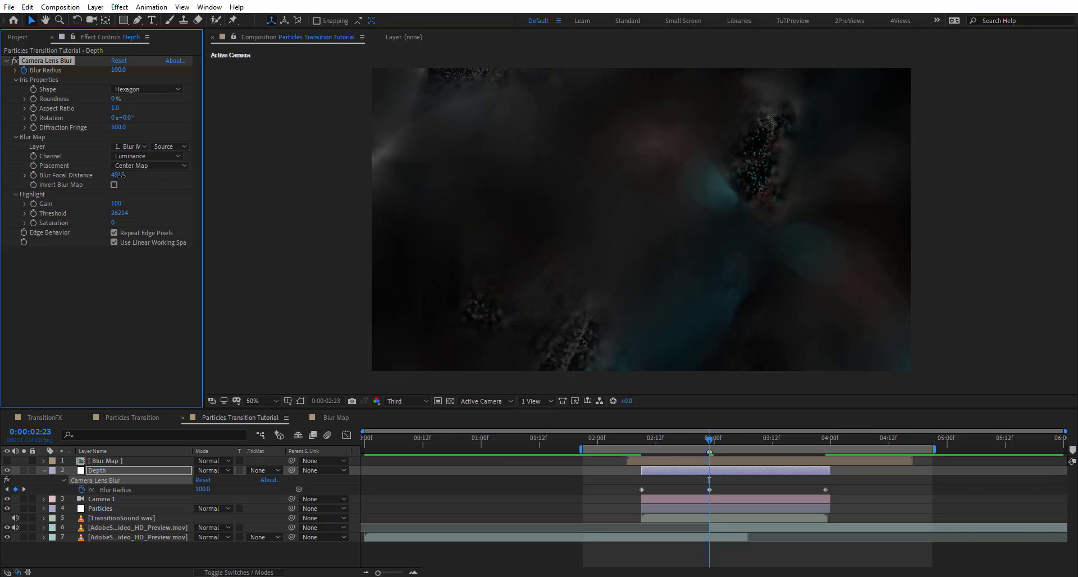
drag(119, 175, 138, 176)
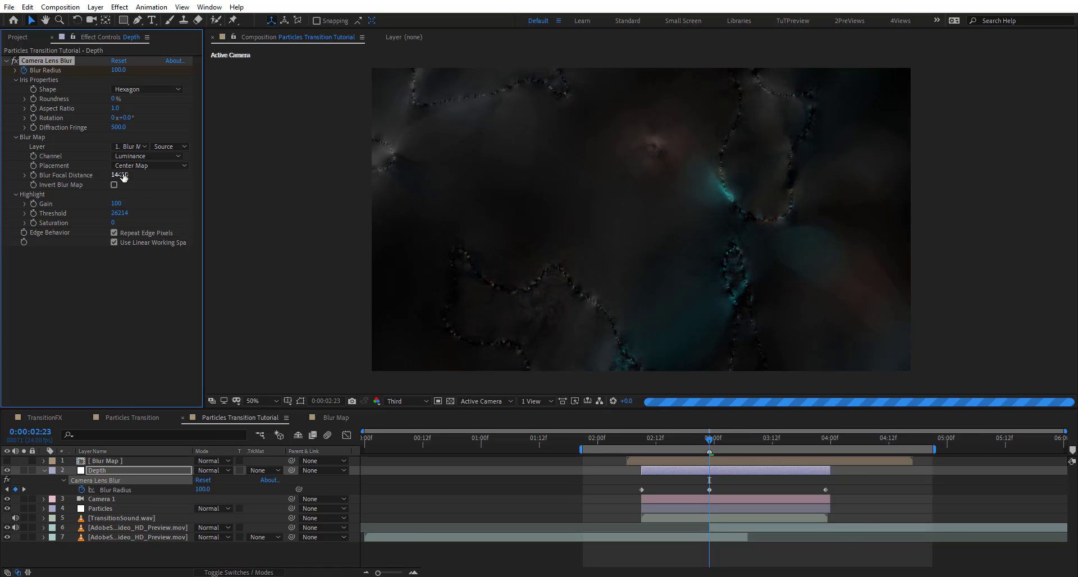
text(0)
key(Return)
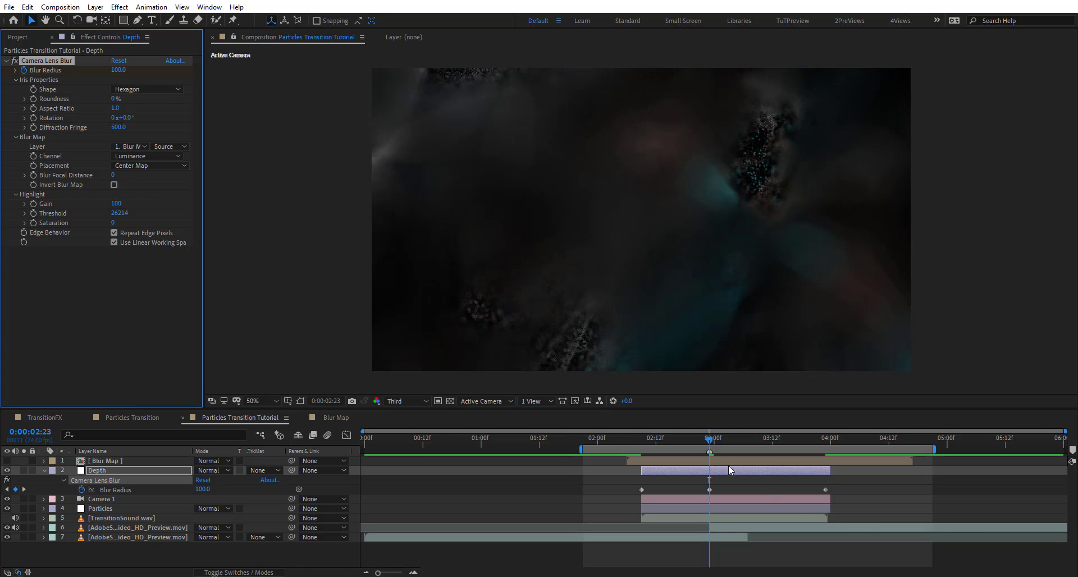
- Preview the blurred transition from 0:00:02:00 and scrub through it to 0:00:03:20
click(600, 440)
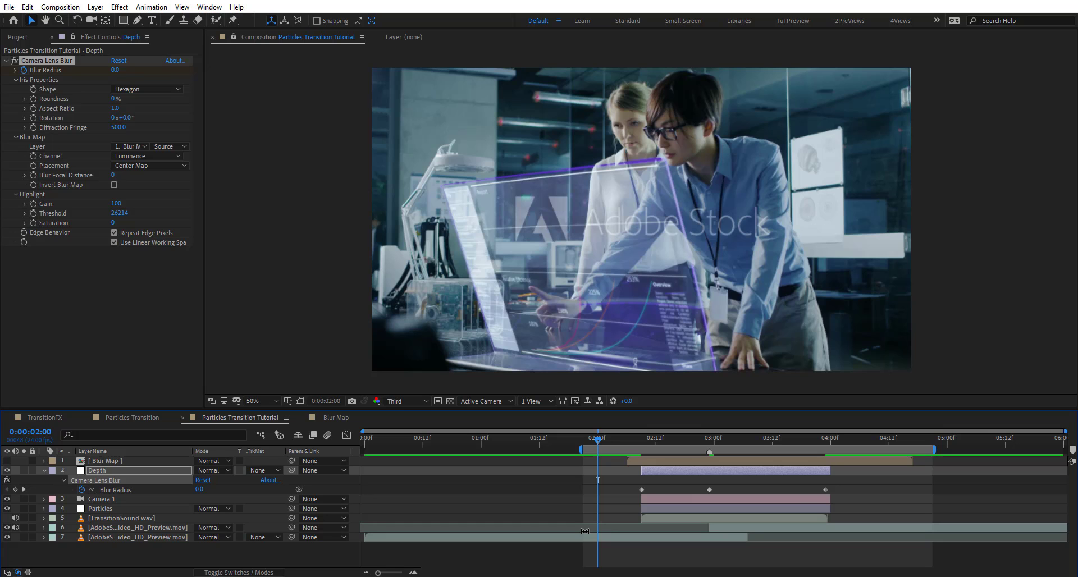
key(space)
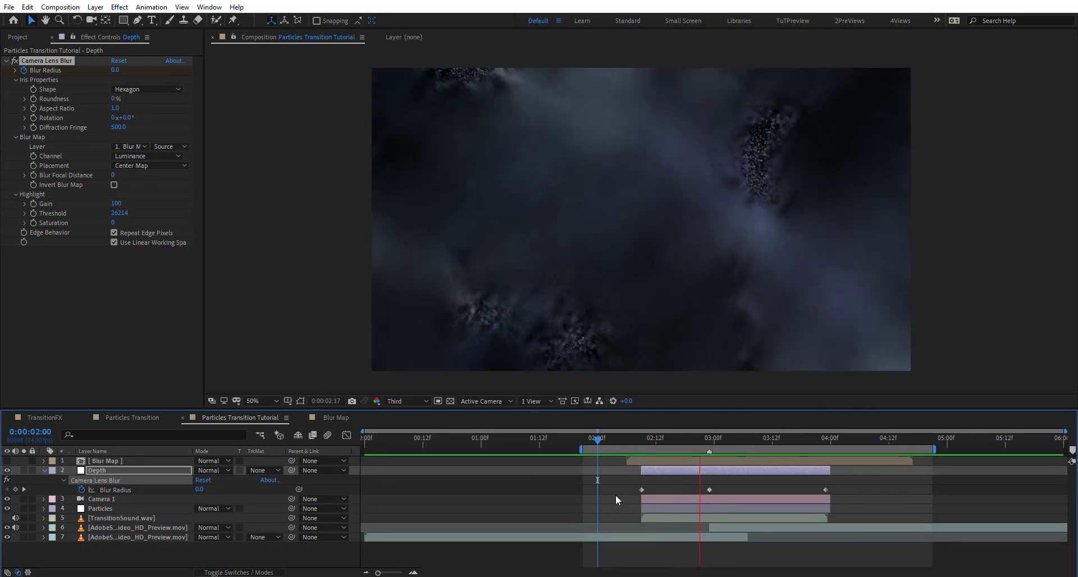
drag(650, 443, 811, 459)
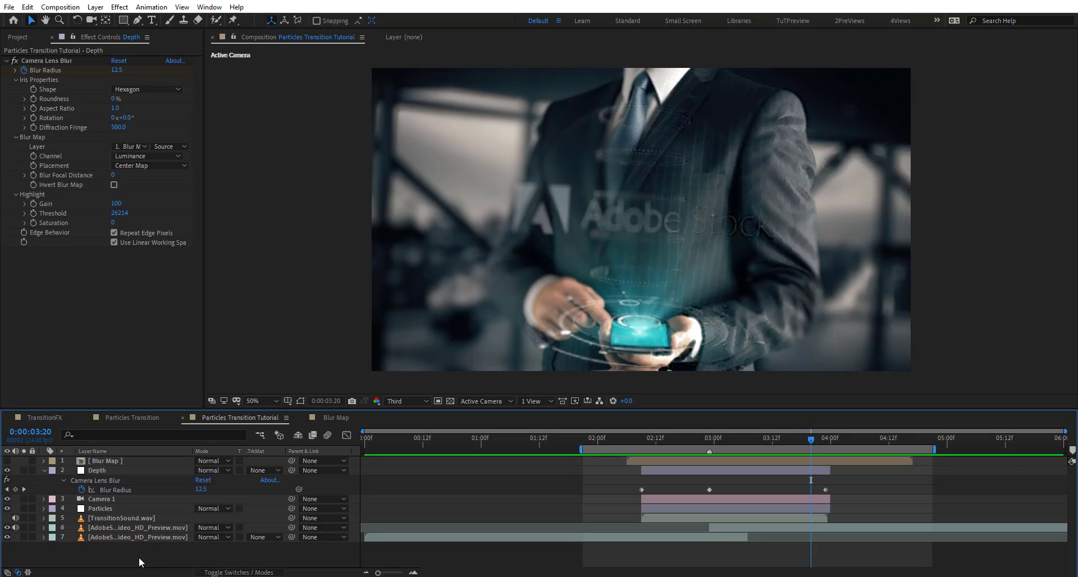
- Add a new adjustment layer above all the others and name it cc
key(ctrl+alt+y)
key(Return)
text(cc)
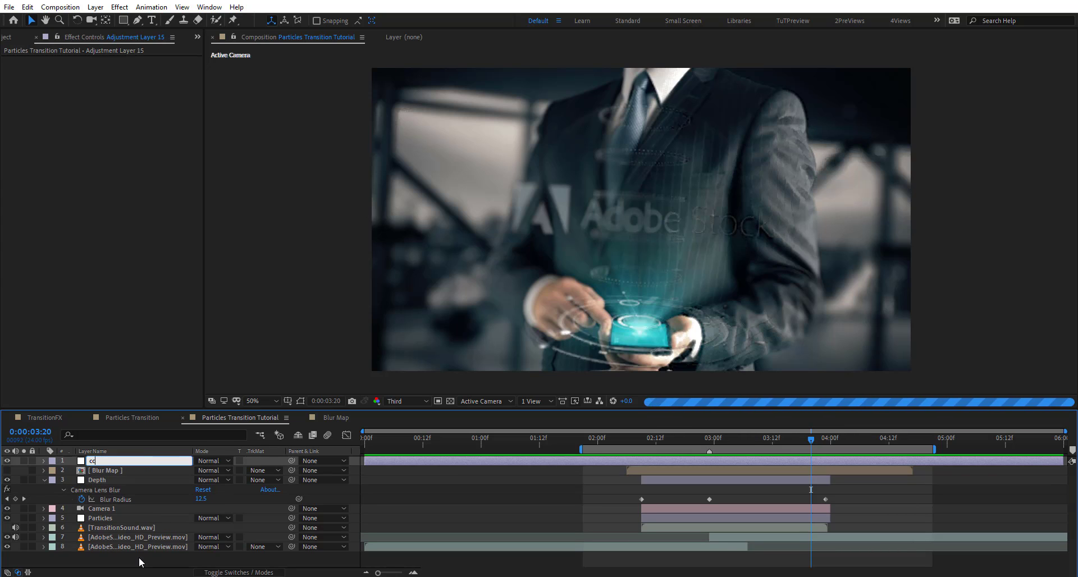
key(Return)
- Apply the Glow effect to the cc layer and set its Glow Threshold to 10%
key(ctrl+space)
text(glow)
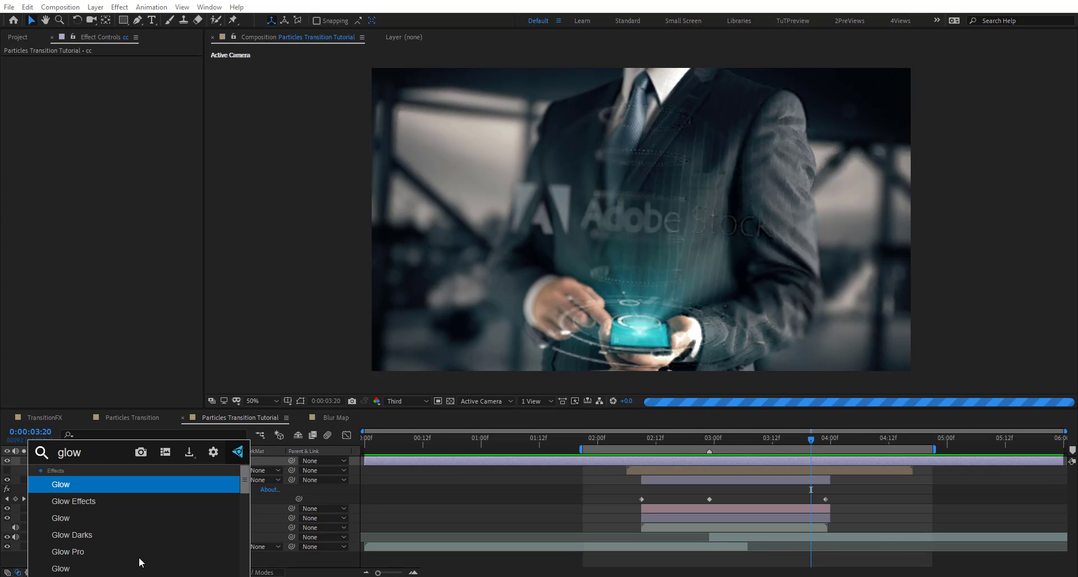
key(Down)
key(Down)
key(Down)
key(Down)
key(Down)
key(Down)
key(Down)
key(Down)
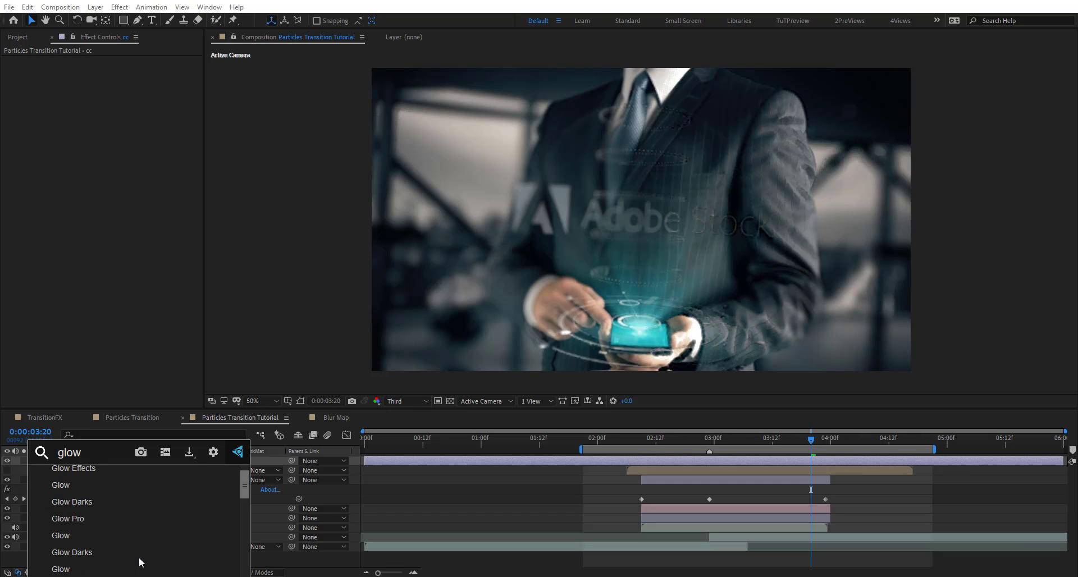
key(Return)
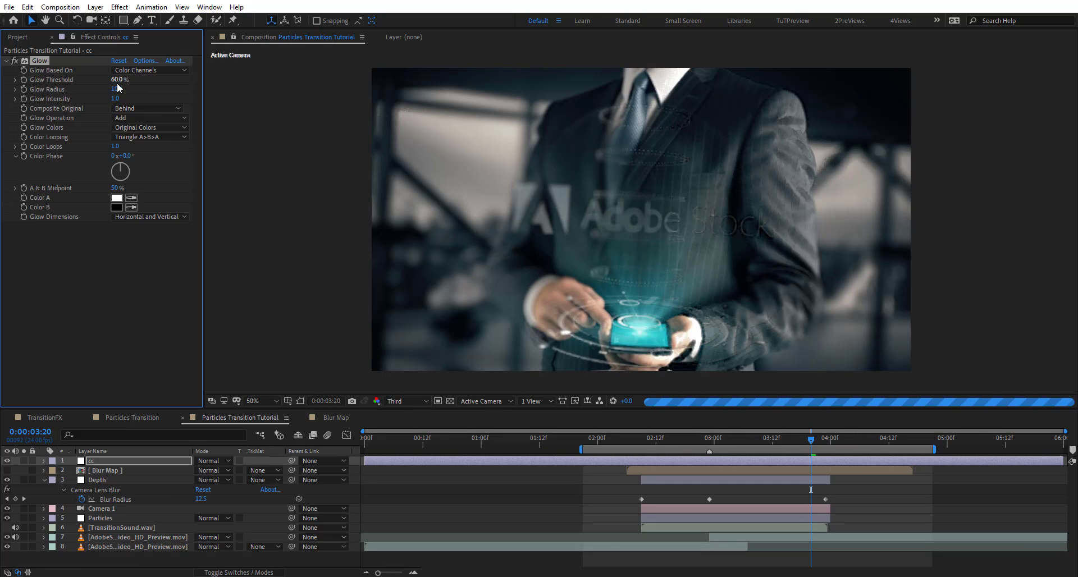
text(10)
key(Return)
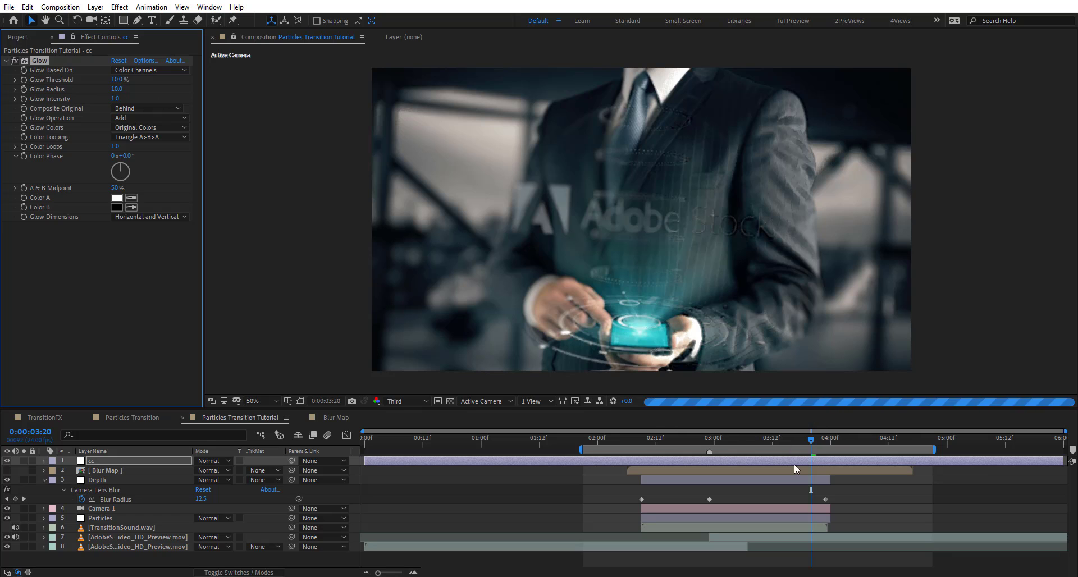
- Compare the frame at 0:00:03:03 with Glow off and on, and set Glow's Composite Original to On Top
click(729, 443)
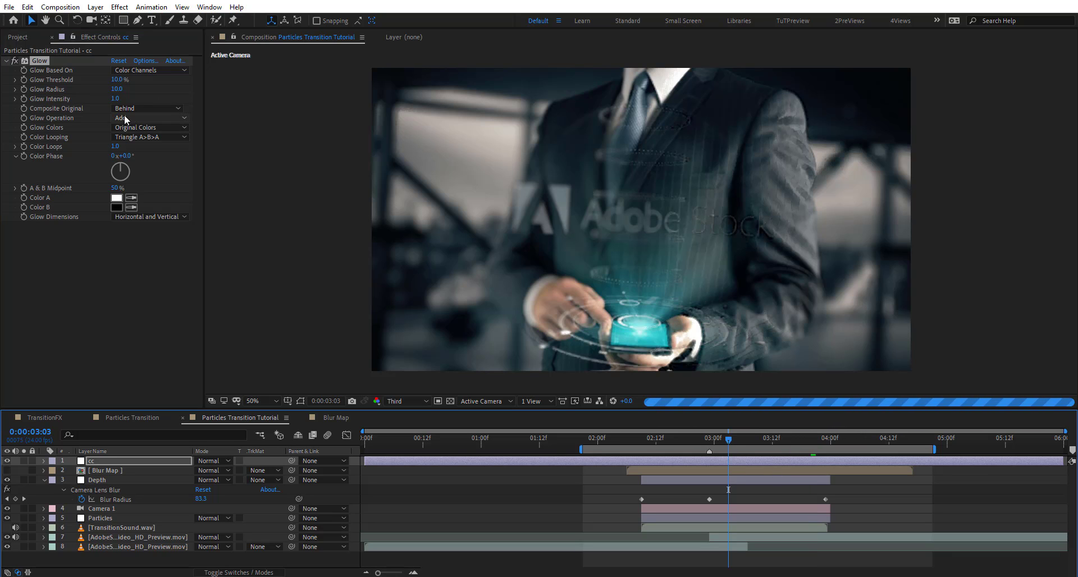
click(14, 61)
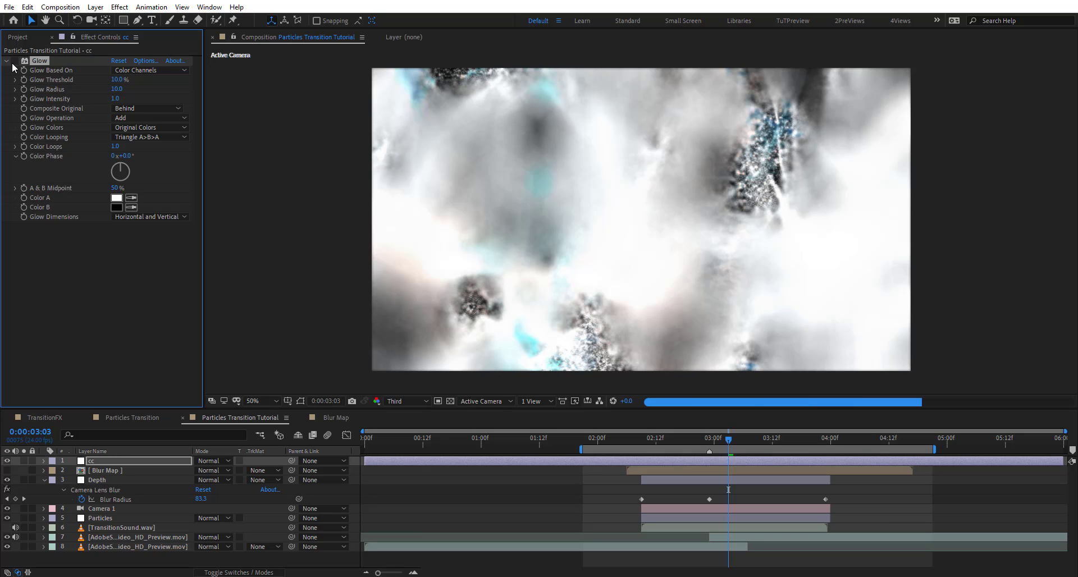
click(14, 61)
click(148, 108)
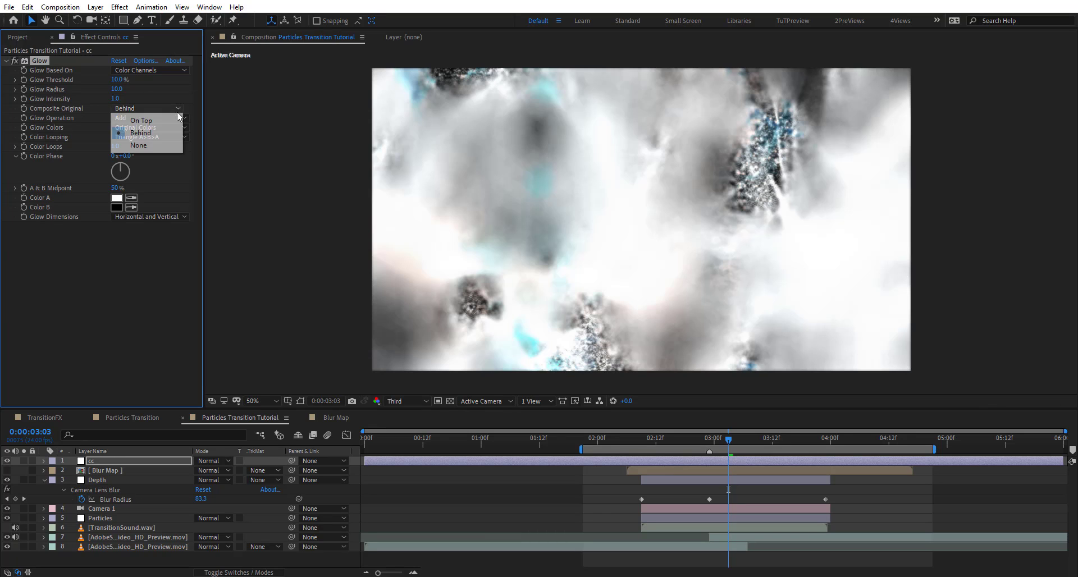
click(148, 122)
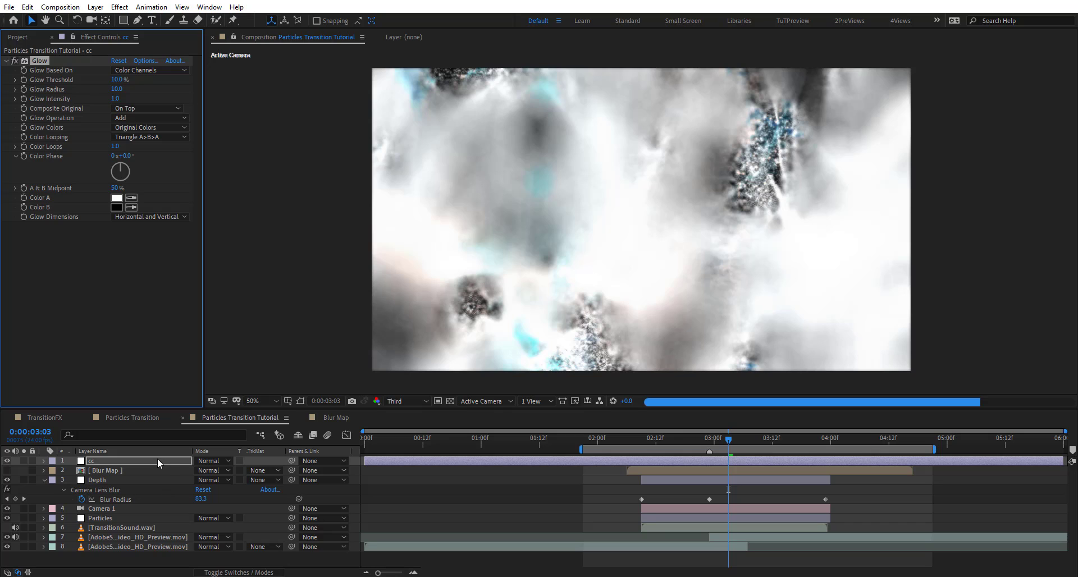
- Set the cc layer's blending mode to Add and its opacity to 50%
click(212, 461)
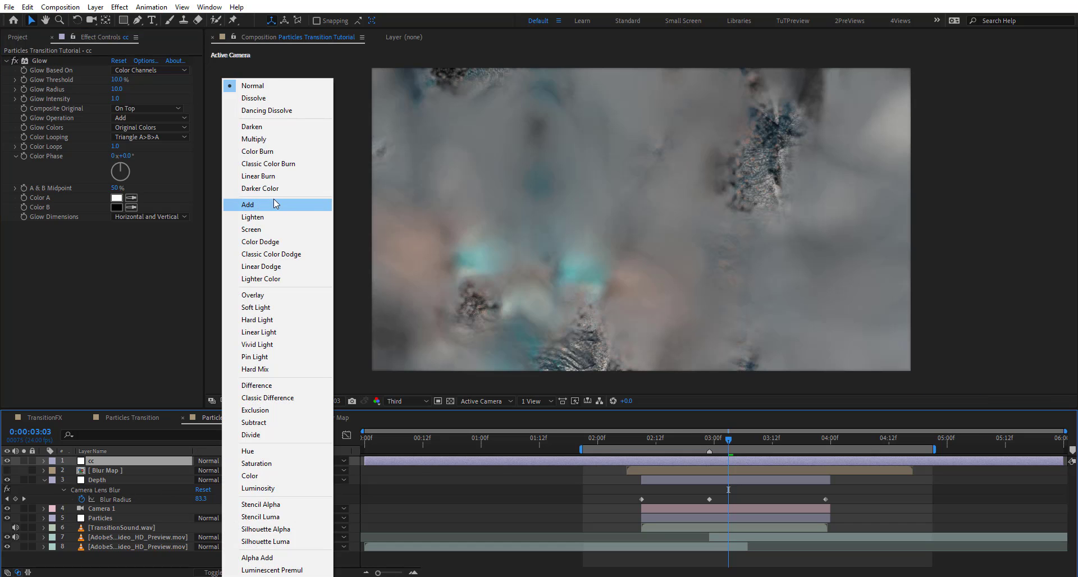
click(274, 204)
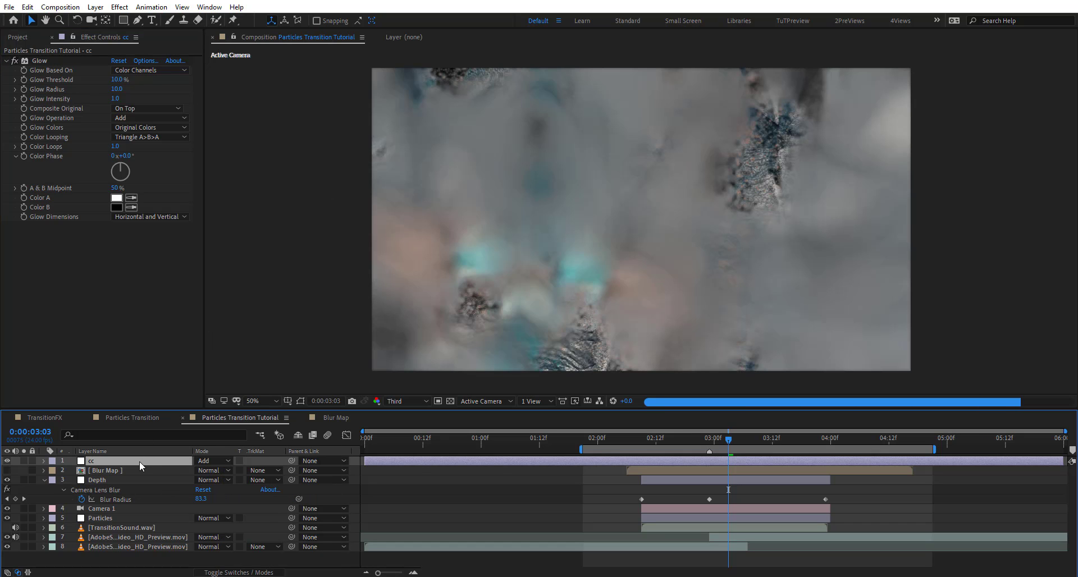
key(t)
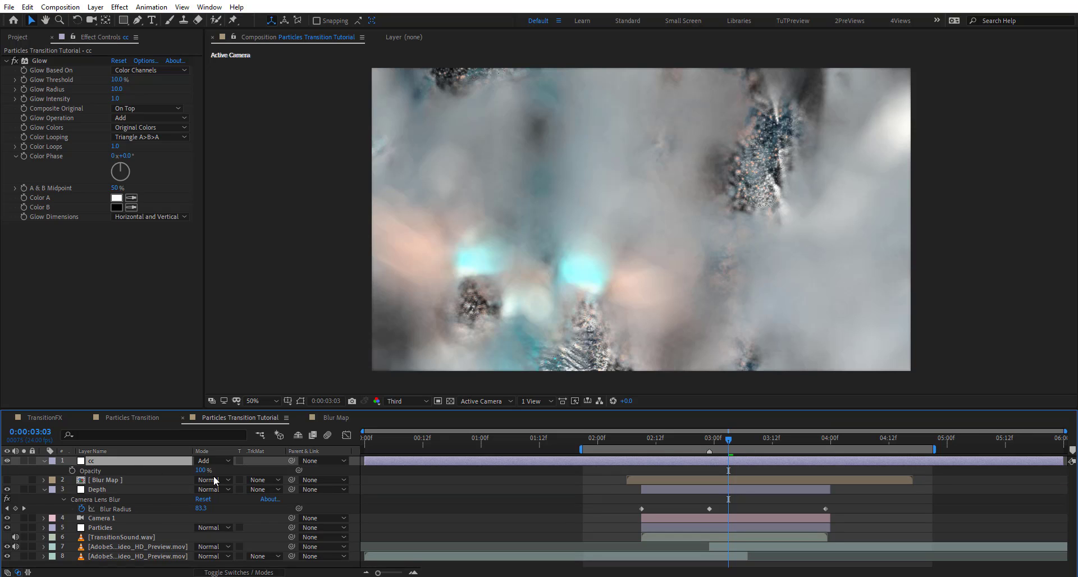
text(50)
key(Return)
- Duplicate the Glow effect and set the copy's Threshold to about 71%, Radius to 75 and Intensity to 0.5
click(36, 61)
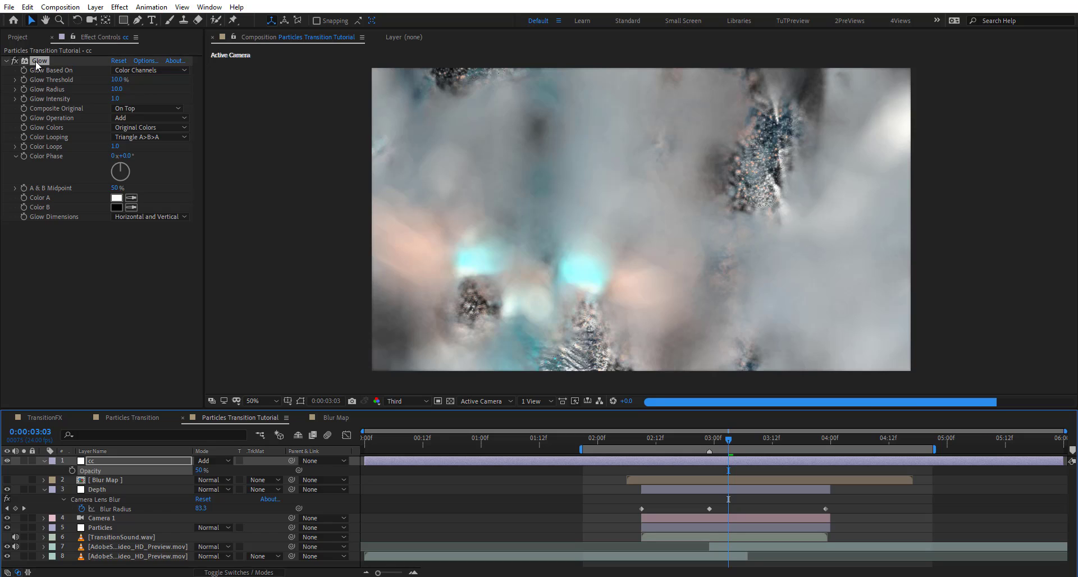
key(ctrl+d)
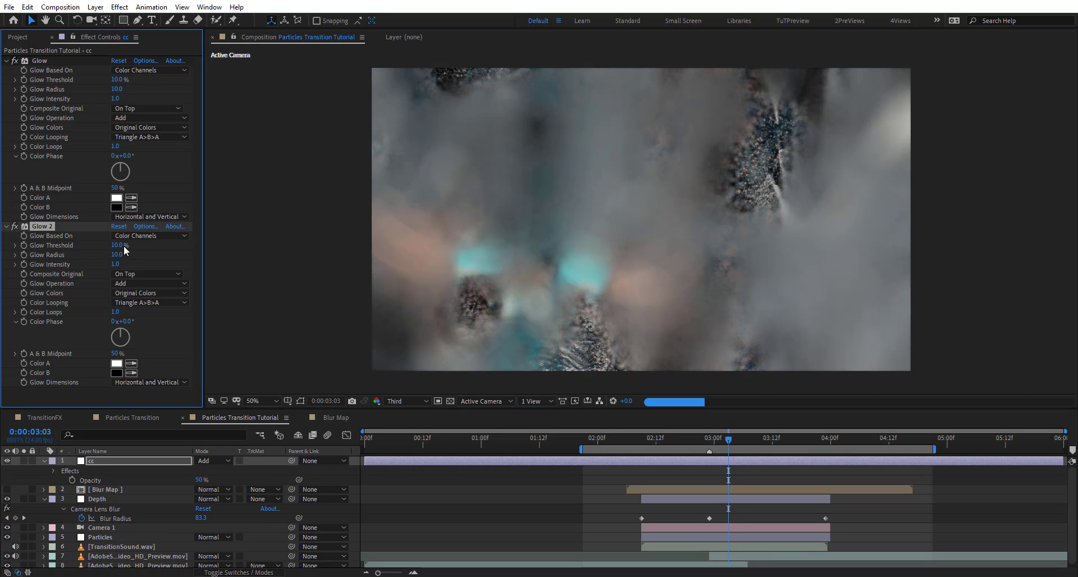
click(117, 246)
text(8)
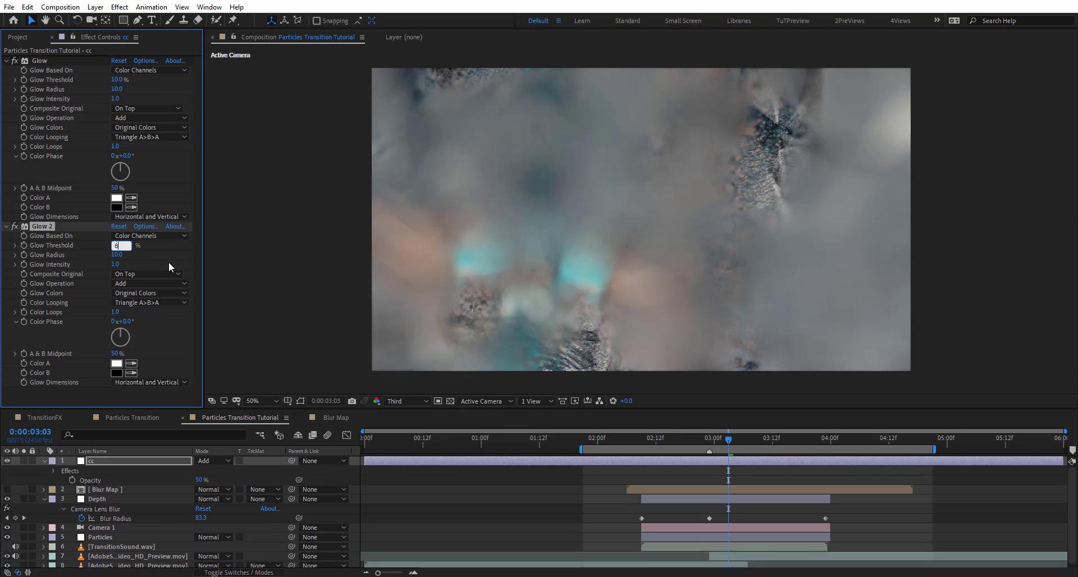
text(0)
key(Return)
mouse_move(116, 255)
mouse_down()
mouse_move(147, 258)
mouse_move(106, 242)
mouse_up()
click(116, 264)
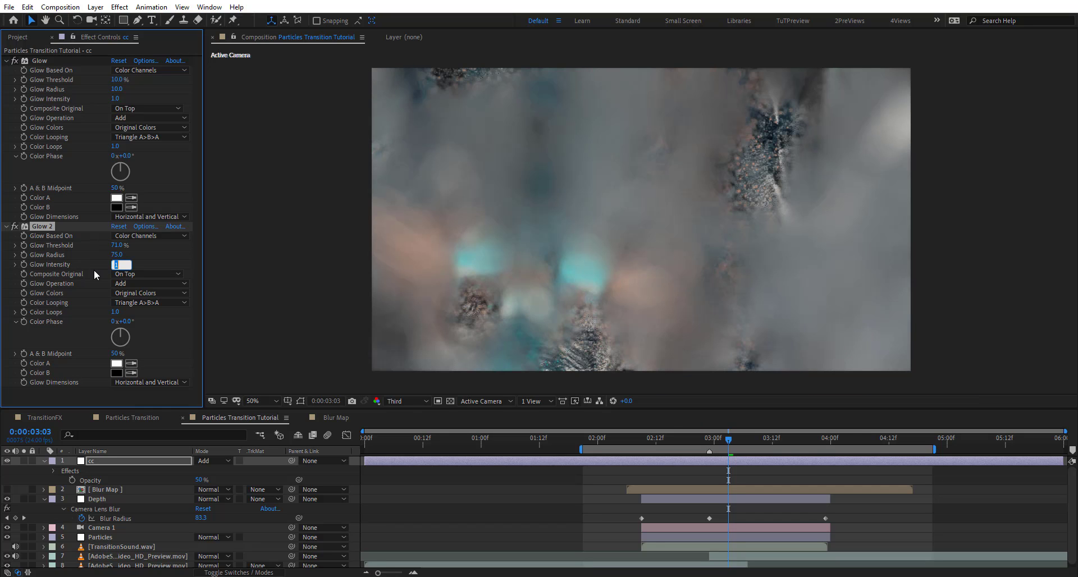
text(0.5)
key(Return)
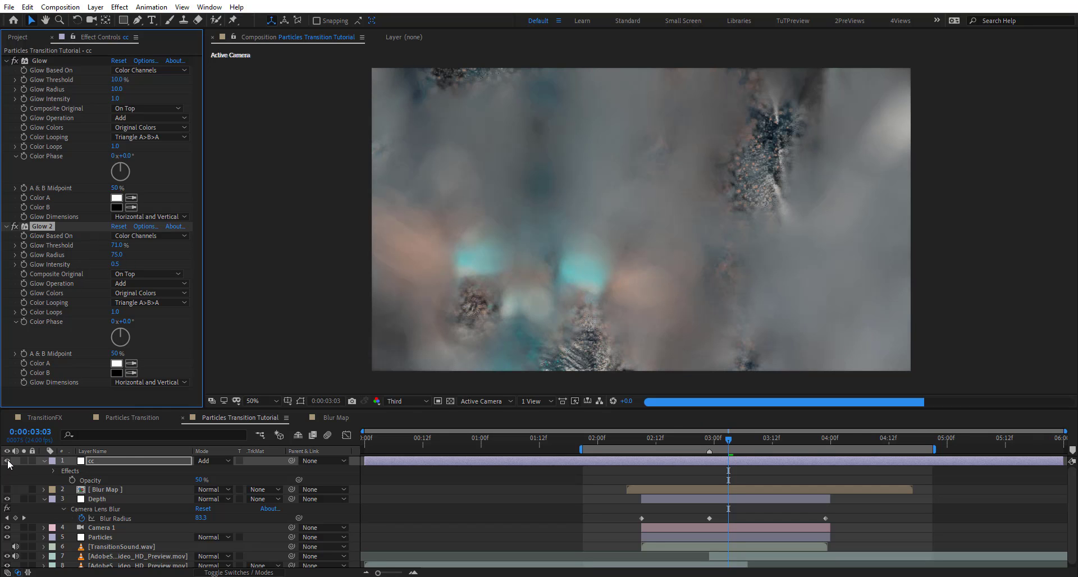
- Apply Lumetri Color to the cc layer and set its Creative Look to SL BLUE INTENSE
key(ctrl+space)
text(lu)
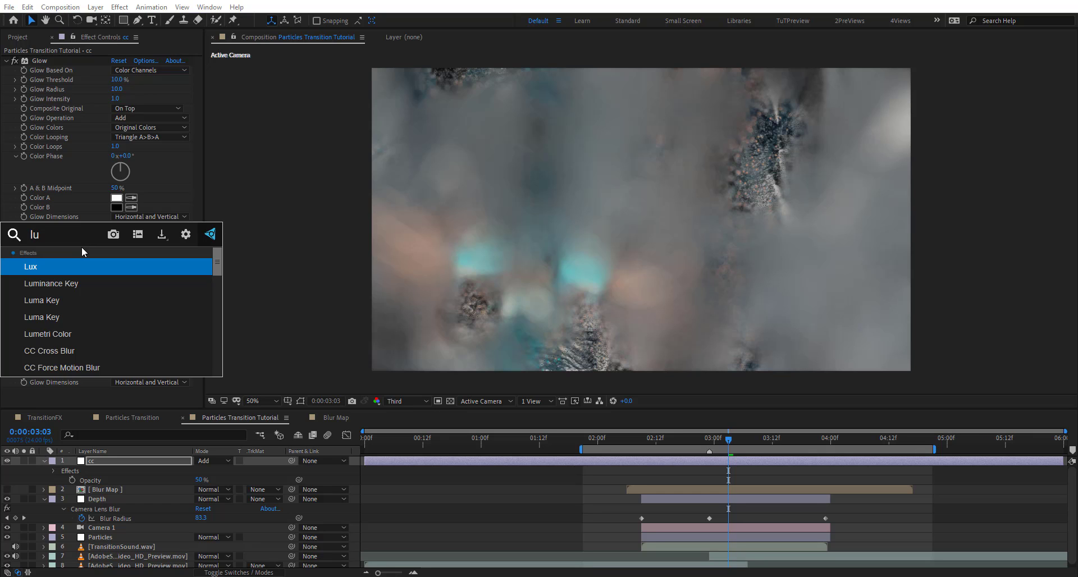
text(me)
key(Return)
click(31, 364)
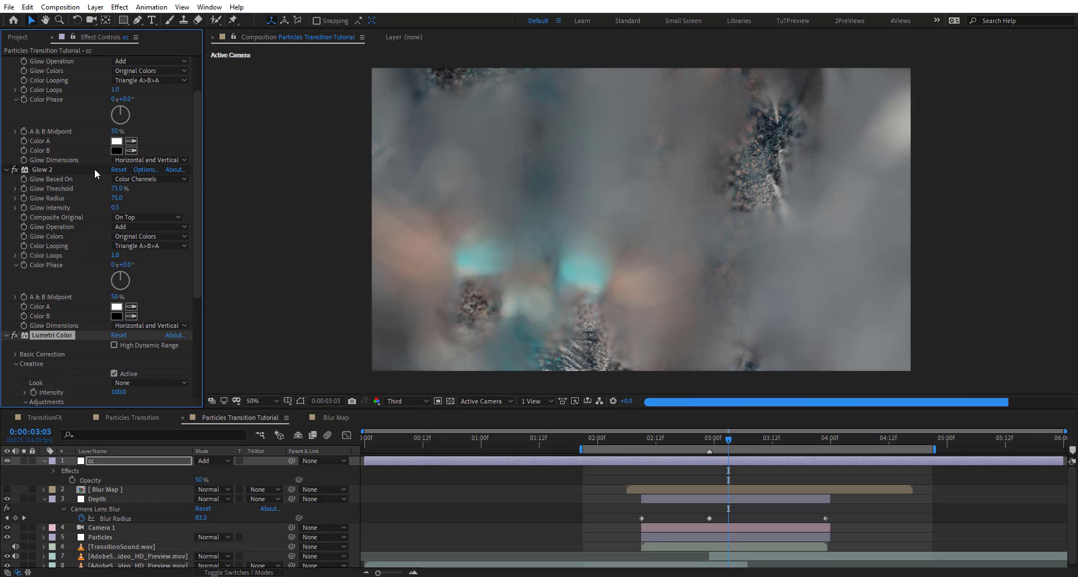
click(170, 218)
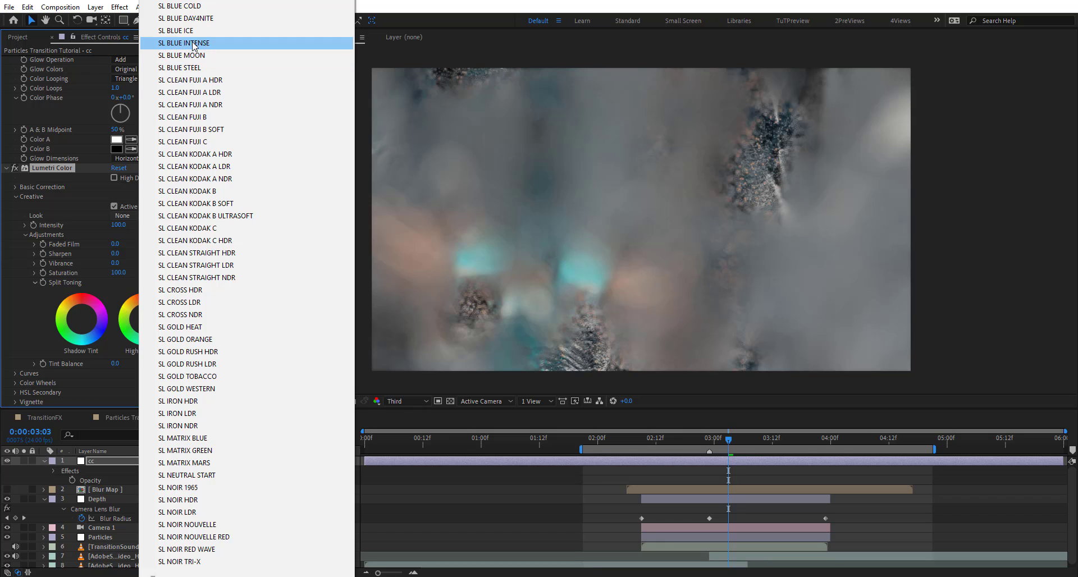
click(190, 43)
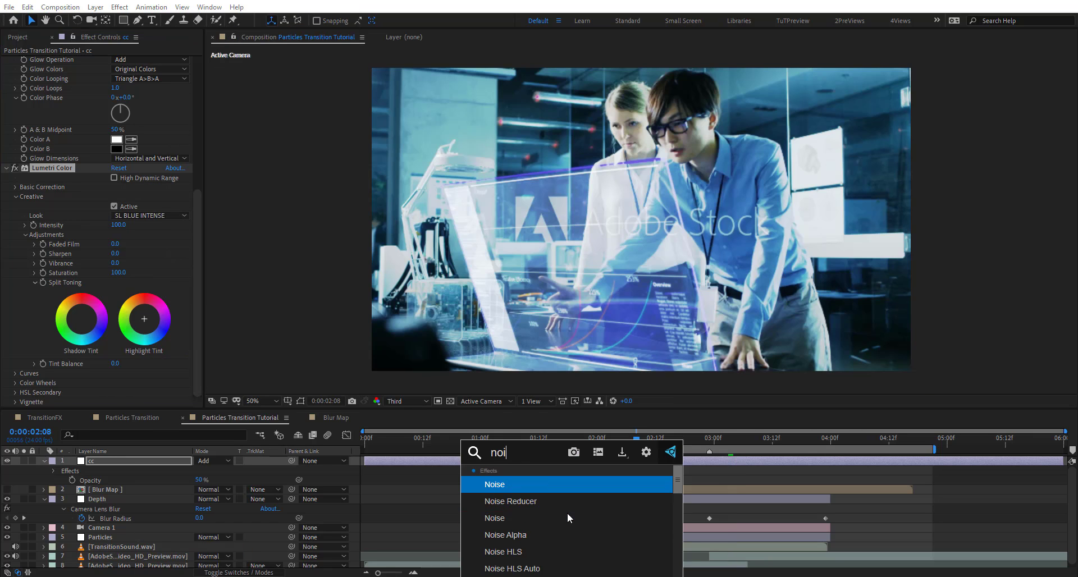
- Apply the Noise effect to the cc layer and set its Amount to 5%
text(e)
key(Return)
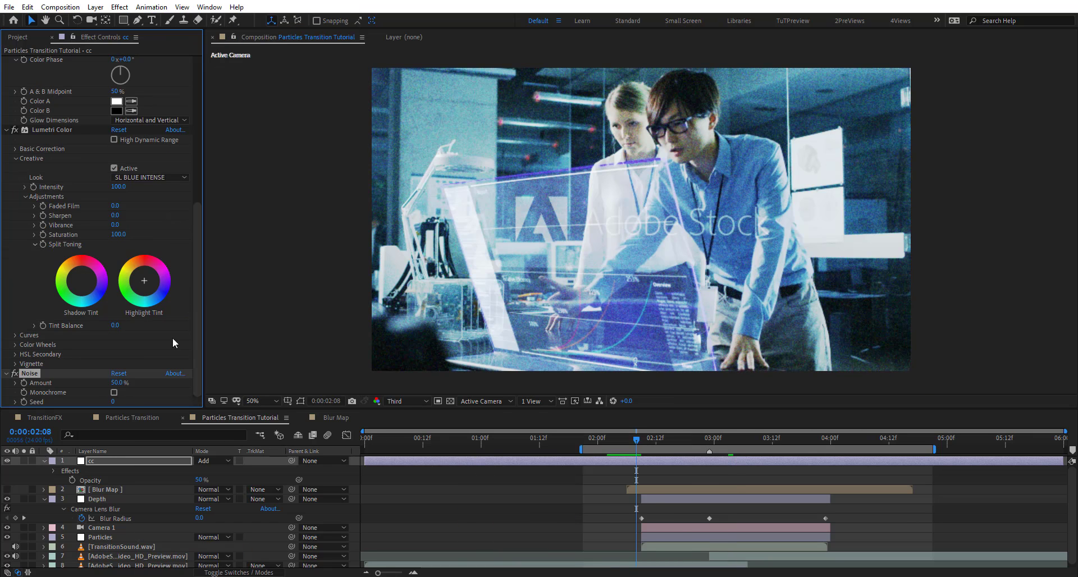
click(117, 385)
text(5)
key(Return)
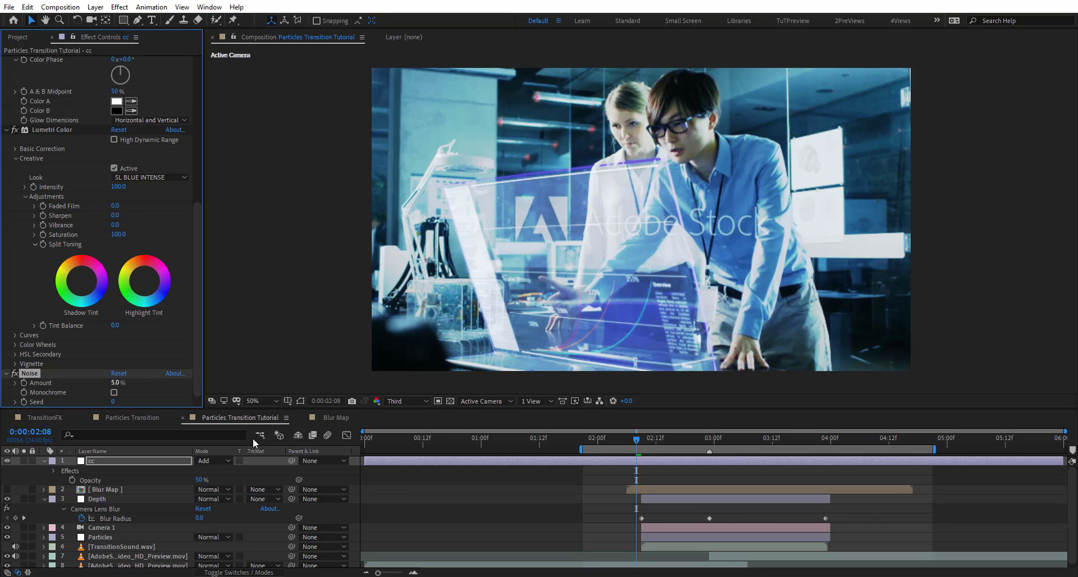
- Play back the transition from 0:00:02:02 and examine the frames around its start
drag(615, 437, 603, 460)
key(space)
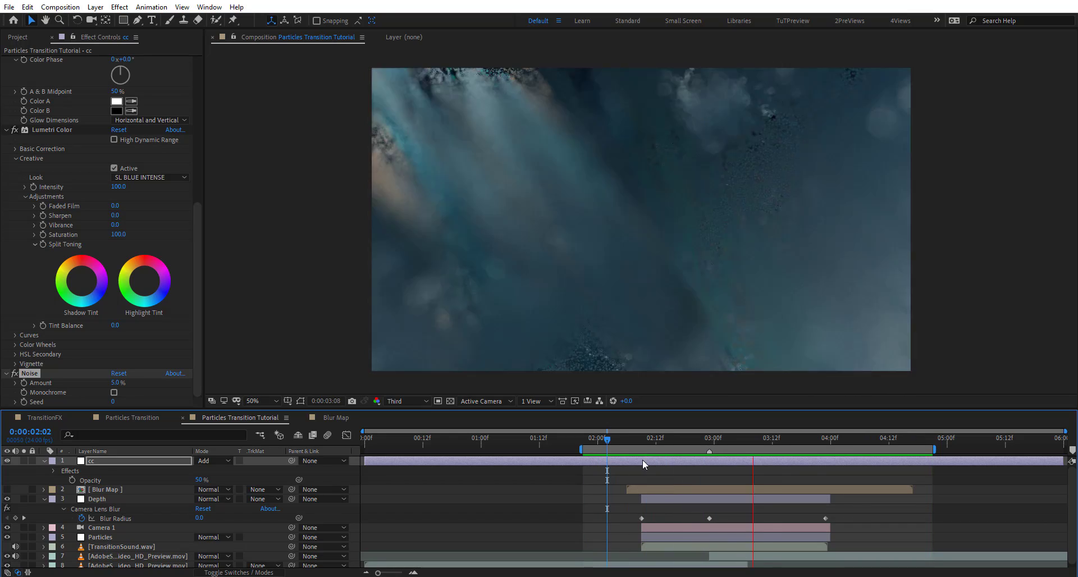
click(681, 440)
drag(694, 439, 645, 447)
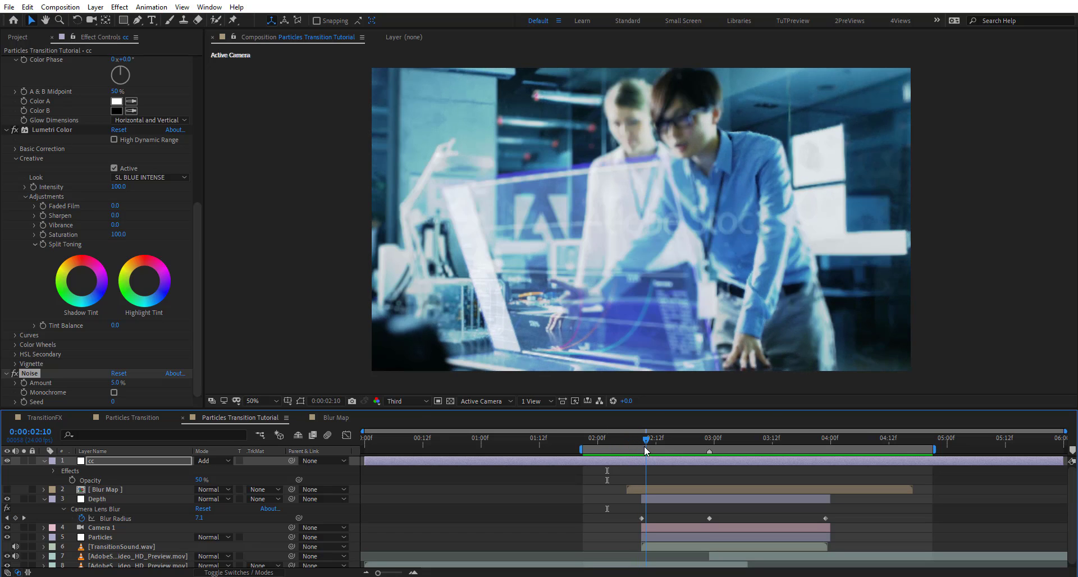
- Keyframe the Particles layer's opacity from 0% at 0:00:02:09 to 100% at 0:00:02:12
click(139, 538)
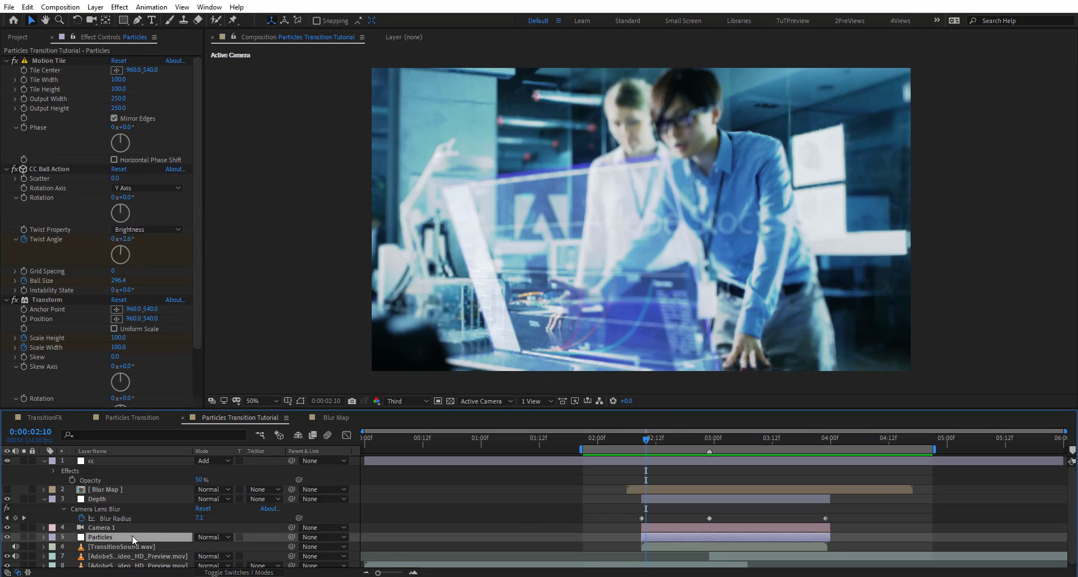
key(t)
scroll(281, 511, down, 1)
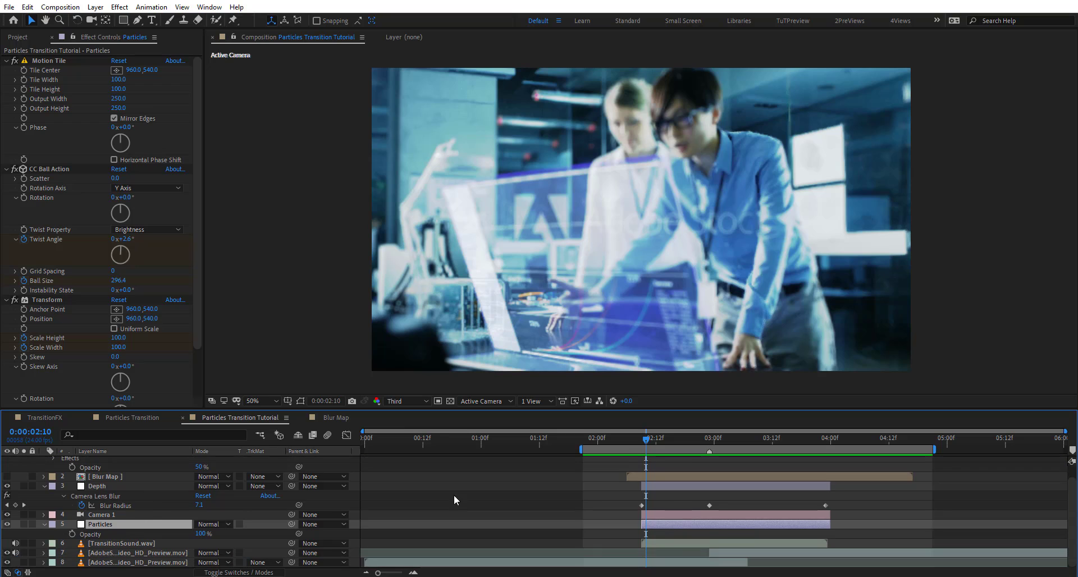
click(72, 535)
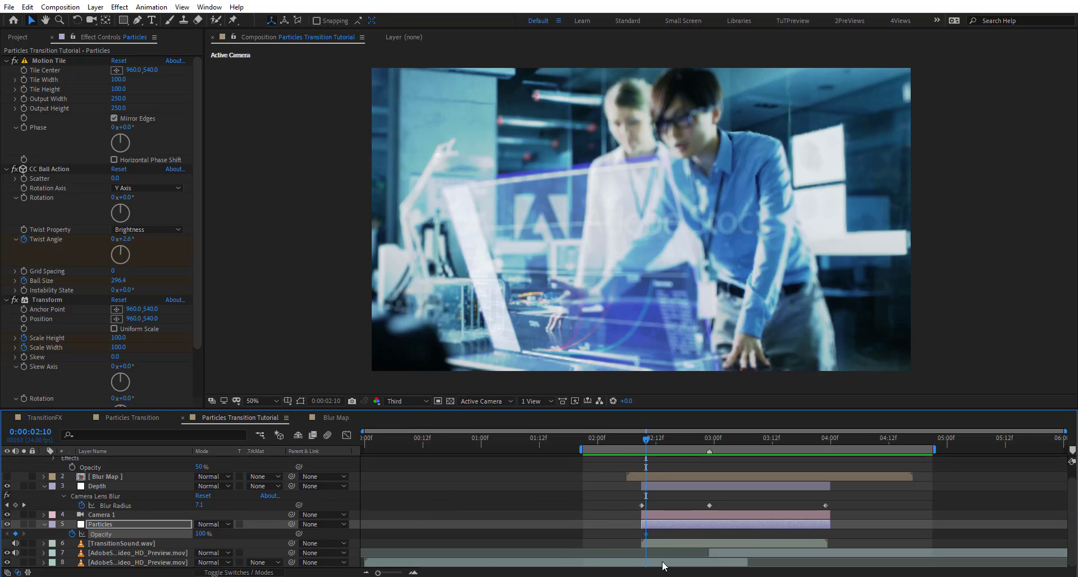
click(413, 573)
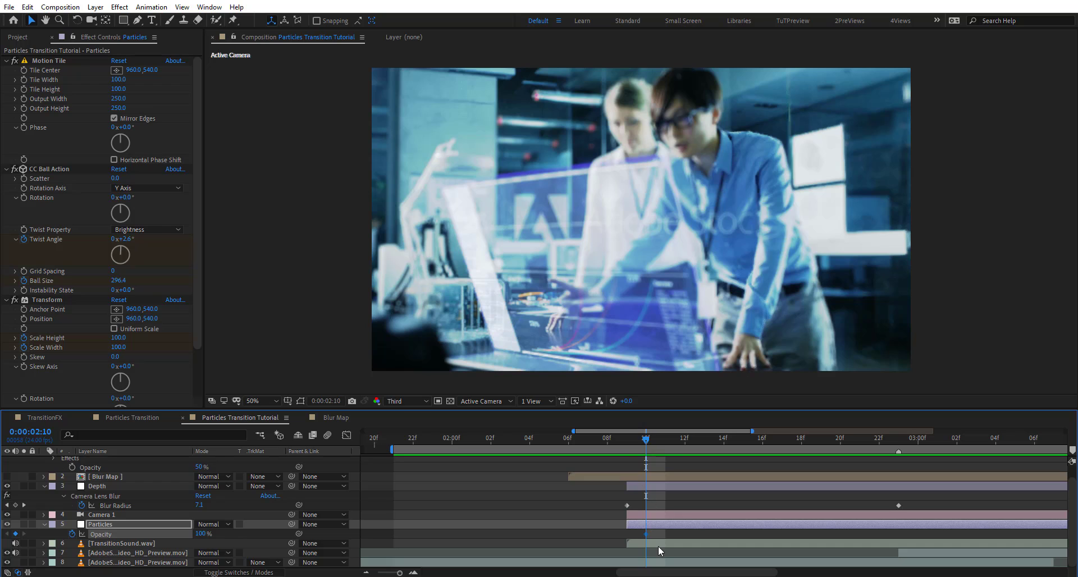
drag(659, 534, 693, 537)
click(625, 437)
drag(176, 532, 163, 531)
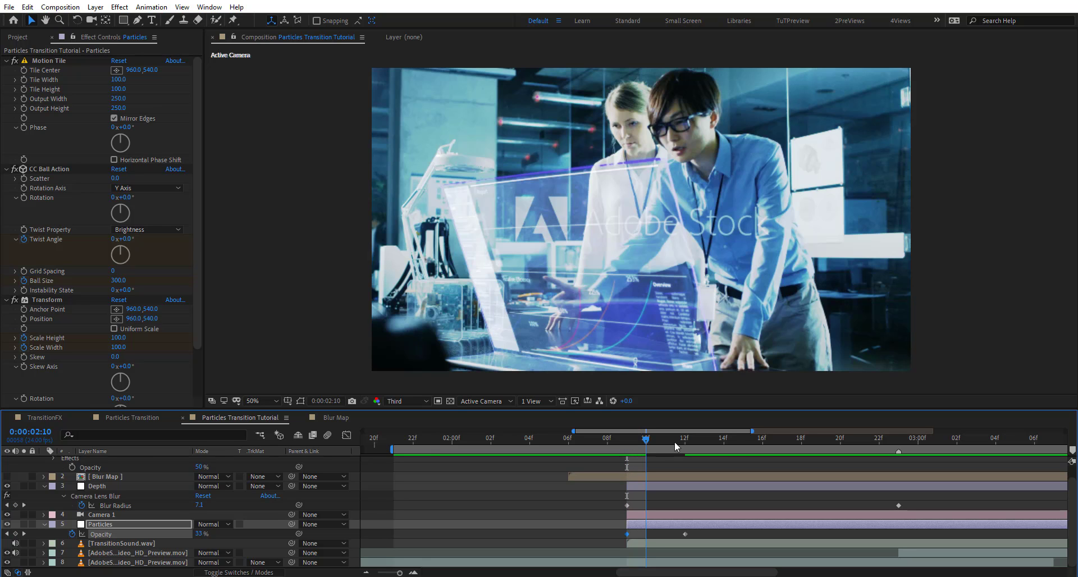
mouse_move(675, 441)
mouse_down()
mouse_move(756, 447)
mouse_move(666, 444)
mouse_up()
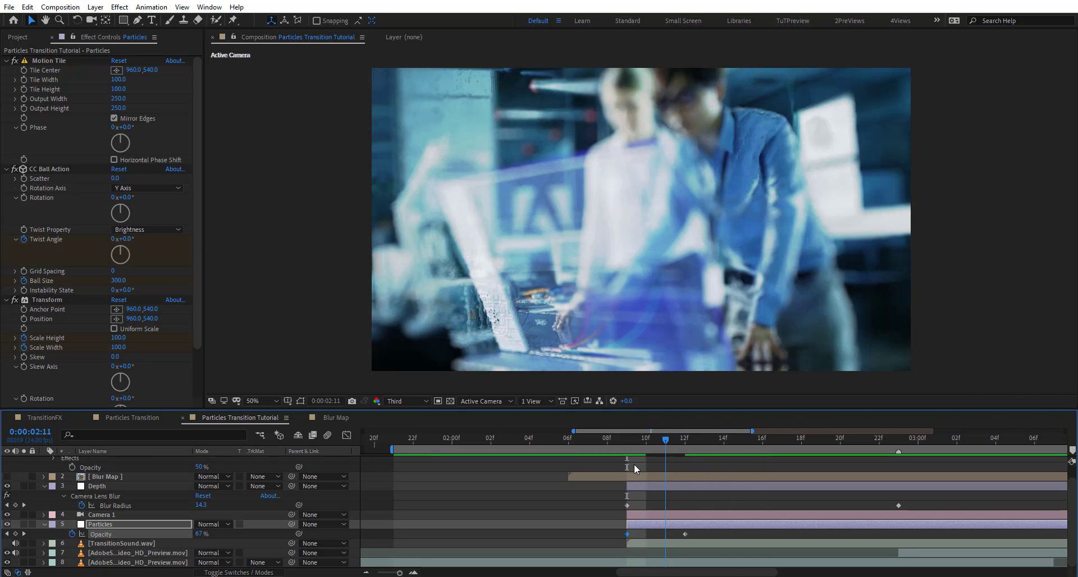
- Copy the two Particles opacity keyframes to 0:00:03:20 and time-reverse them for a fade-out
key(j)
drag(699, 537, 588, 543)
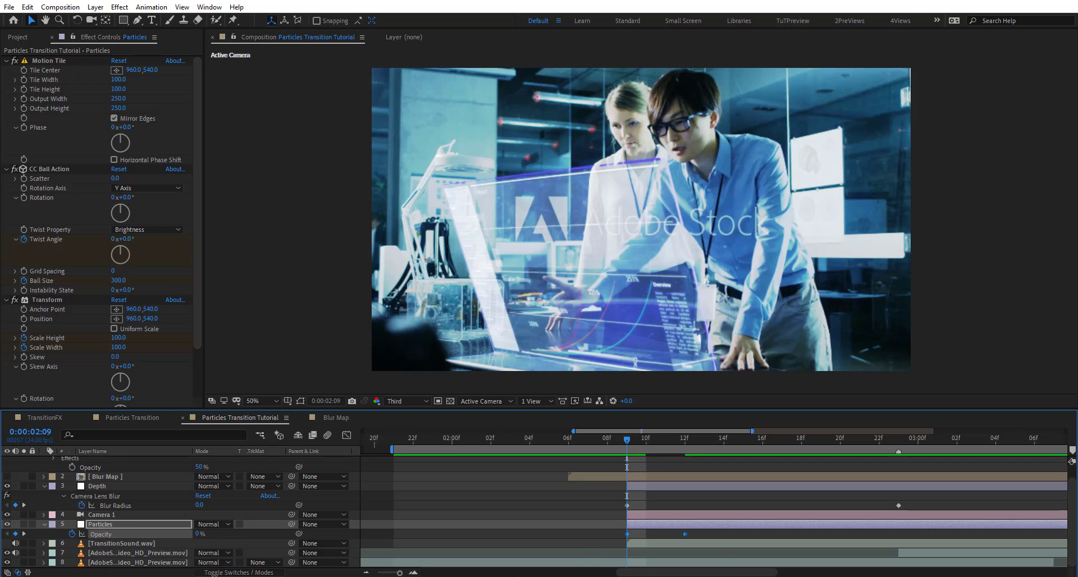
drag(725, 567, 868, 568)
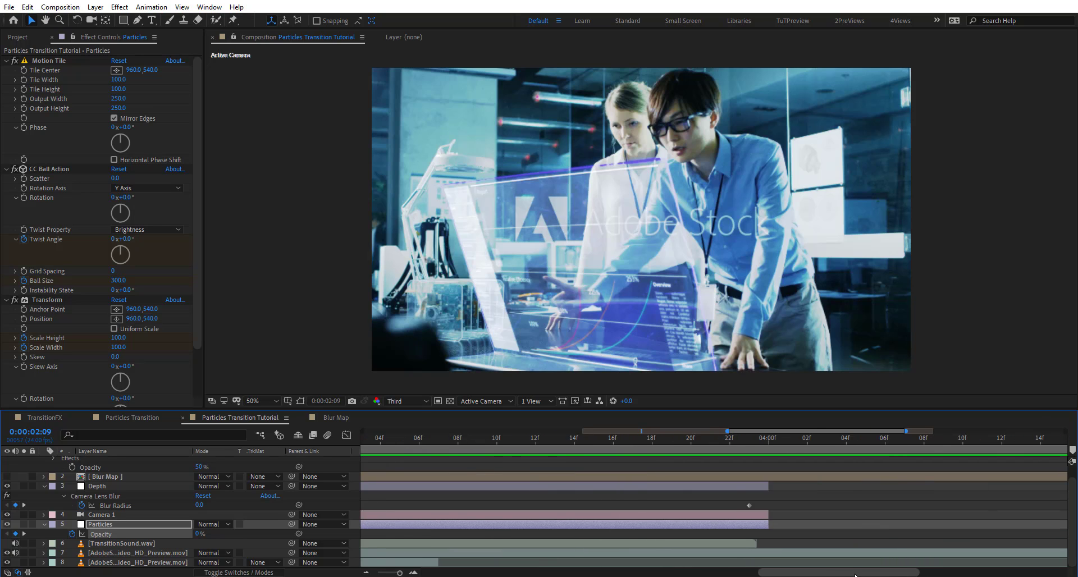
click(692, 441)
key(ctrl+v)
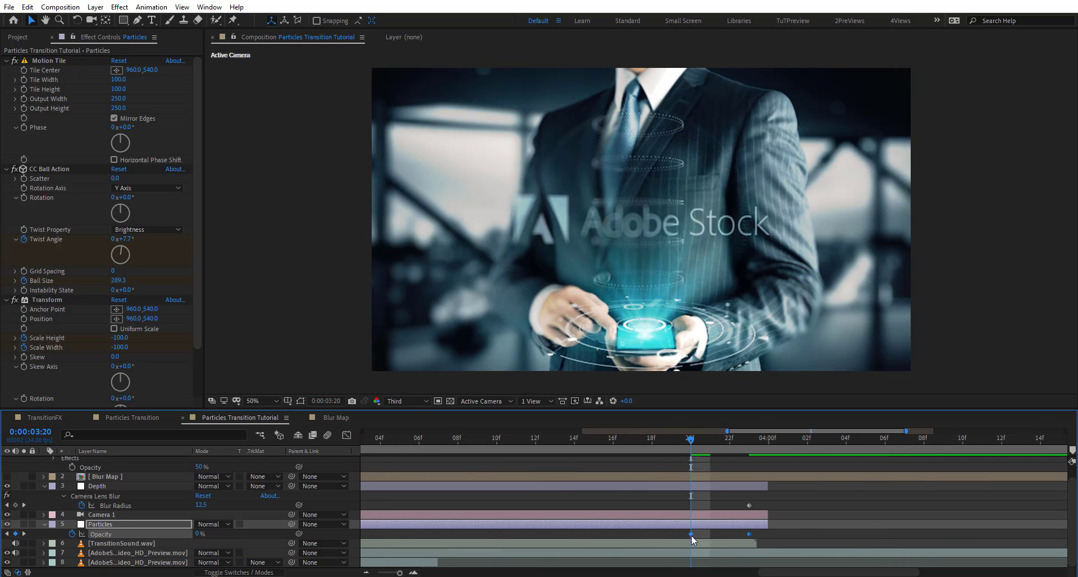
right_click(692, 535)
mouse_move(730, 527)
click(870, 528)
click(664, 456)
key(minus)
key(minus)
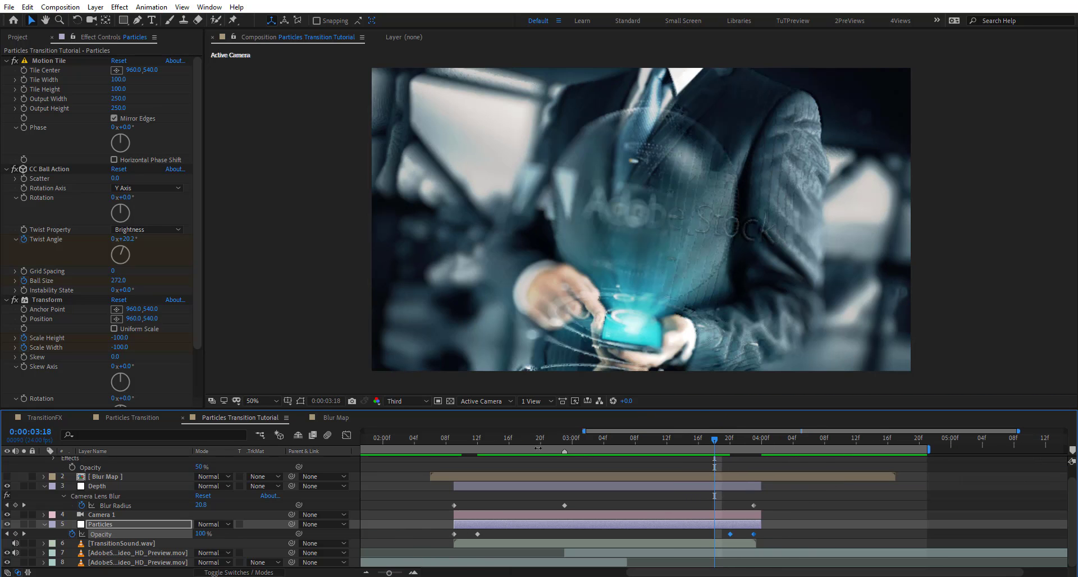
- Apply Curves to the Particles layer and steepen its Alpha curve so it reaches maximum near the low end
mouse_move(601, 439)
mouse_down()
mouse_move(578, 440)
mouse_move(598, 436)
mouse_move(588, 438)
mouse_up()
click(124, 525)
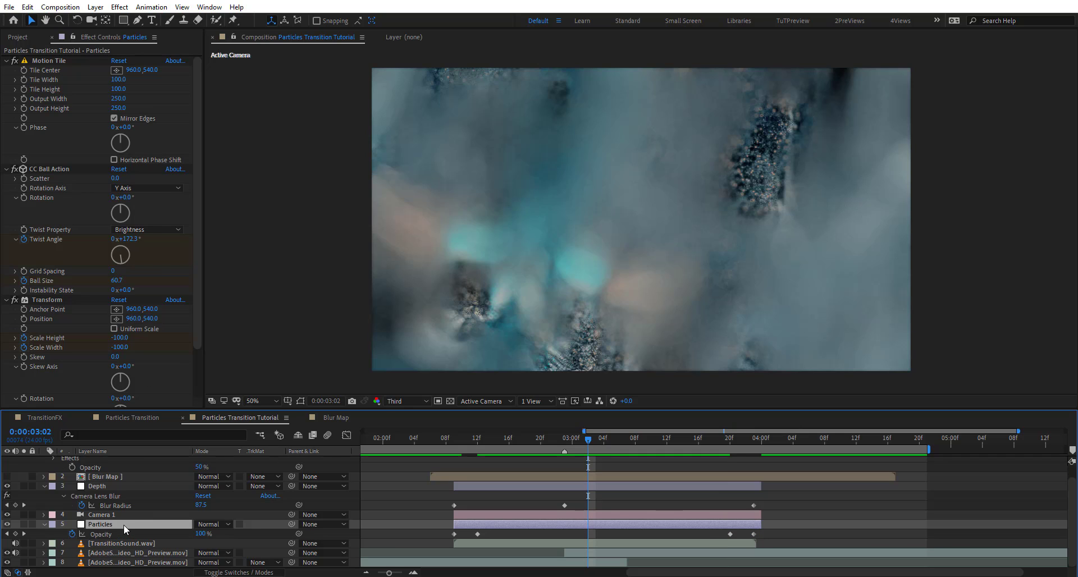
key(ctrl+space)
text(cur)
key(Return)
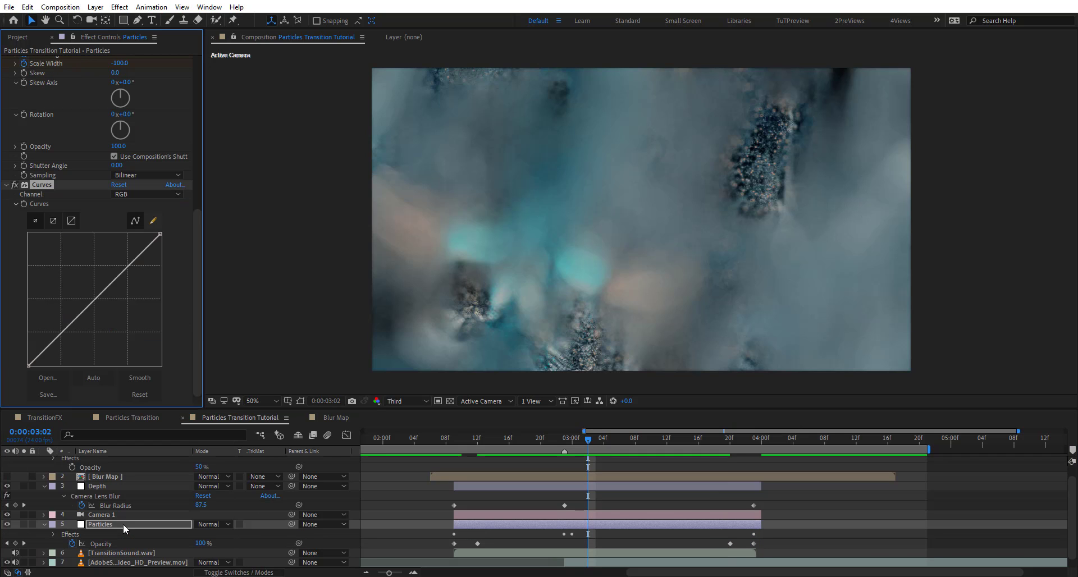
click(150, 195)
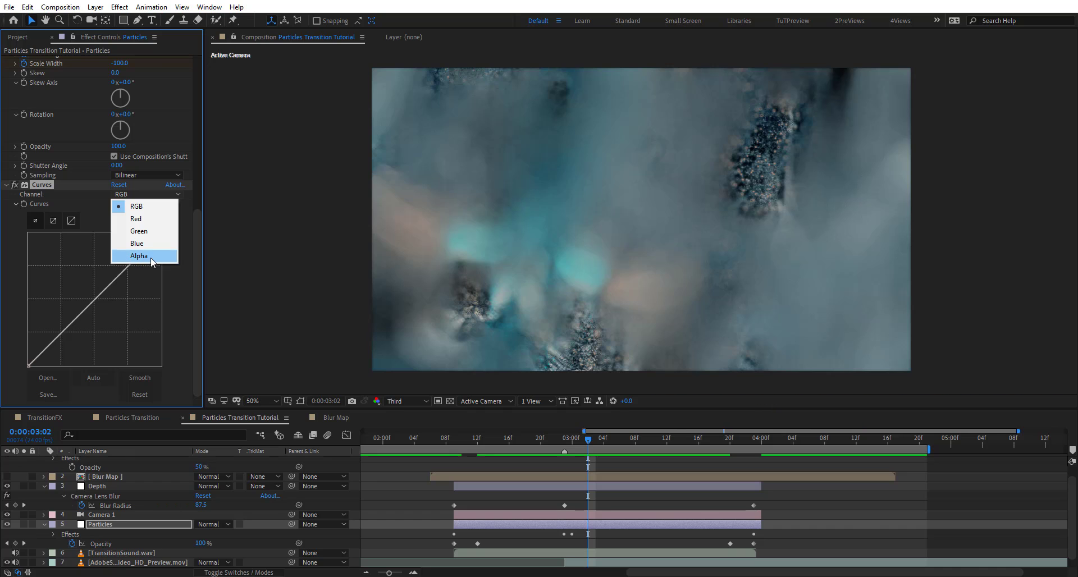
click(151, 256)
drag(94, 299, 95, 280)
drag(52, 238, 50, 237)
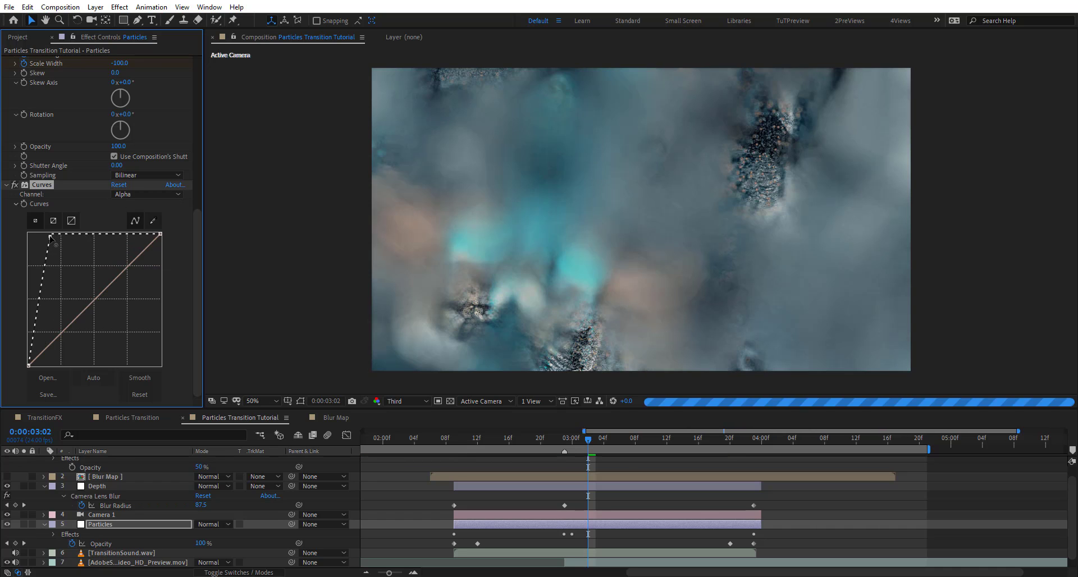
mouse_move(50, 239)
mouse_down()
mouse_move(121, 272)
mouse_move(48, 228)
mouse_up()
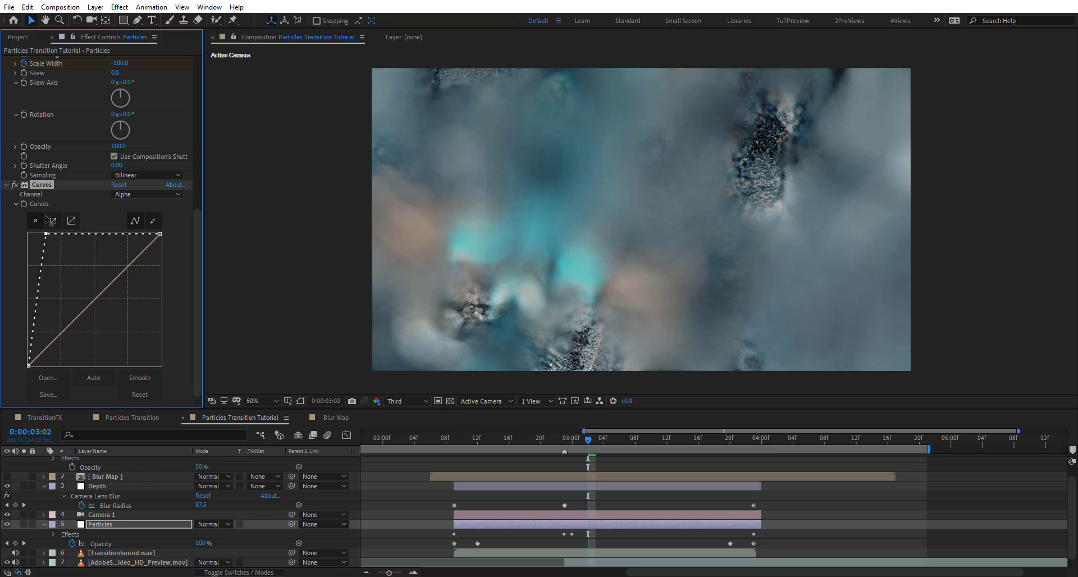
- Compare the frame at 0:00:03:02 with the Curves effect off and on
click(14, 186)
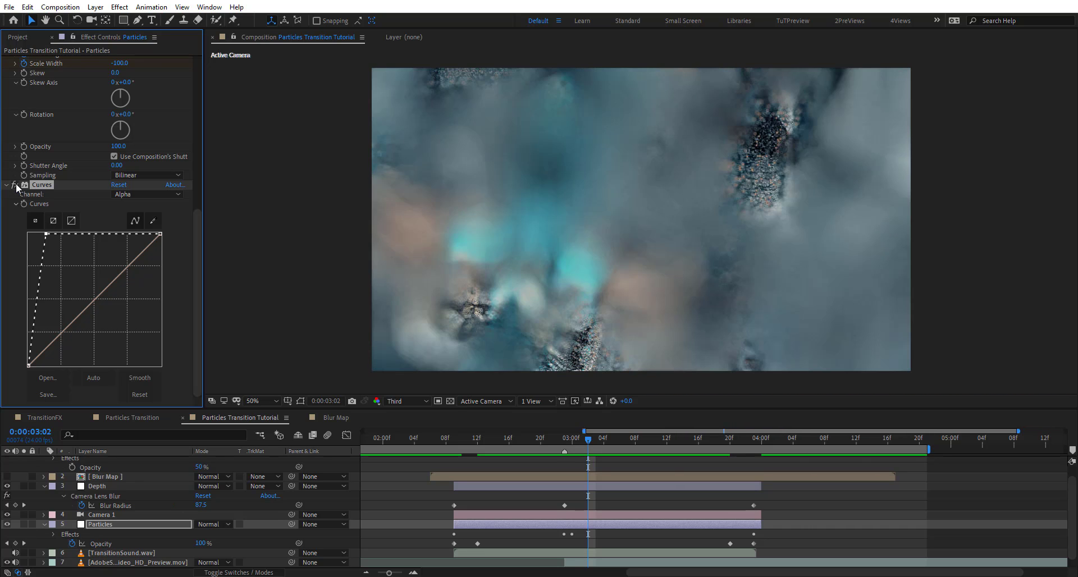
click(14, 185)
click(14, 185)
click(15, 186)
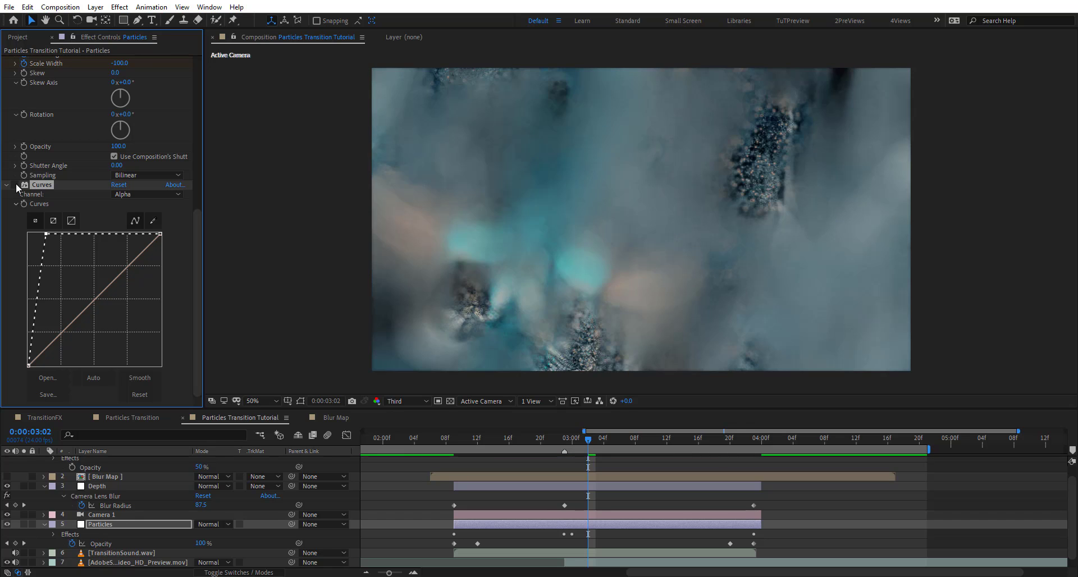
click(15, 186)
click(15, 185)
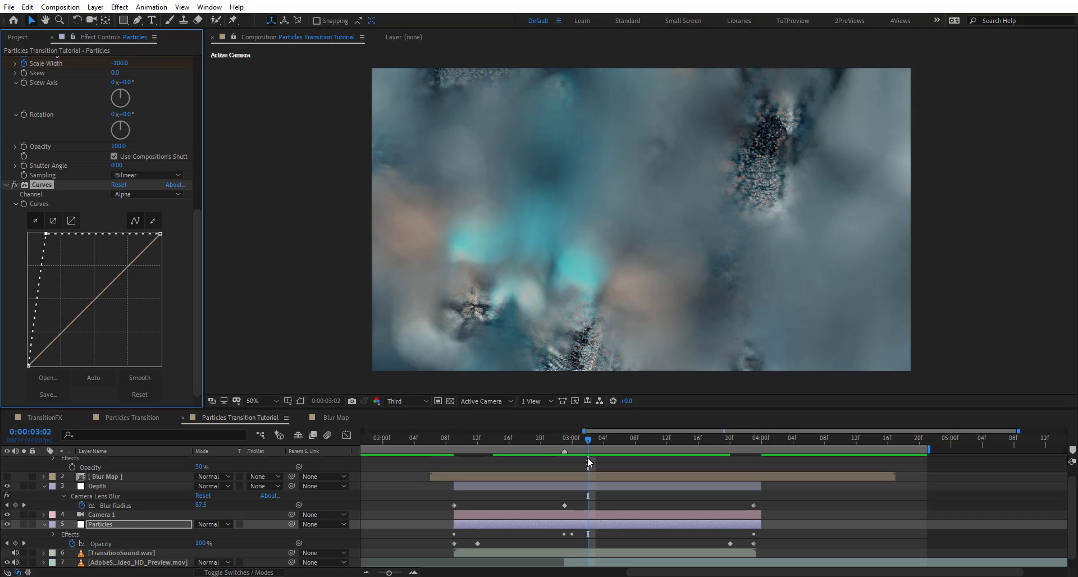
- Play back the whole transition from 0:00:02:03 to review the particles and opacity fades
click(549, 440)
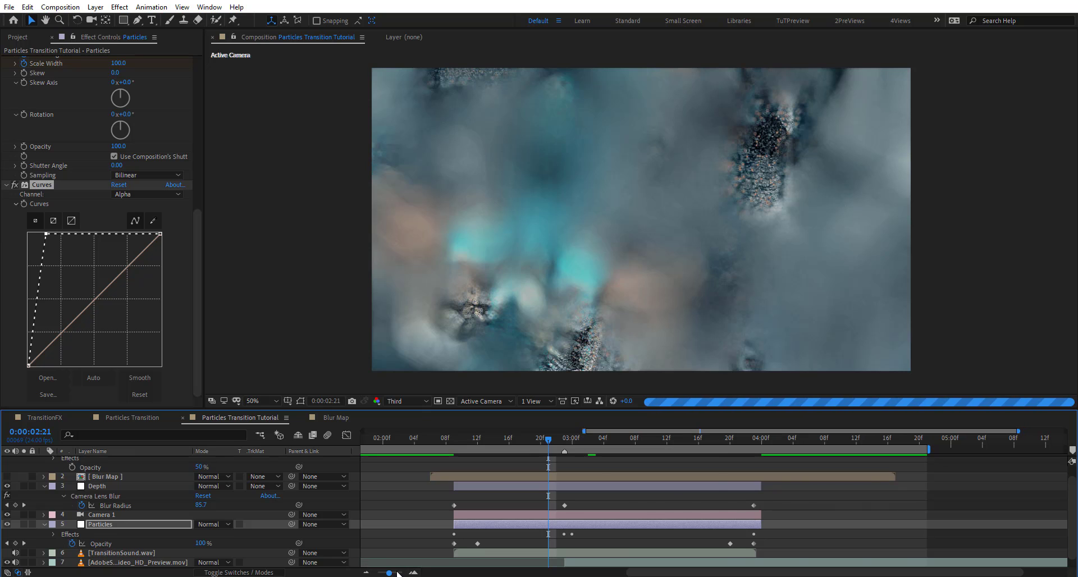
key(minus)
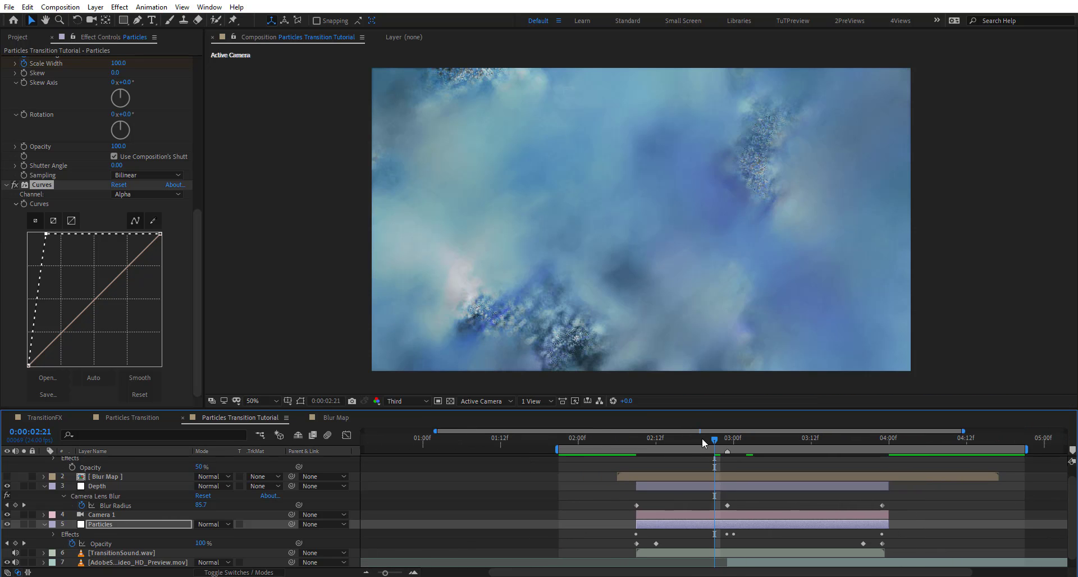
drag(702, 442, 598, 441)
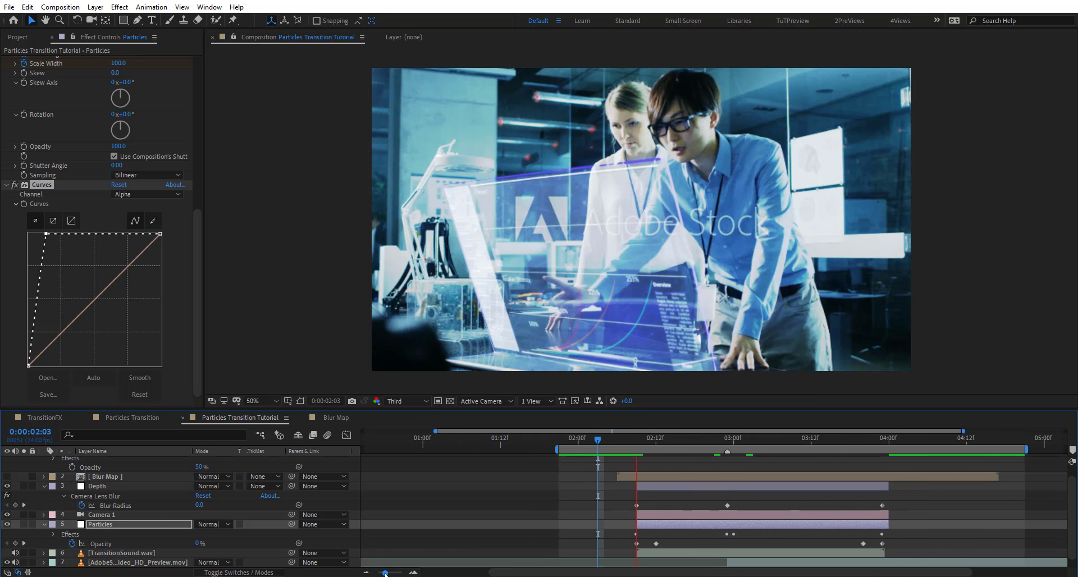
drag(385, 573, 378, 573)
key(space)
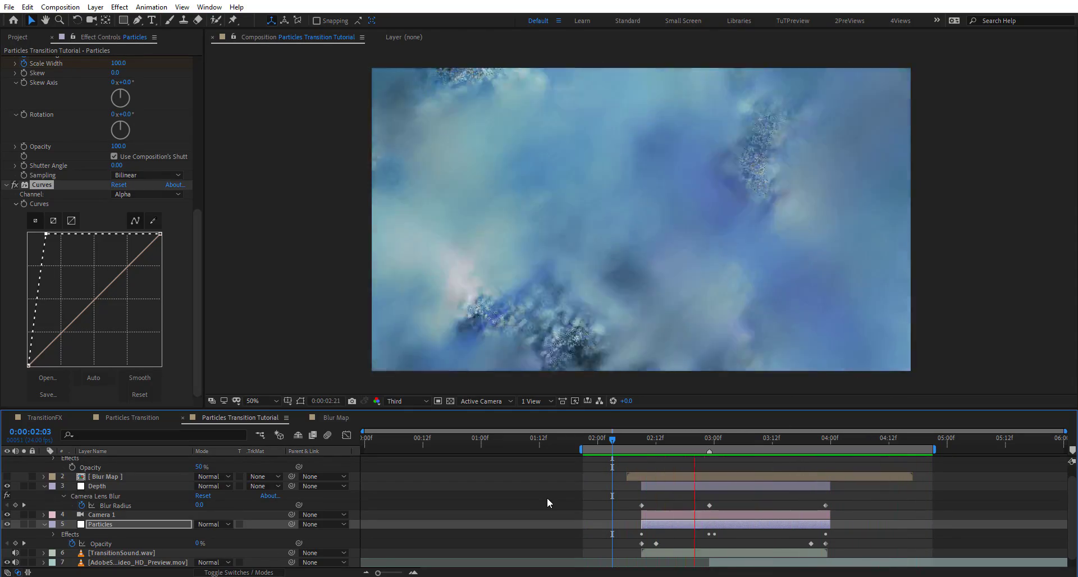
key(space)
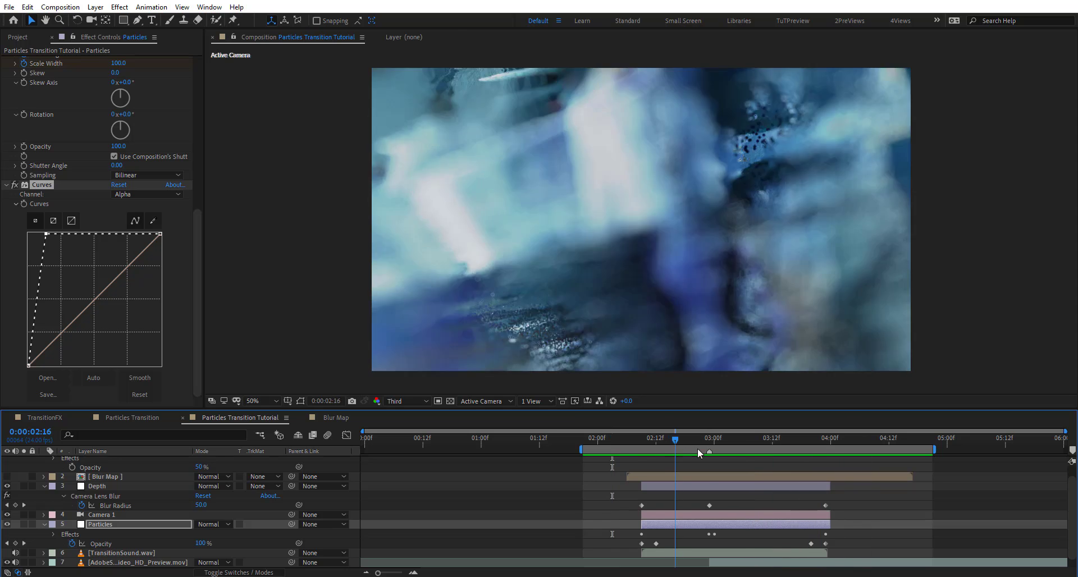
- Park the playhead at 0:00:03:07 and collapse the expanded properties of the cc, Depth and Particles layers
click(748, 449)
scroll(60, 476, up, 1)
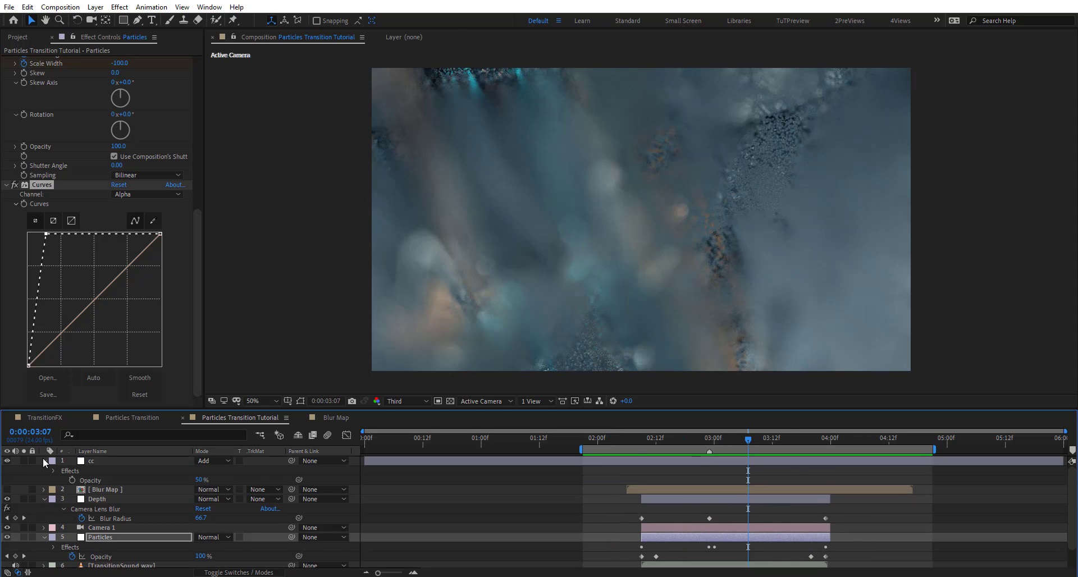
click(44, 461)
click(45, 480)
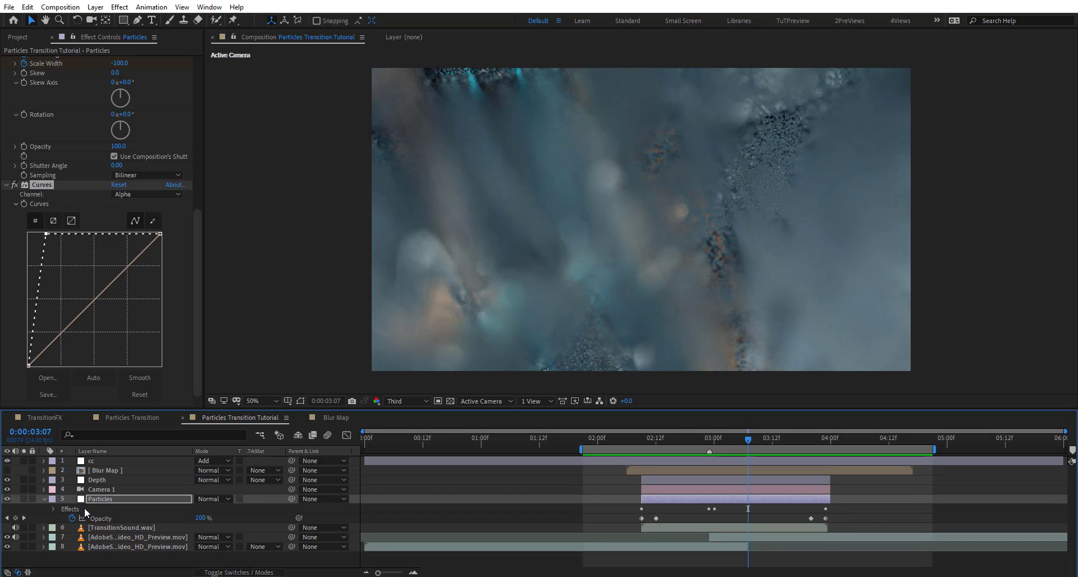
click(43, 499)
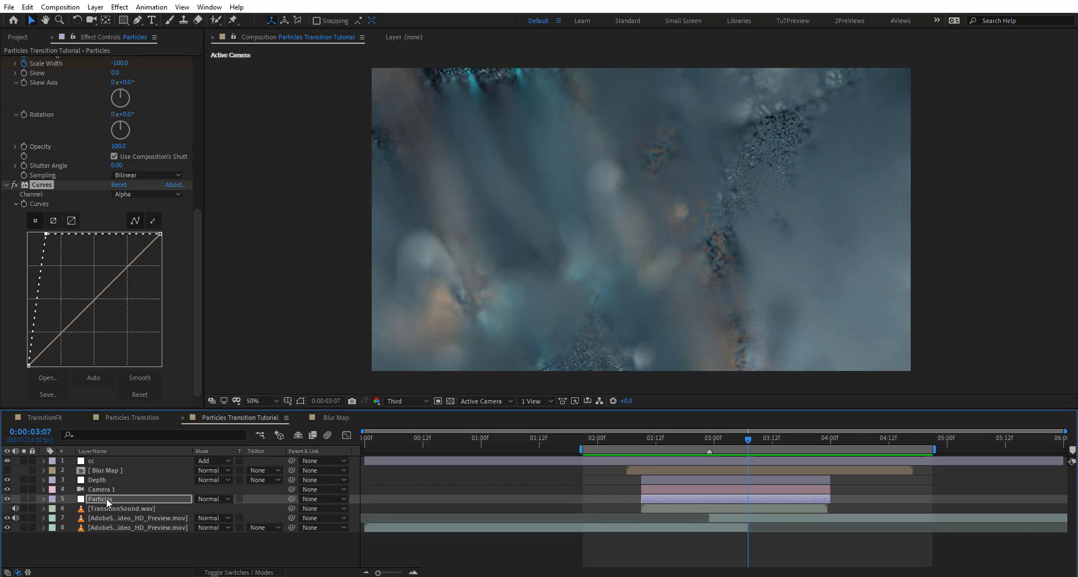
- Pre-compose all layers except cc into a new composition named TRansition, moving all attributes into it
drag(108, 540, 110, 470)
right_click(123, 494)
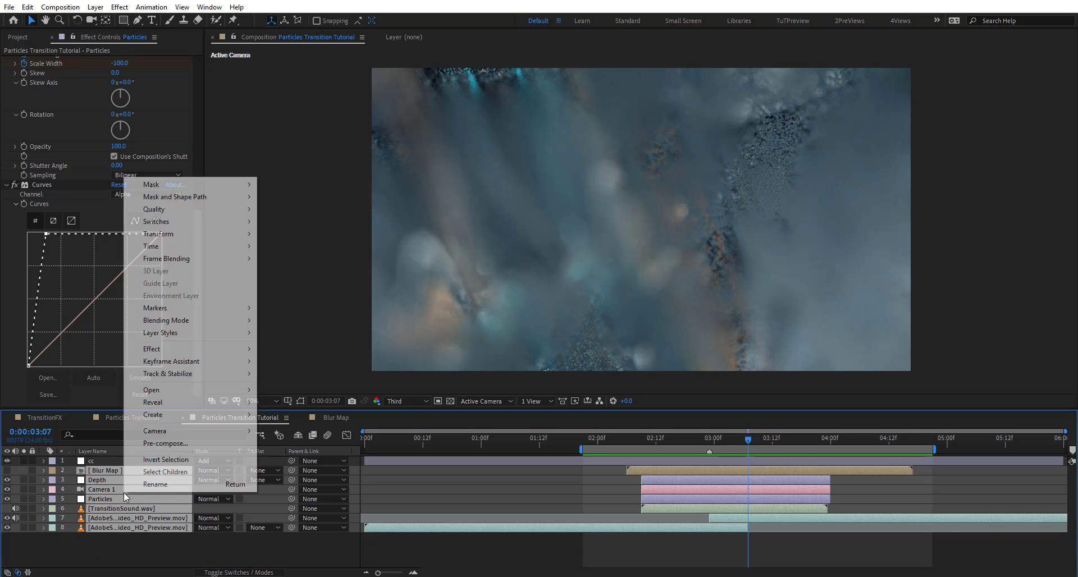
click(213, 443)
text(TRa)
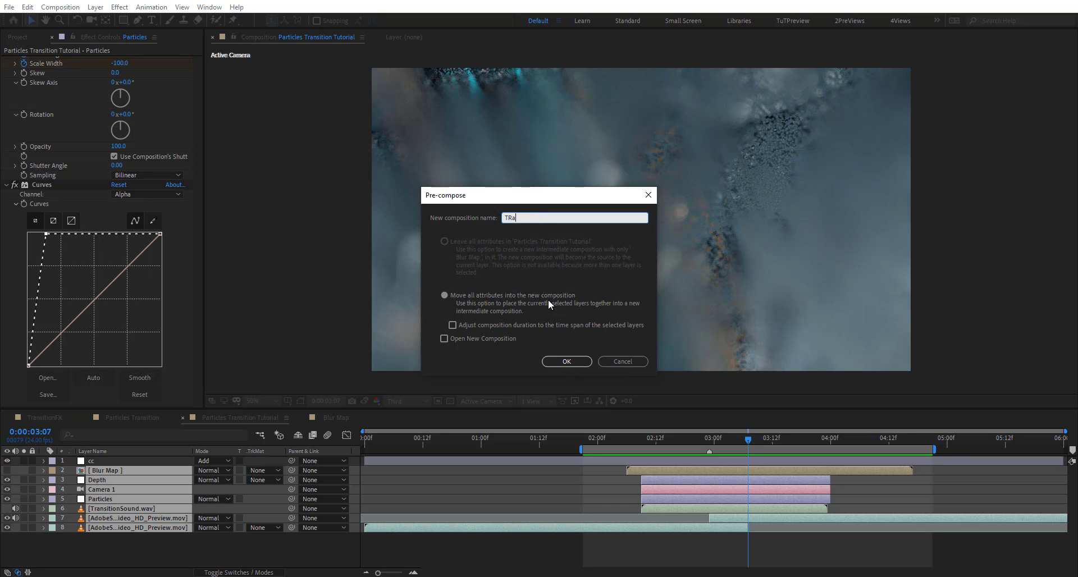
text(nsition)
key(Return)
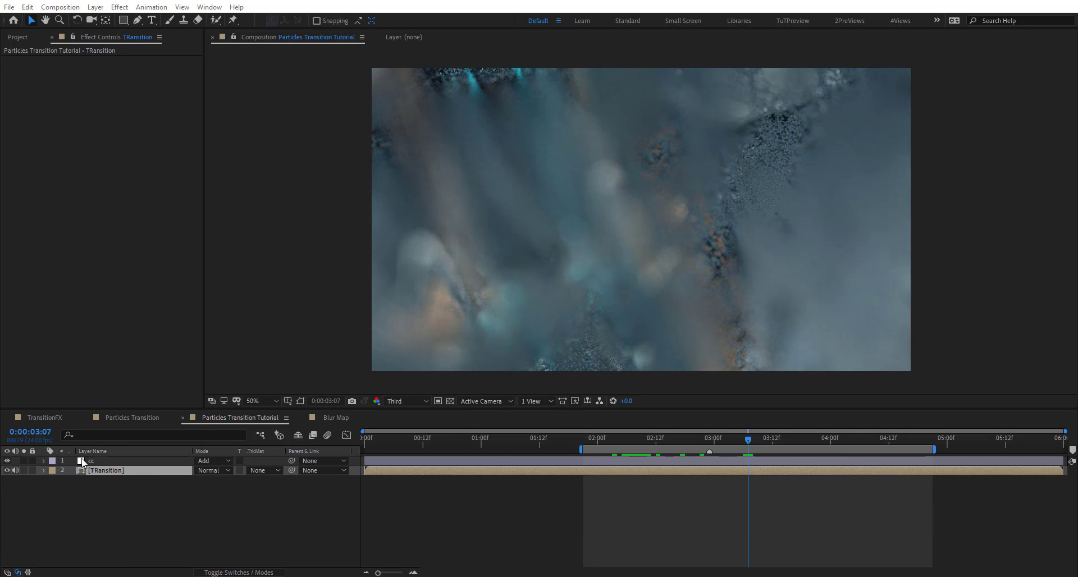
- Move the playhead to 0:00:02:05 and add _MG_1857 .jpg and _MG_3116.jpg from the footages folder beneath the TRansition layer
click(119, 460)
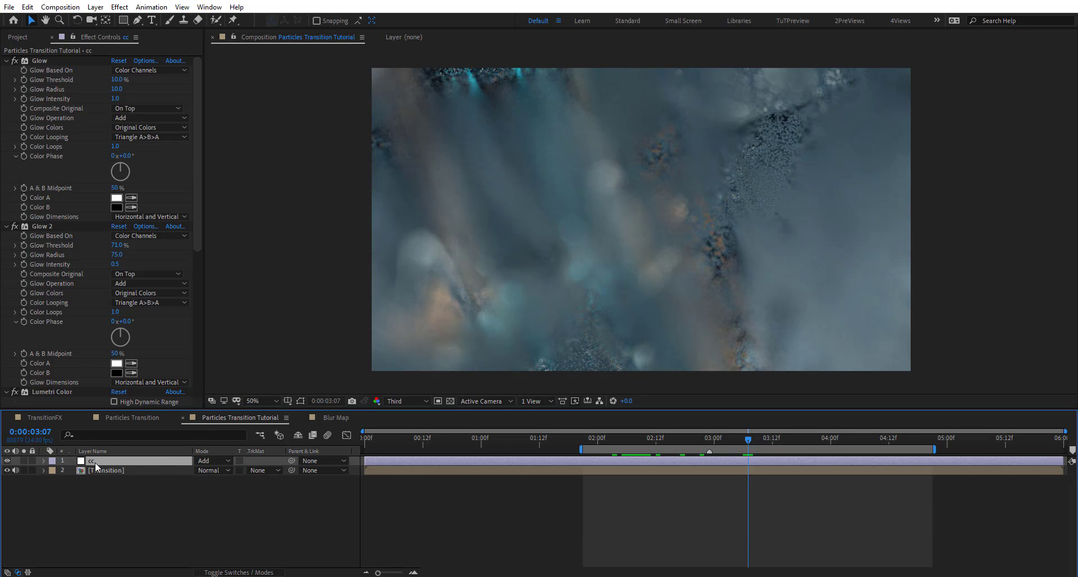
drag(658, 437, 622, 446)
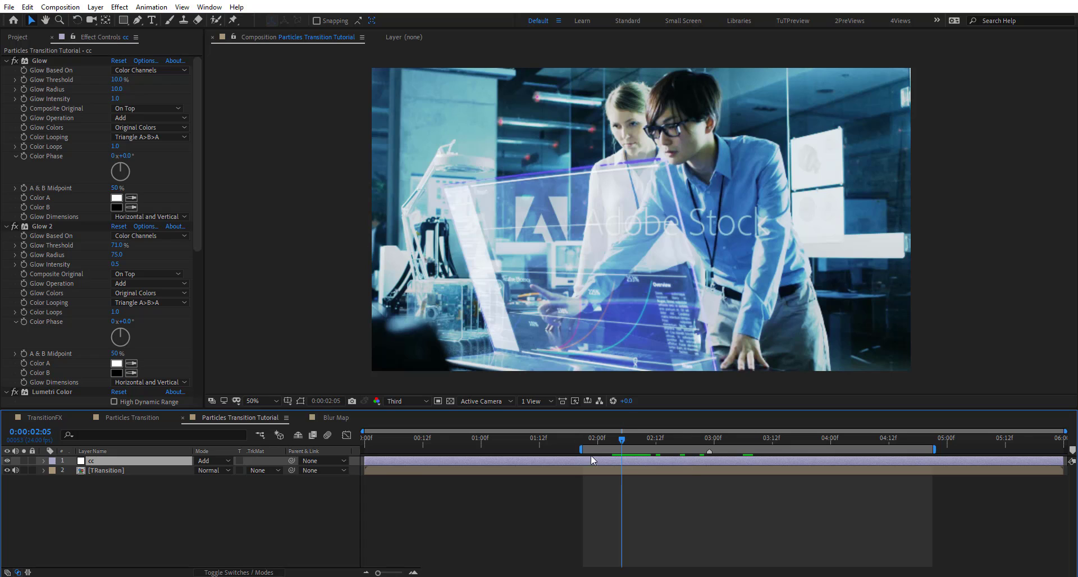
click(18, 37)
click(5, 150)
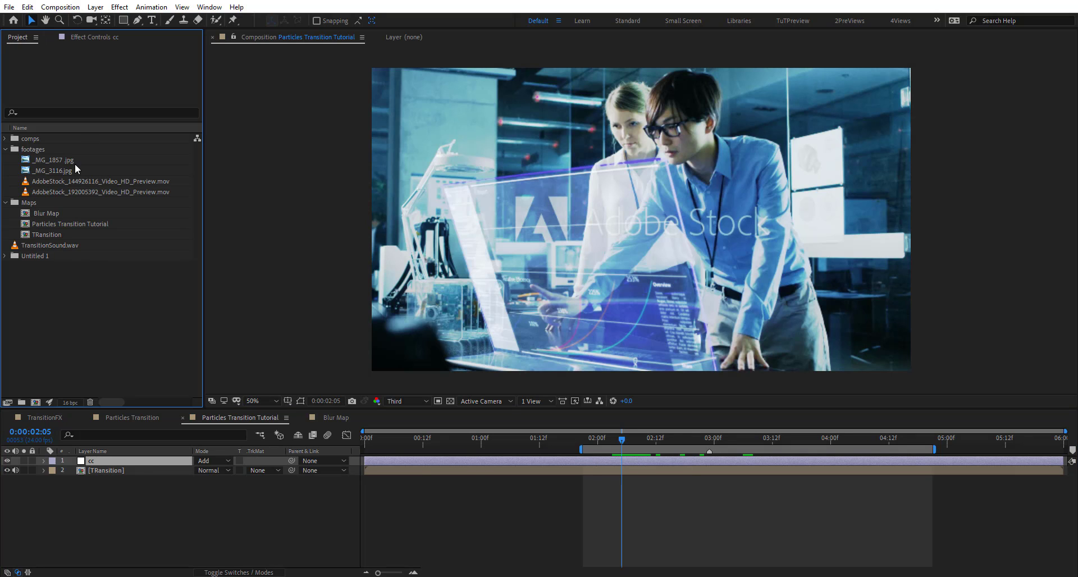
click(70, 161)
shift+click(60, 170)
drag(71, 174, 107, 517)
- Stack _MG_3116.jpg above _MG_1857 .jpg and shift its start to about 0:00:02:22
drag(399, 489, 789, 493)
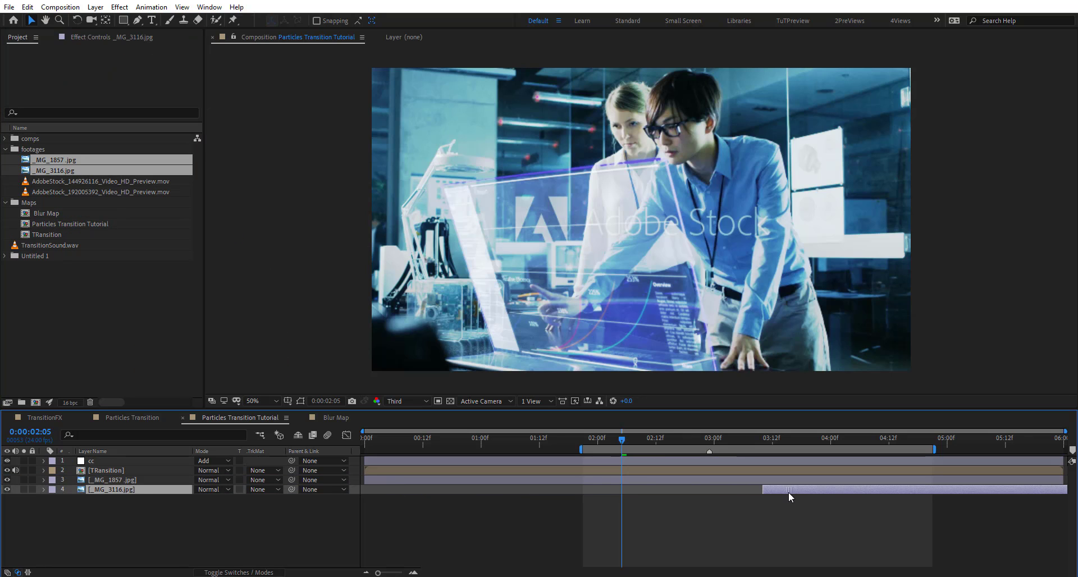
drag(112, 481, 132, 505)
click(702, 479)
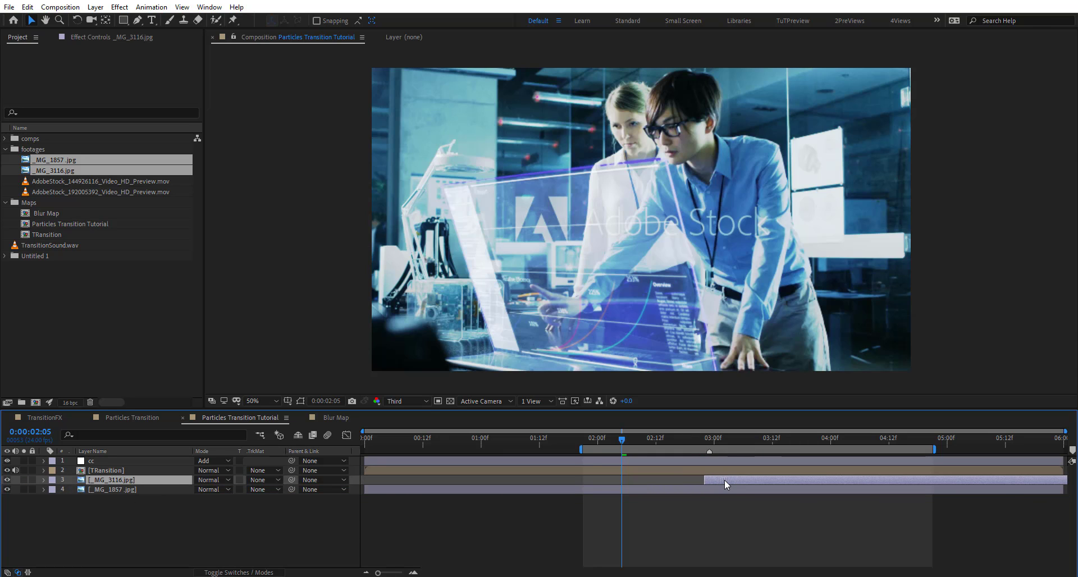
- Solo the two image layers and scale both to 41%
drag(24, 480, 23, 489)
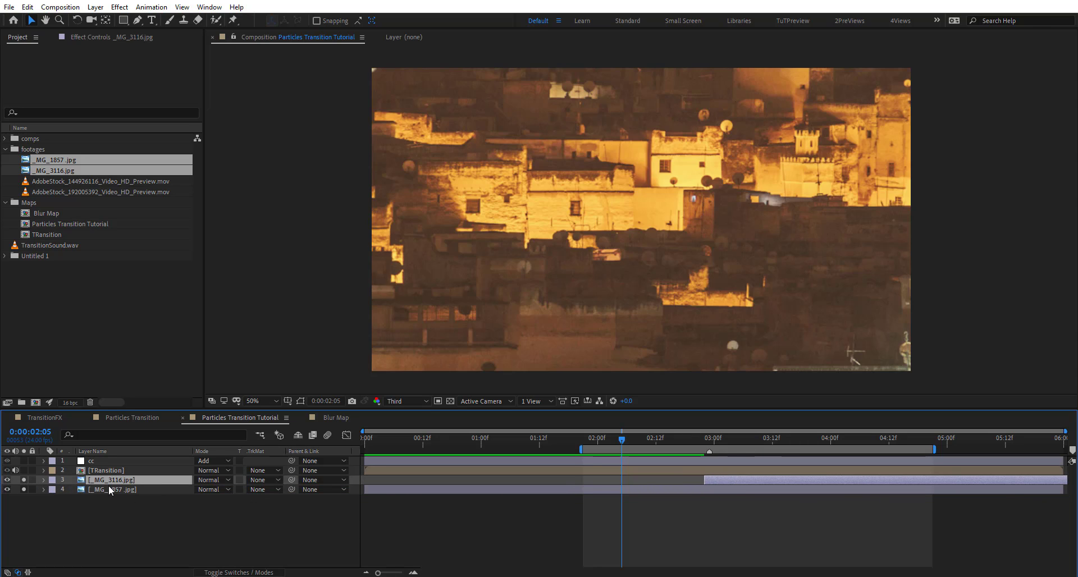
shift+click(113, 489)
key(s)
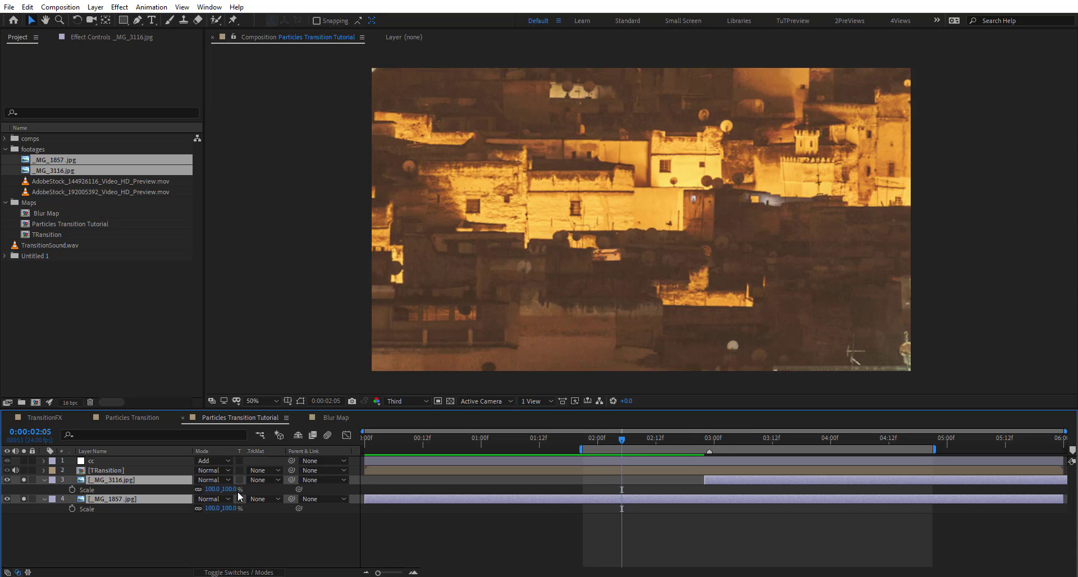
drag(237, 491, 191, 488)
click(244, 533)
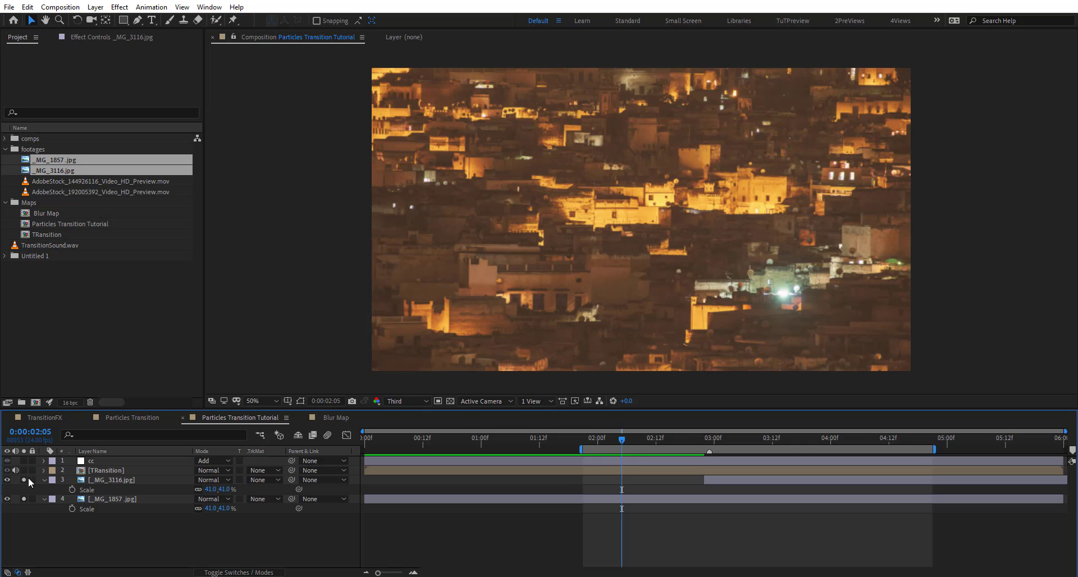
- Turn off the image solos, convert both AdobeStock video layers inside TRansition to guide layers, and return to Particles Transition Tutorial
click(109, 471)
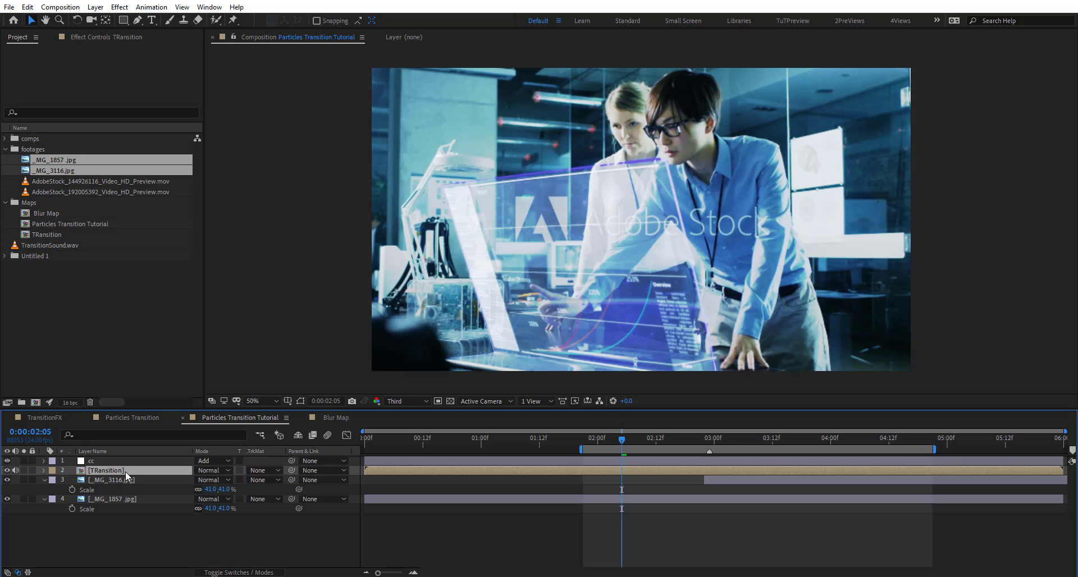
double_click(126, 471)
drag(115, 525, 133, 510)
right_click(147, 513)
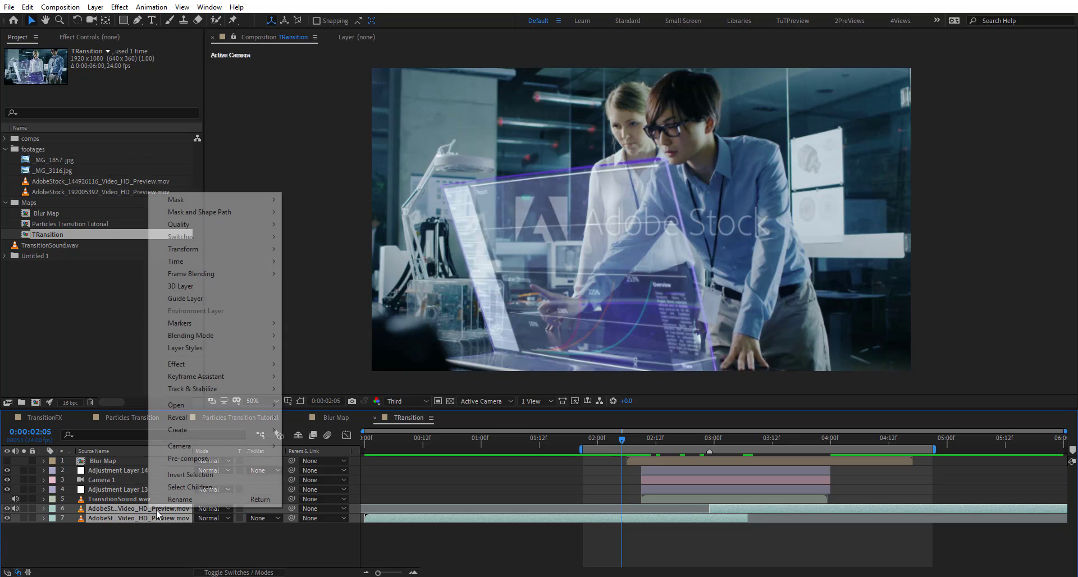
click(205, 300)
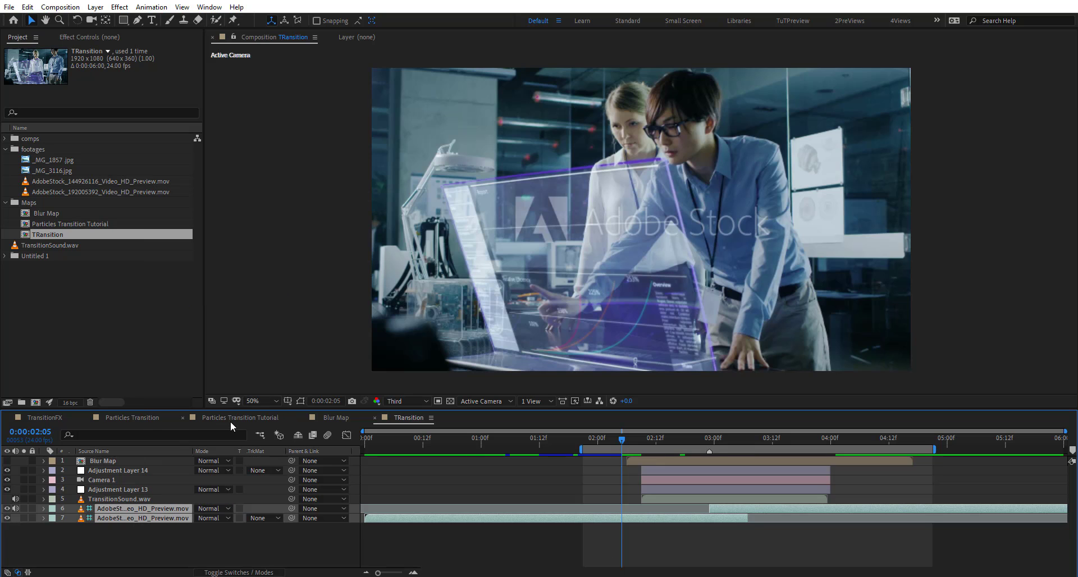
click(231, 423)
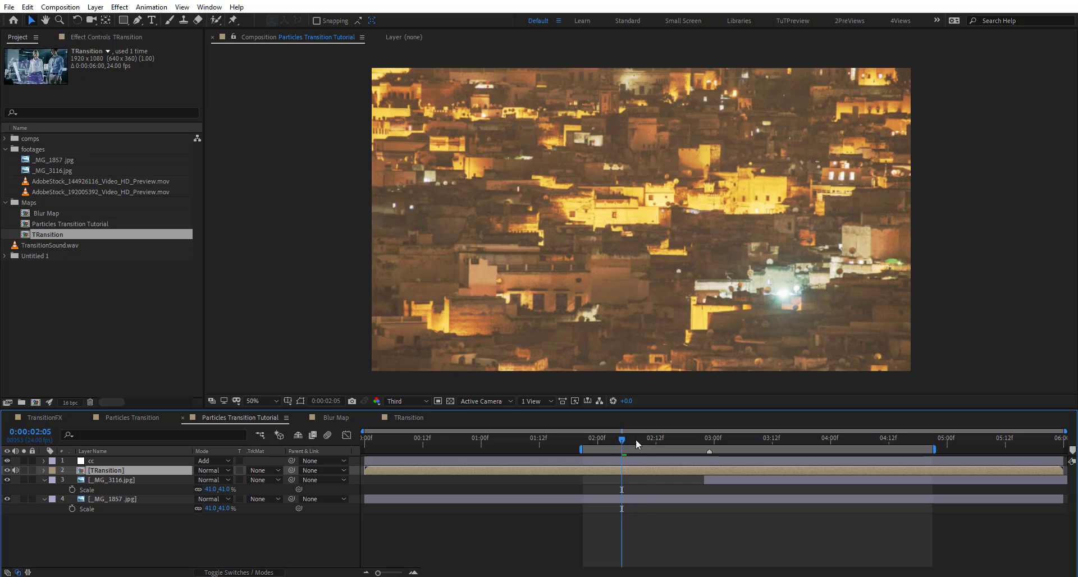
- At 0:00:02:14, show the layer switches and enable Collapse Transformations on the TRansition layer
drag(804, 443, 663, 454)
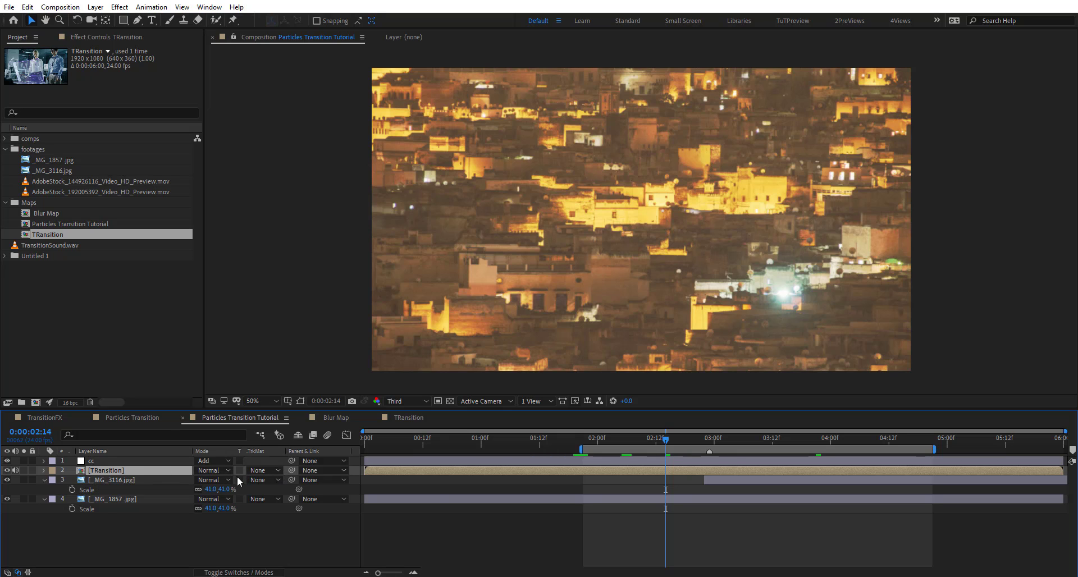
click(7, 573)
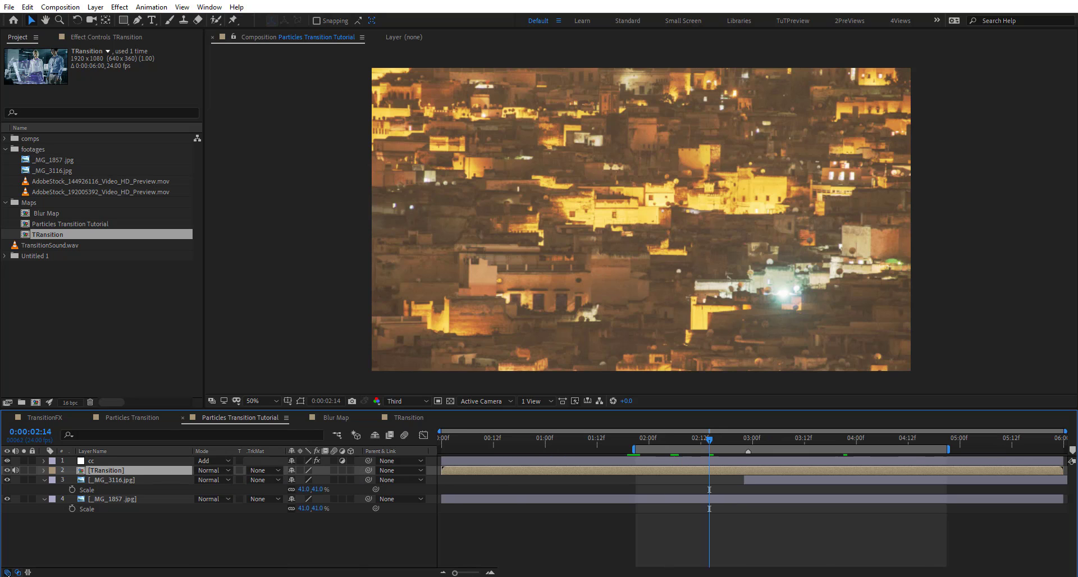
click(299, 471)
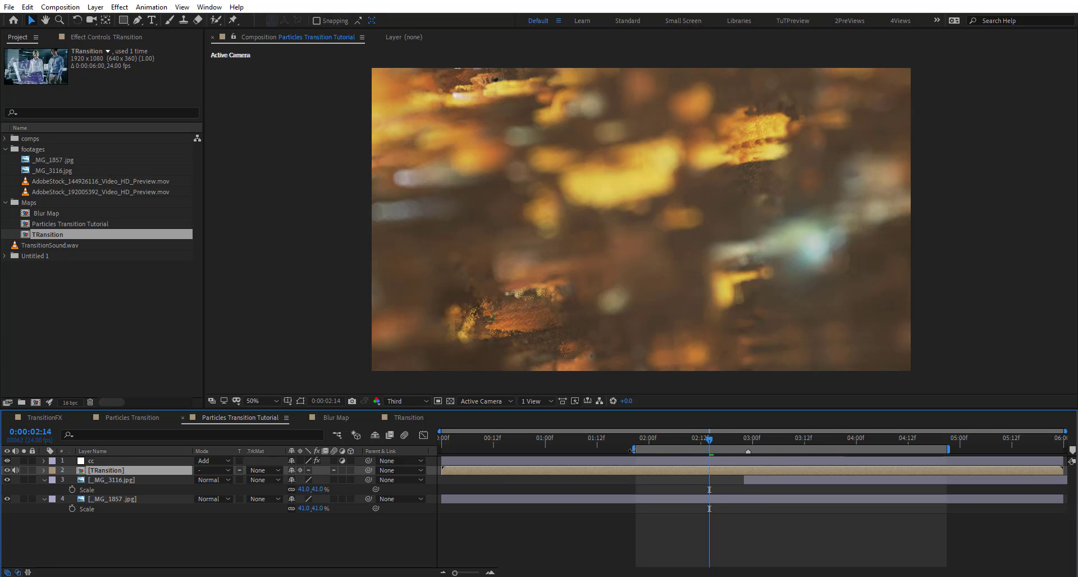
- Widen the work area to about 0:00:01:05 through 0:00:05:13 and play back the transition from 0:00:01:10
drag(633, 449, 561, 450)
drag(953, 450, 1023, 450)
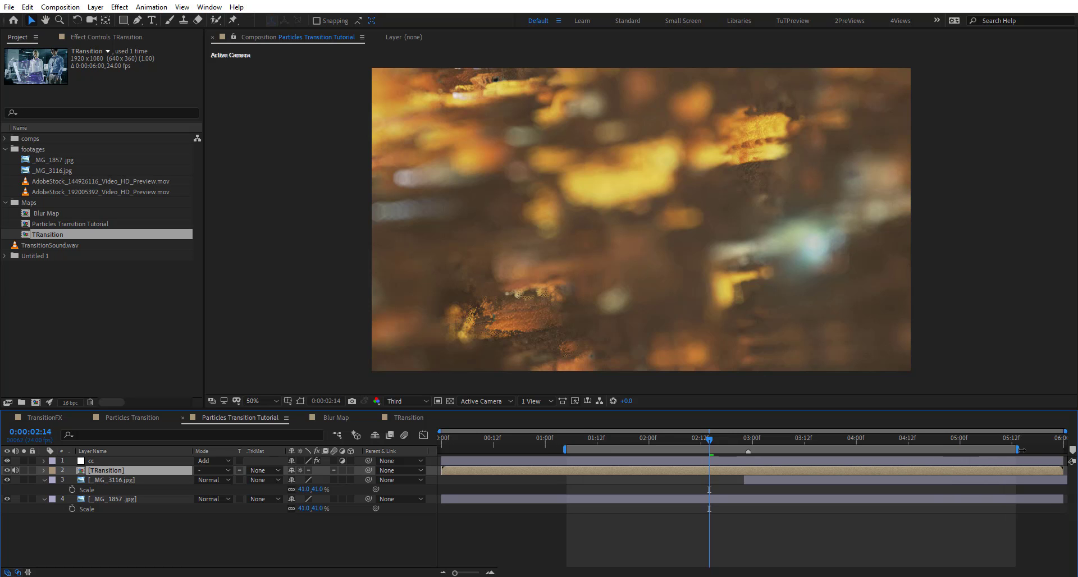
click(588, 439)
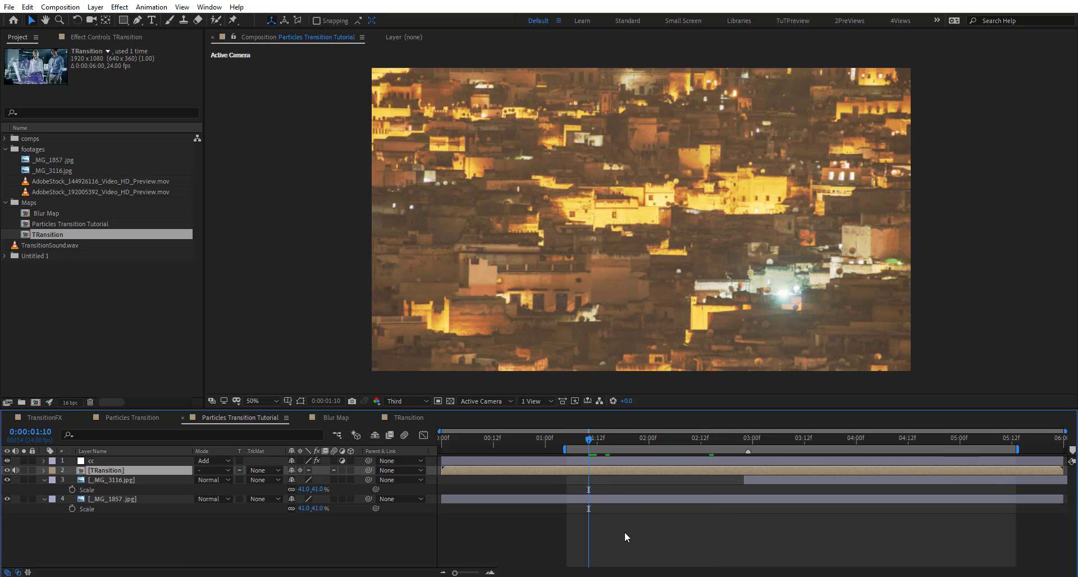
key(space)
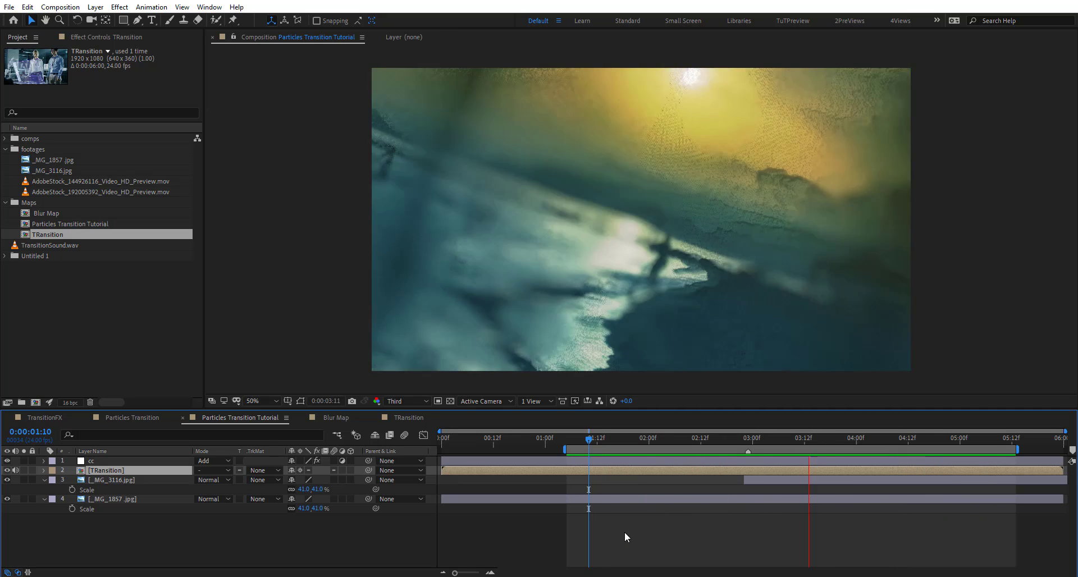
- Inspect the transition between the images at 0:00:02:17 and 0:00:03:08, and replay it from 0:00:01:14
drag(657, 437, 722, 447)
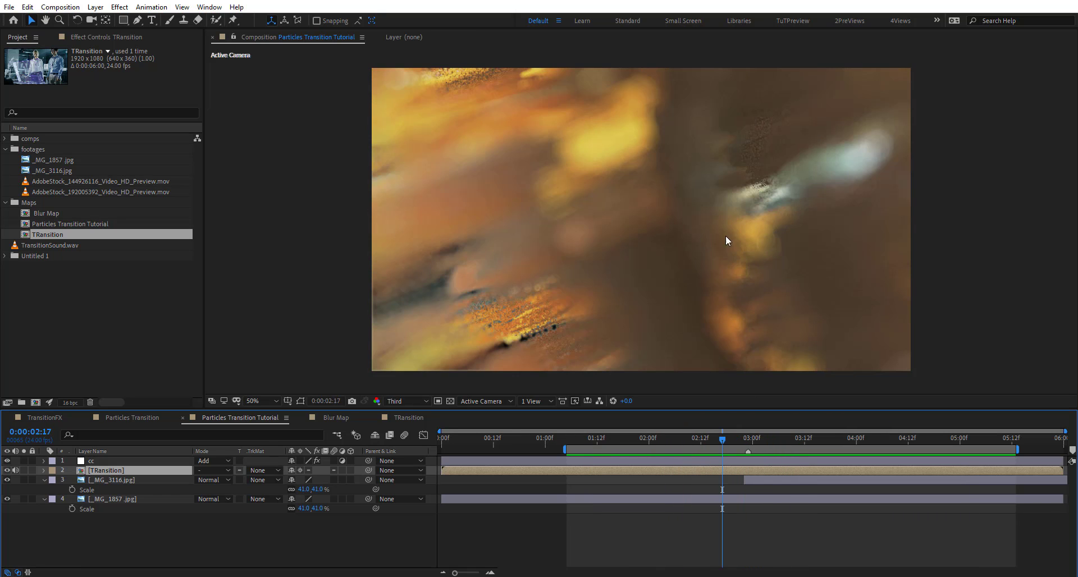
drag(725, 446, 790, 447)
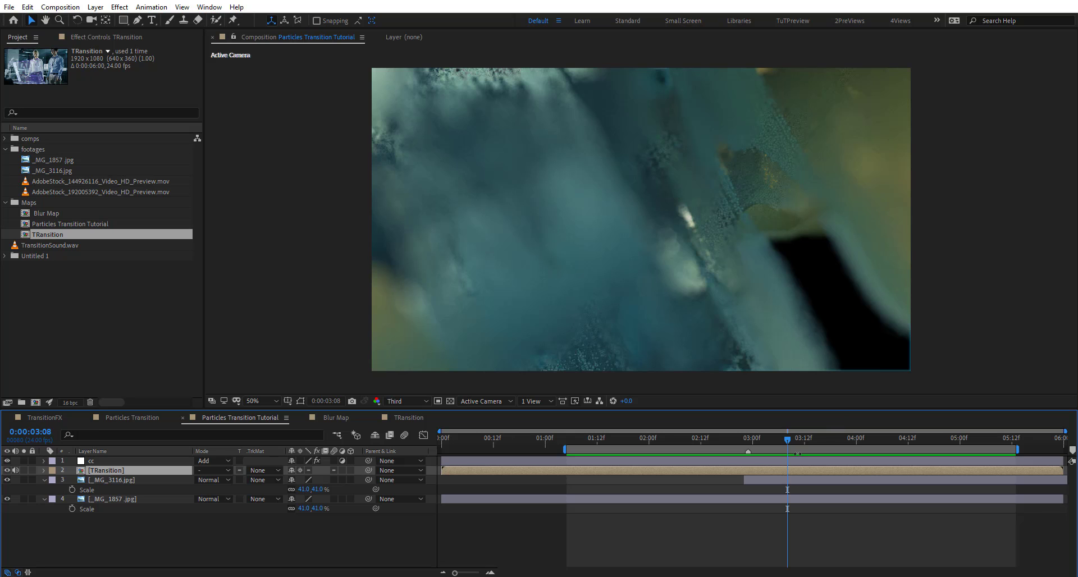
drag(804, 439, 607, 442)
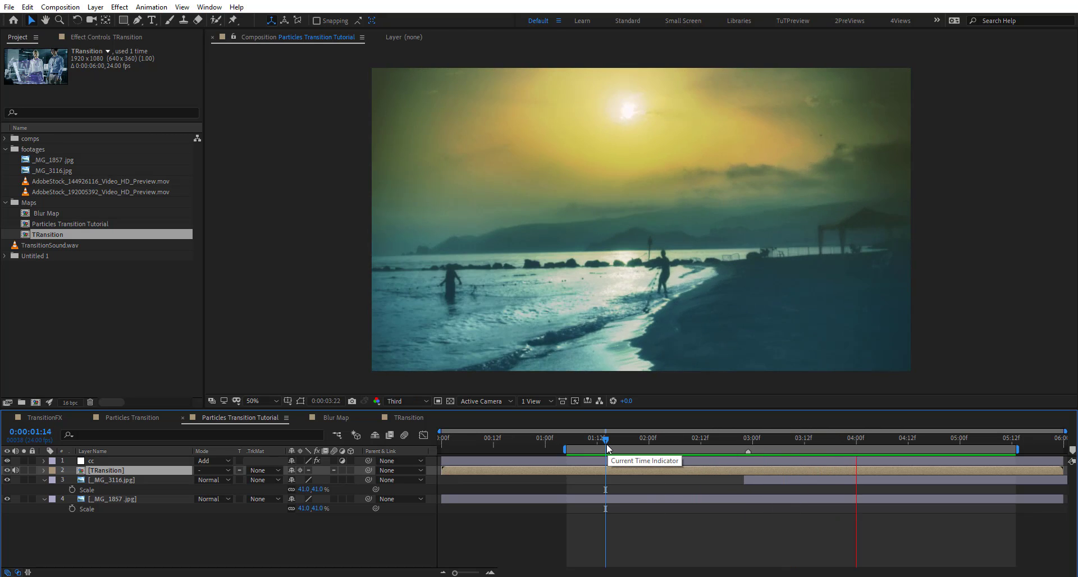